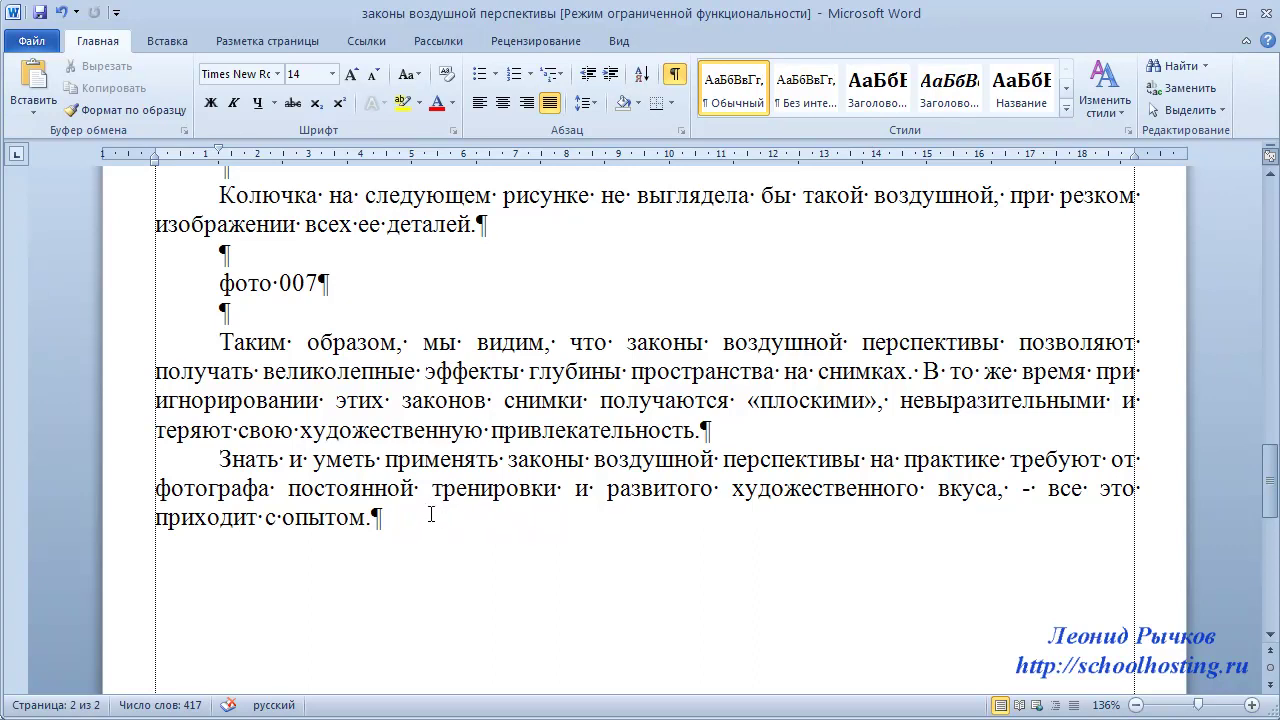
- Copy the whole article text from Word and paste it into a new blank Notepad++ document
{"action": "key", "text": "ctrl+a"}
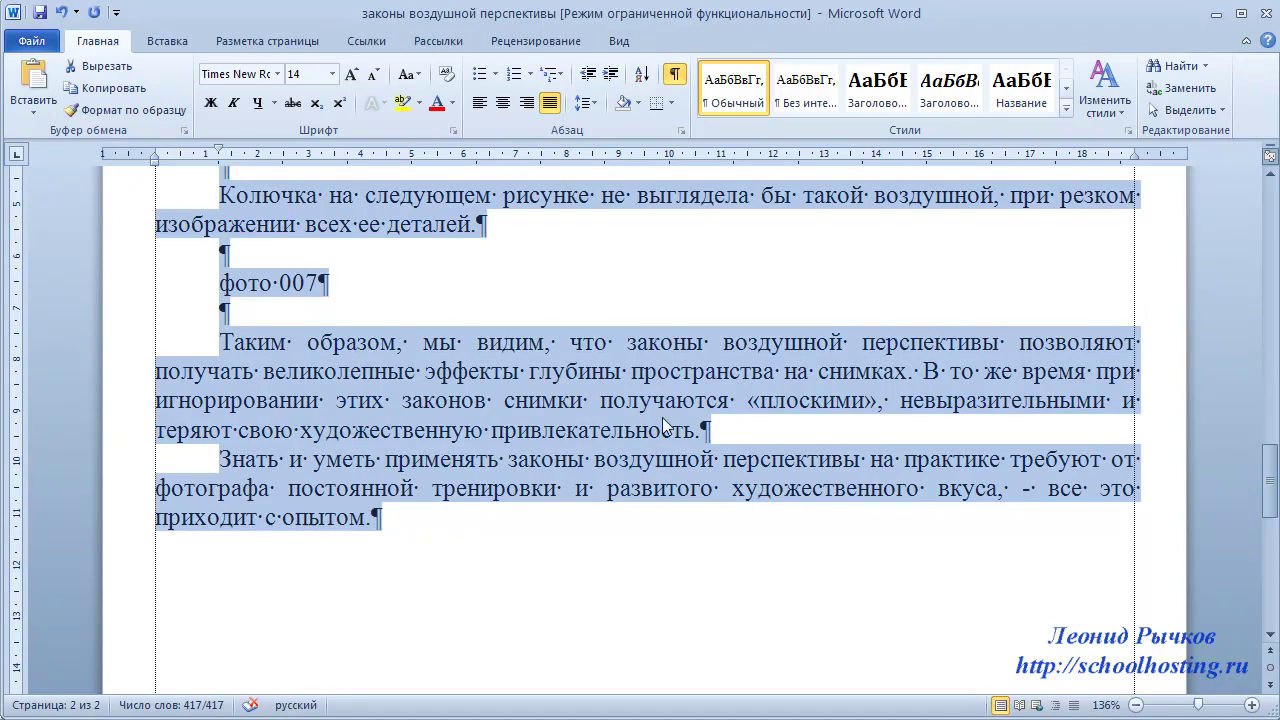
{"action": "key", "text": "super+r"}
{"action": "key", "text": "Return"}
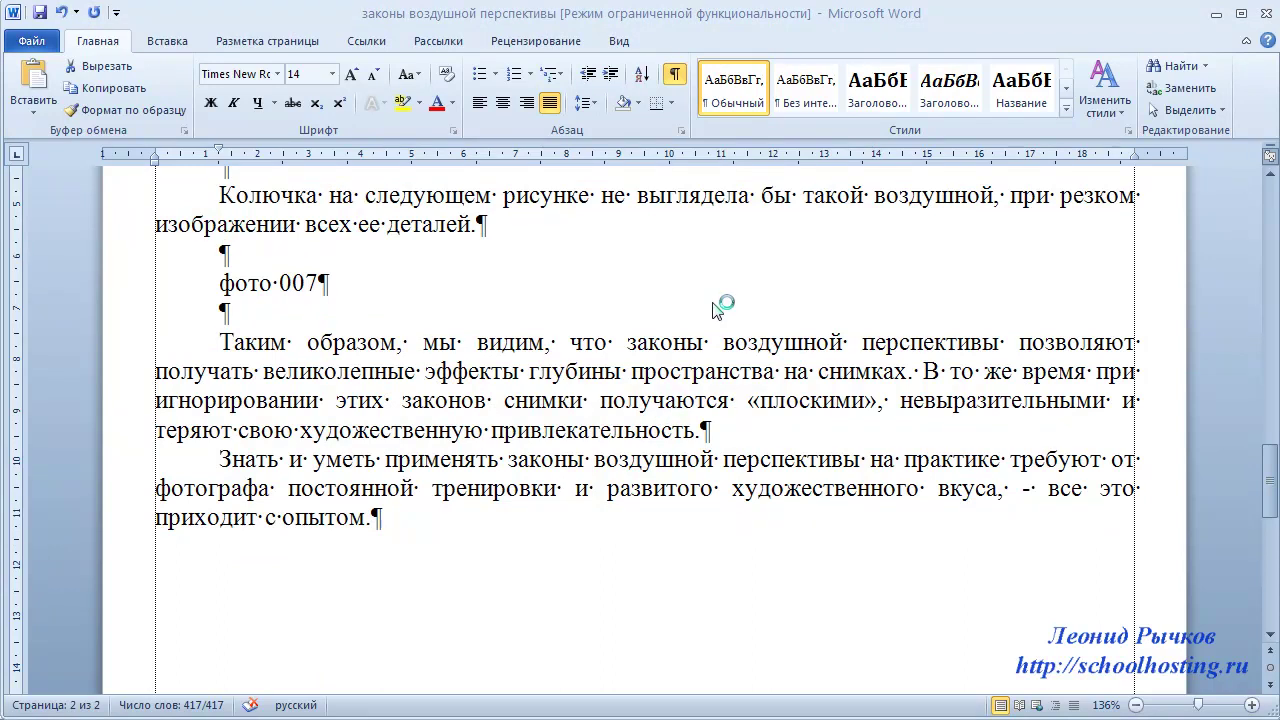
{"action": "left_click_drag", "start_coordinate": [890, 104], "coordinate": [726, 26]}
{"action": "left_click", "coordinate": [155, 71]}
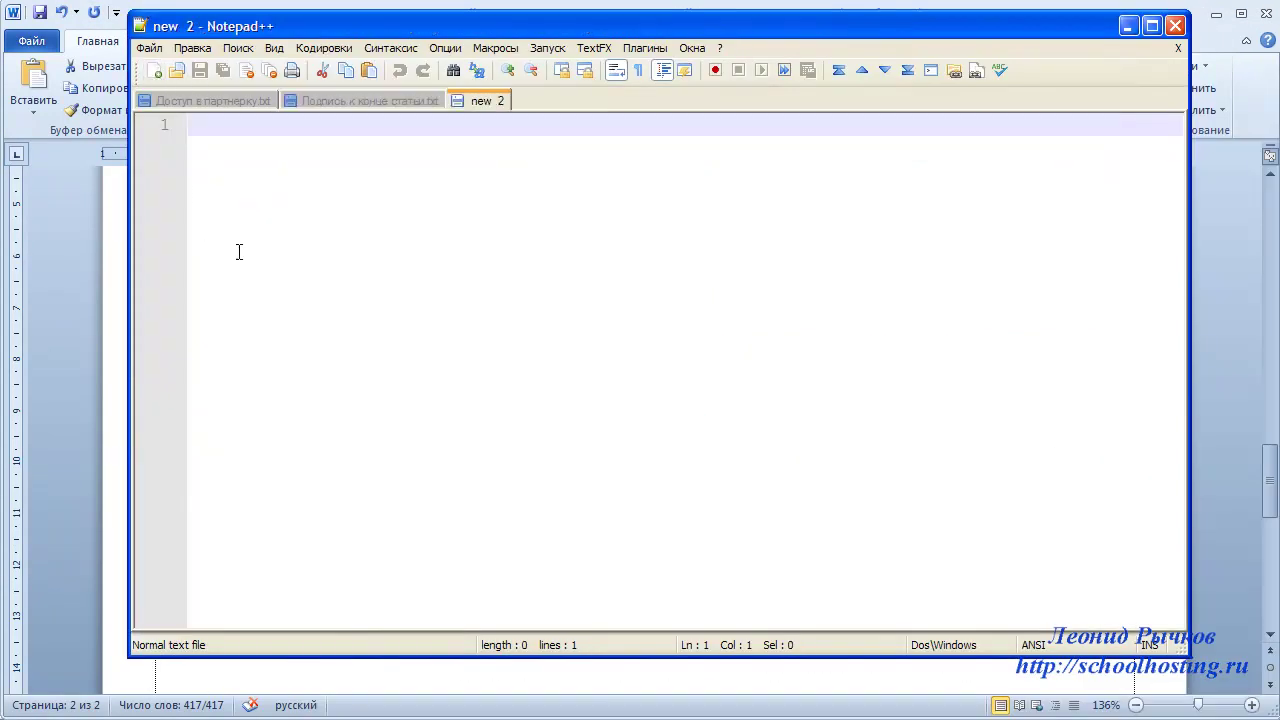
{"action": "key", "text": "ctrl+v"}
{"action": "scroll", "coordinate": [407, 354], "scroll_direction": "up", "scroll_amount": 10}
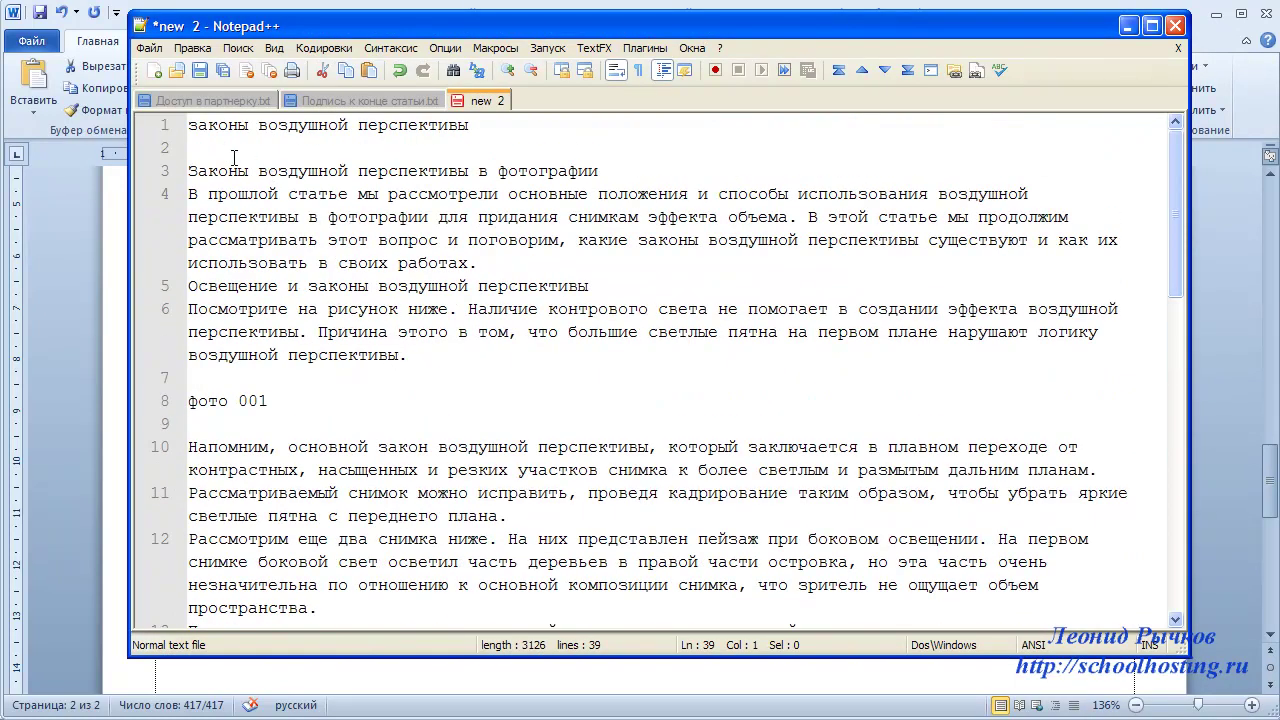
- Copy all the text from Notepad++, create a new article in the Joomla article manager and paste the text into its body
{"action": "key", "text": "ctrl+a"}
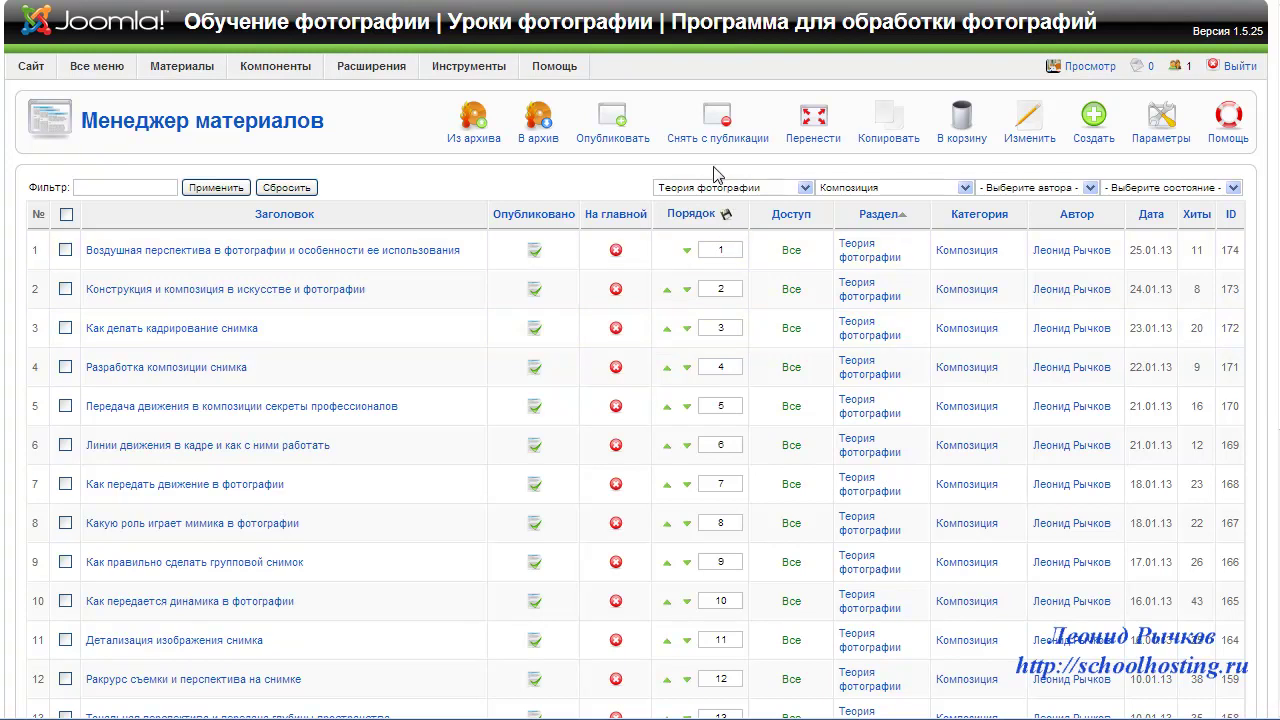
{"action": "left_click", "coordinate": [1086, 128]}
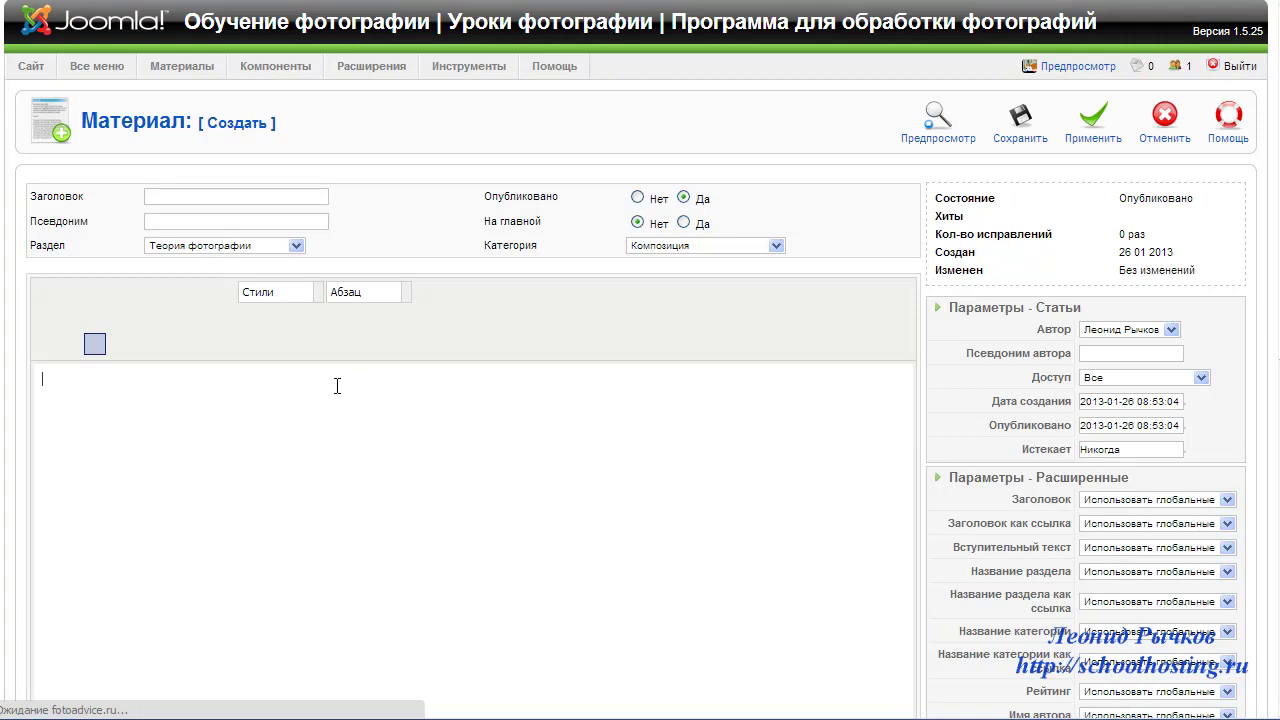
{"action": "key", "text": "ctrl+v"}
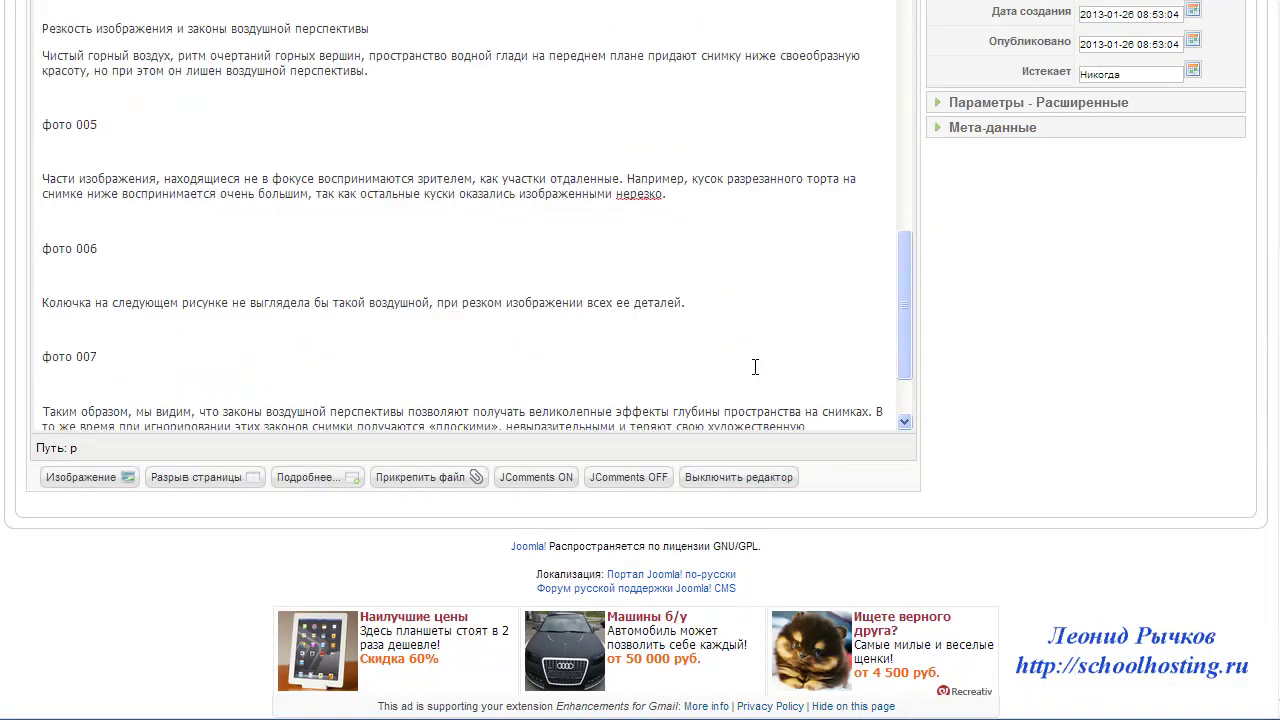
- Move the opening line «законы воздушной перспективы» from the article body into the metadata keywords
{"action": "scroll", "coordinate": [1059, 453], "scroll_direction": "up", "scroll_amount": 2}
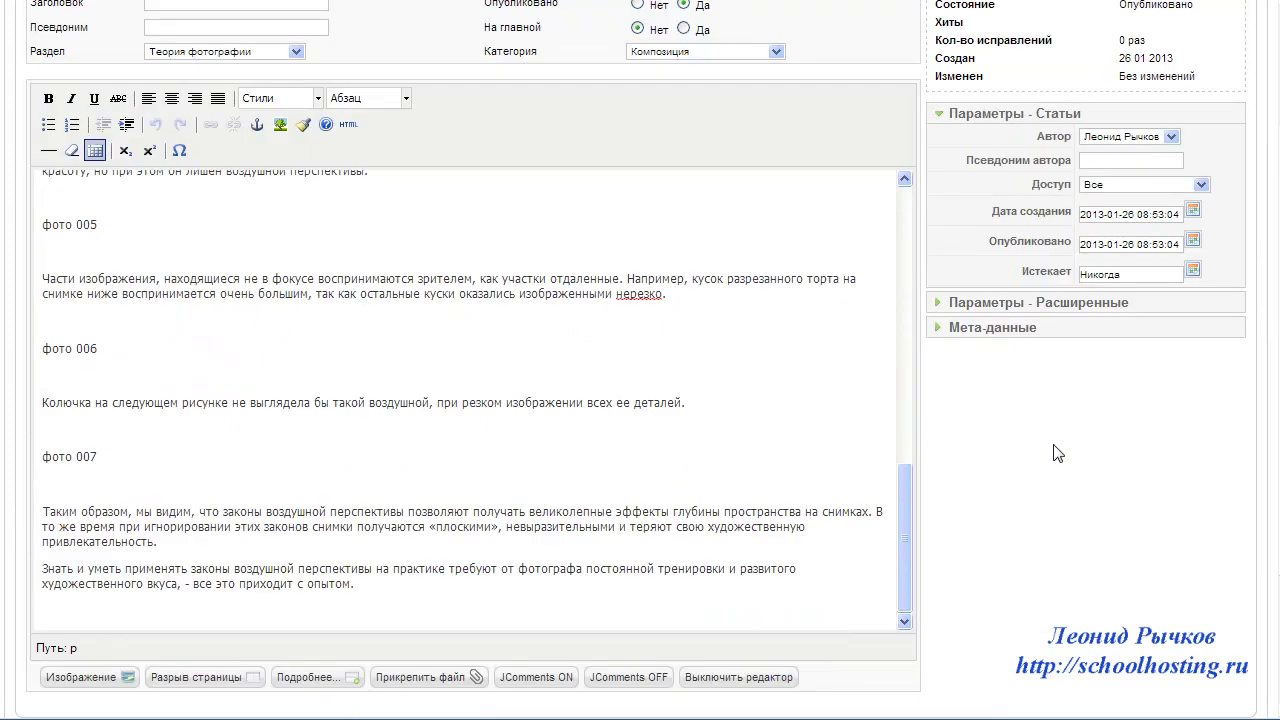
{"action": "scroll", "coordinate": [640, 360], "scroll_direction": "up", "scroll_amount": 2}
{"action": "left_click_drag", "start_coordinate": [908, 671], "coordinate": [905, 382]}
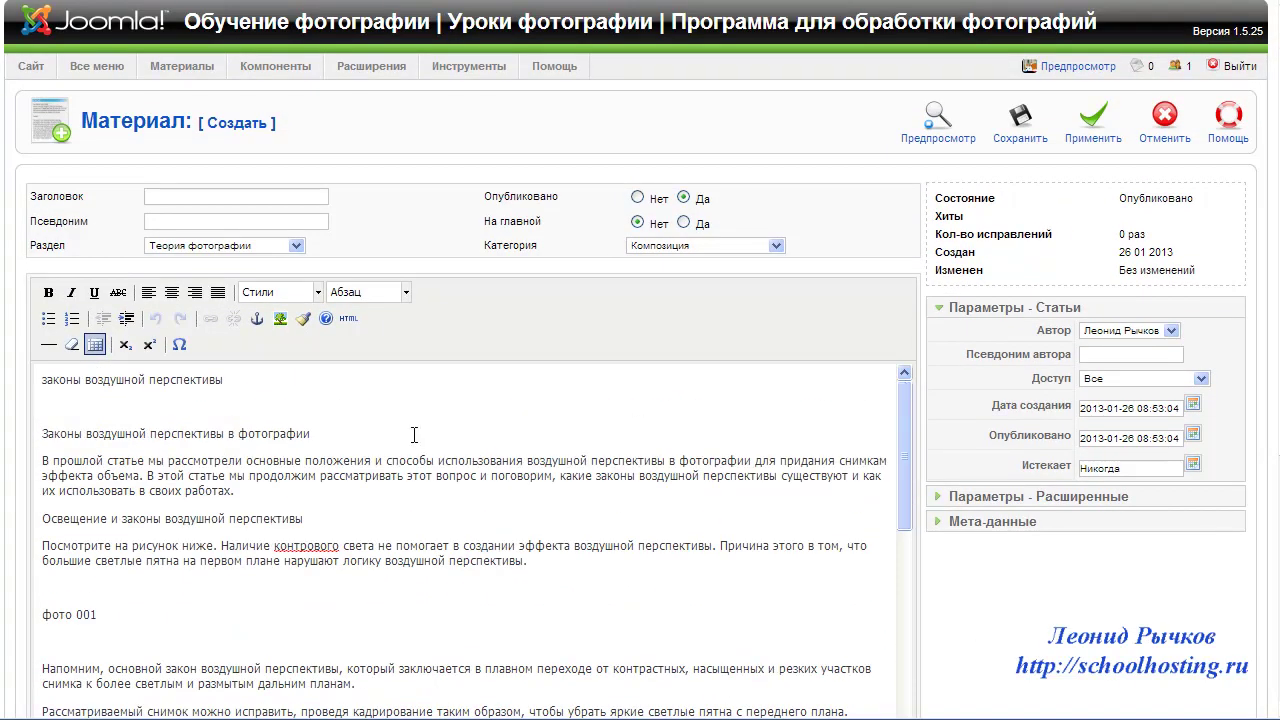
{"action": "left_click", "coordinate": [942, 522]}
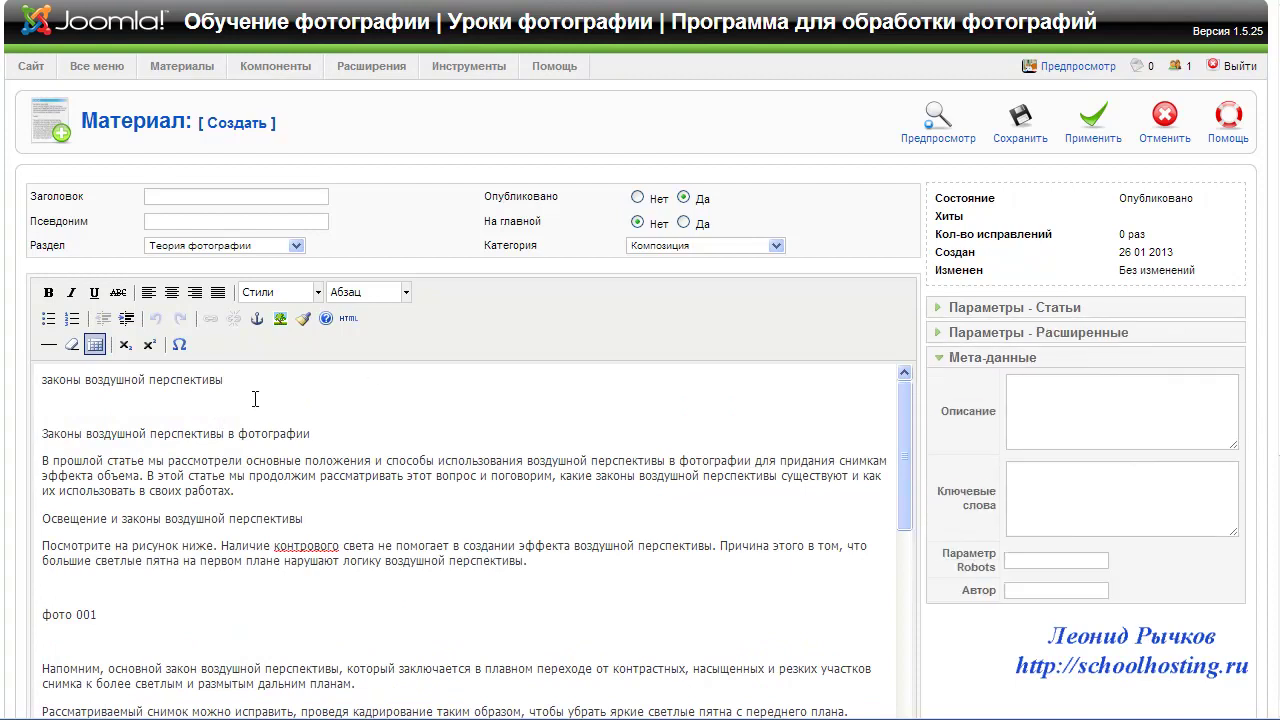
{"action": "left_click_drag", "start_coordinate": [254, 389], "coordinate": [34, 373]}
{"action": "key", "text": "ctrl+c"}
{"action": "key", "text": "Delete"}
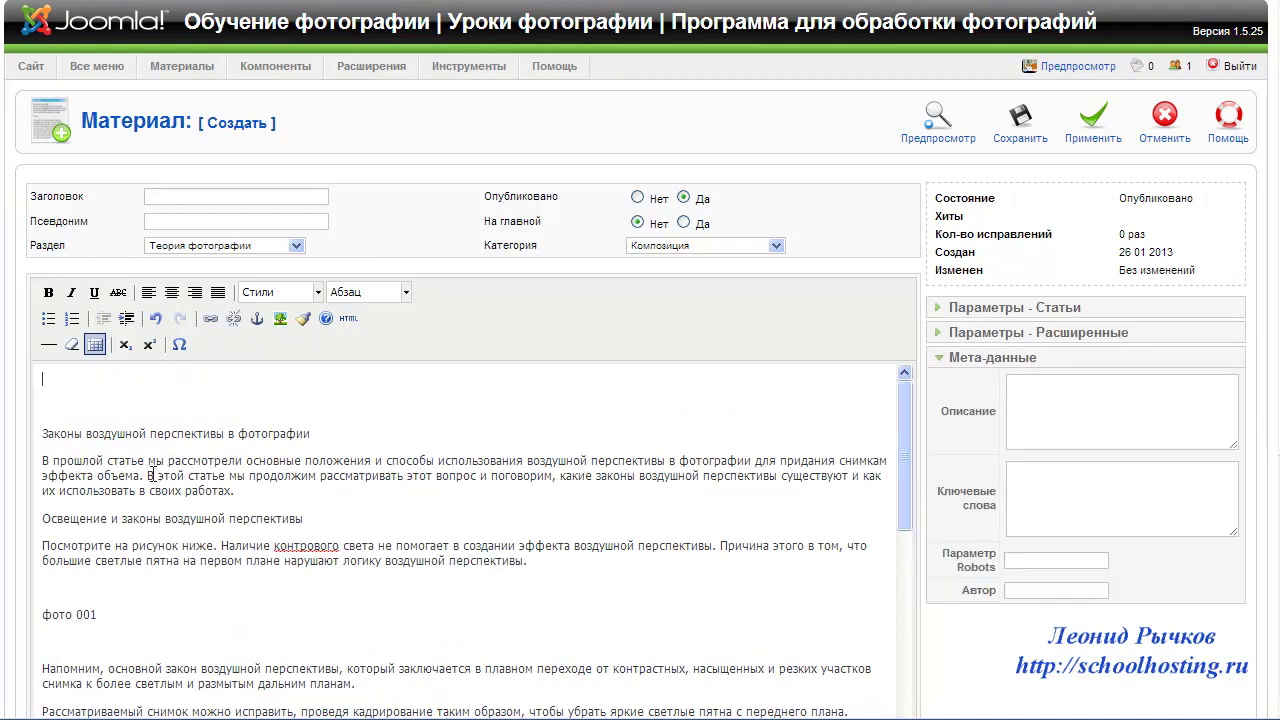
{"action": "left_click", "coordinate": [1012, 487]}
{"action": "key", "text": "ctrl+v"}
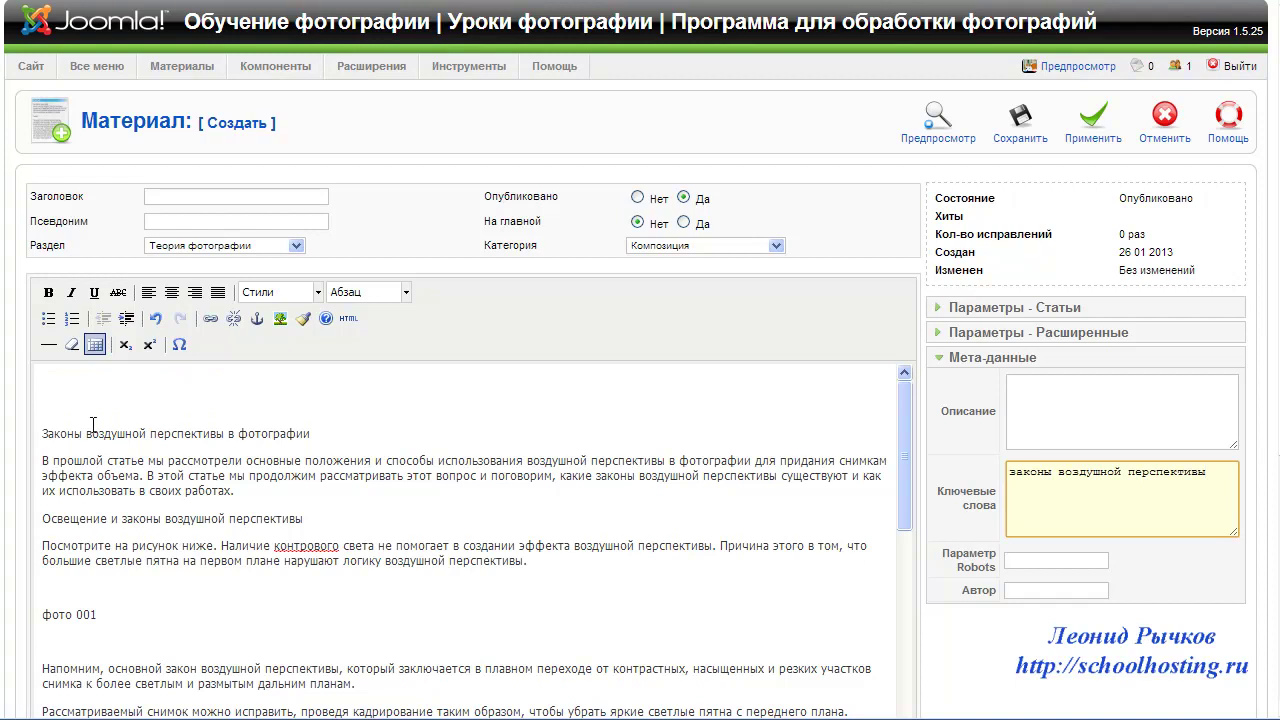
- Delete the empty lines above «Законы воздушной перспективы в фотографии» at the start of the article body
{"action": "left_click", "coordinate": [91, 375]}
{"action": "key", "text": "Delete"}
{"action": "key", "text": "Delete"}
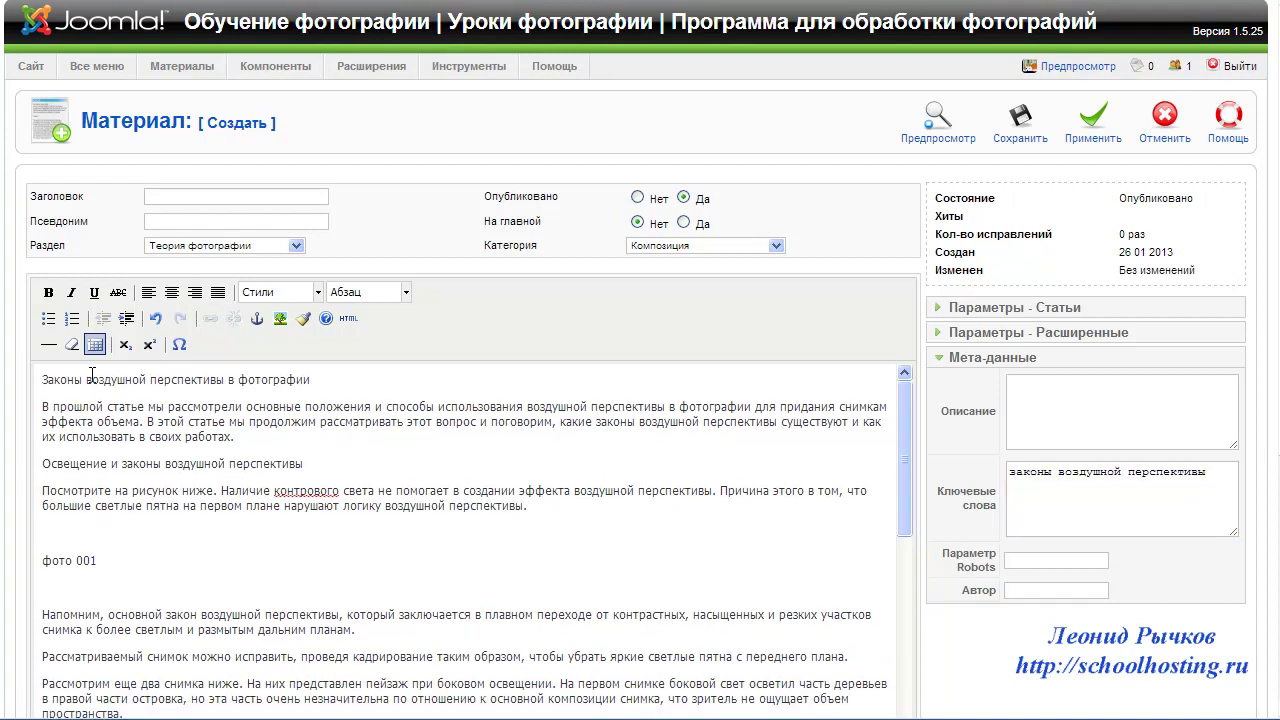
- Format «Законы воздушной перспективы в фотографии» as Заголовок 1 and «Освещение и законы воздушной перспективы» as Заголовок 2
{"action": "left_click_drag", "start_coordinate": [316, 382], "coordinate": [40, 380]}
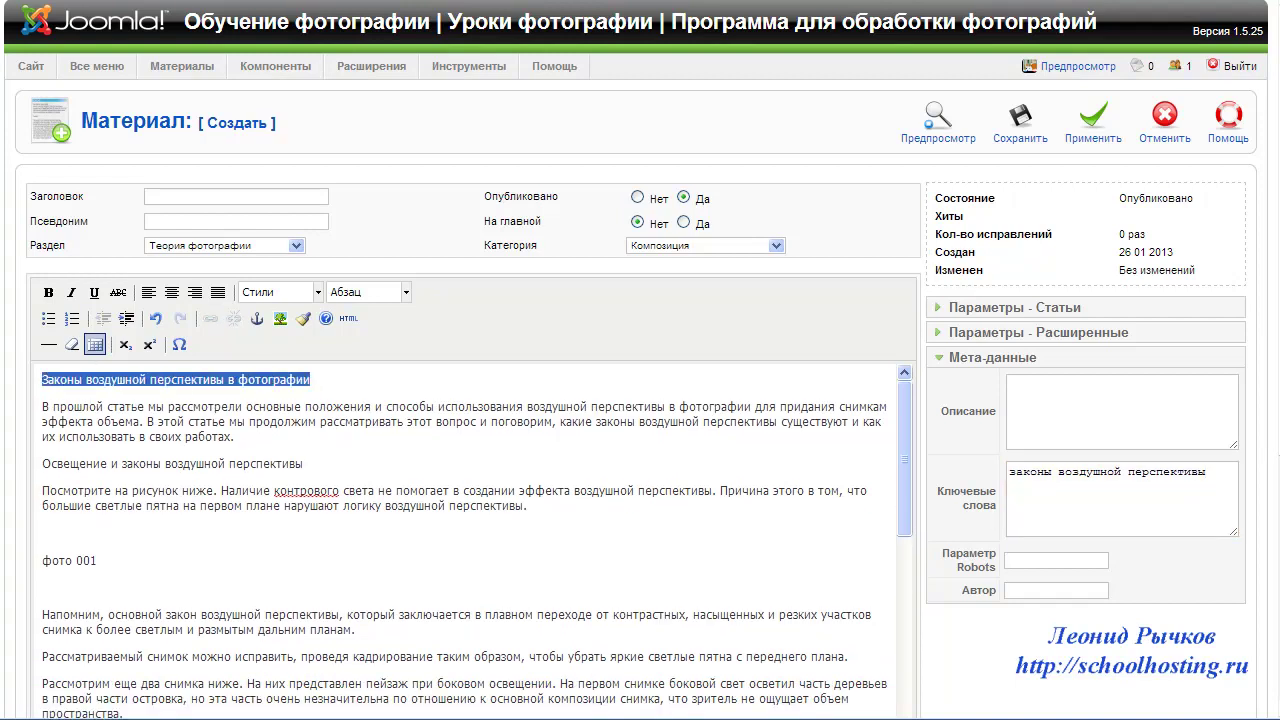
{"action": "left_click", "coordinate": [405, 292]}
{"action": "left_click", "coordinate": [389, 396]}
{"action": "left_click_drag", "start_coordinate": [324, 468], "coordinate": [42, 468]}
{"action": "left_click", "coordinate": [405, 292]}
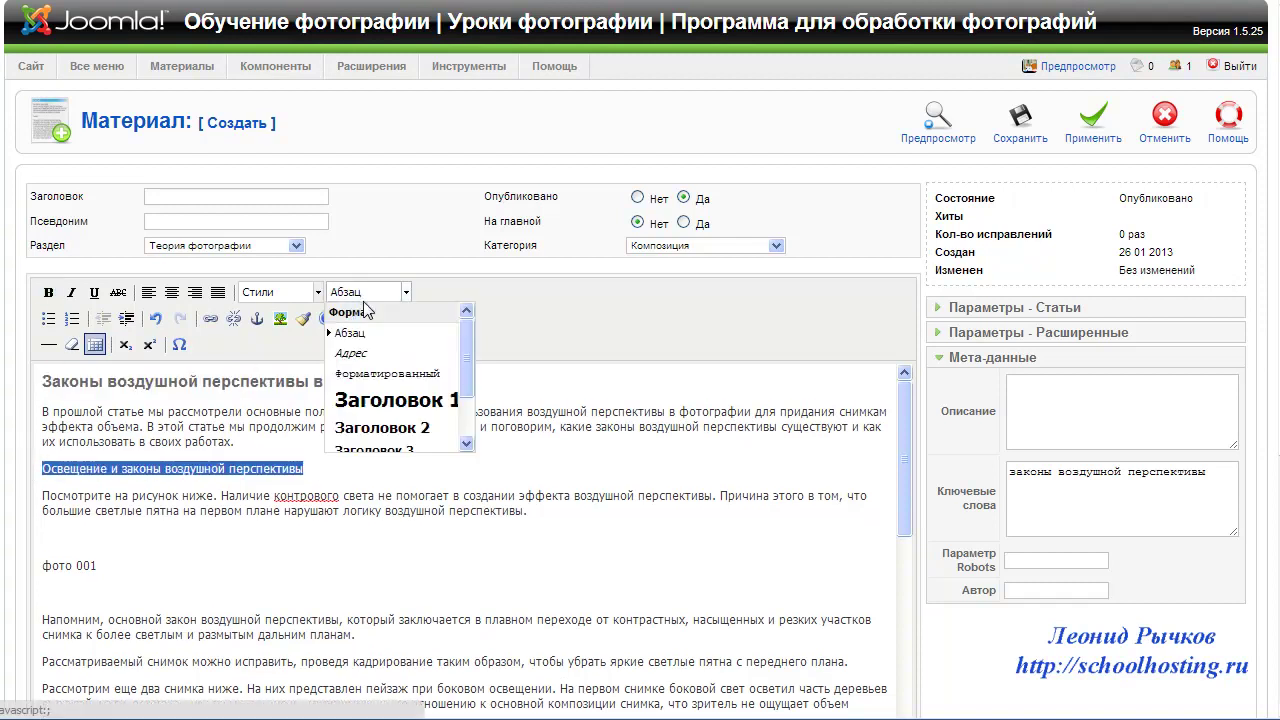
{"action": "left_click", "coordinate": [392, 430]}
- Insert a read-more break between the introductory paragraph and the «Освещение и законы воздушной перспективы» subheading
{"action": "left_click", "coordinate": [224, 450]}
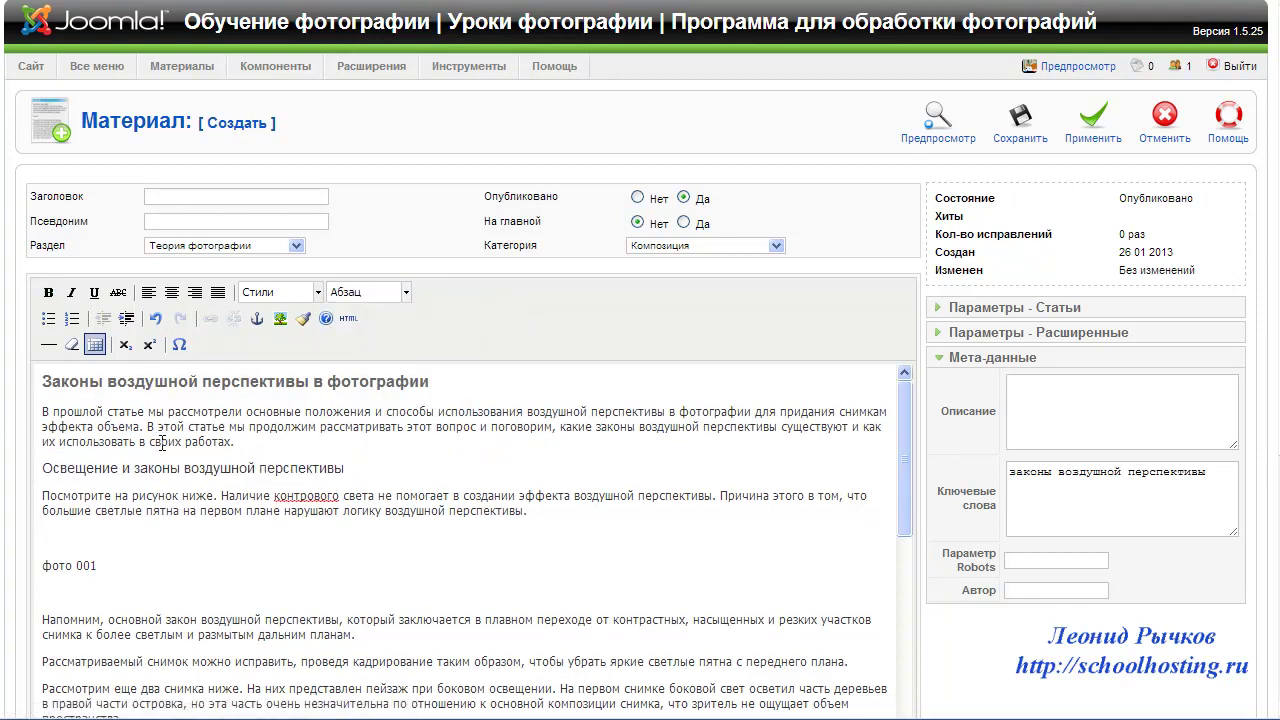
{"action": "scroll", "coordinate": [967, 362], "scroll_direction": "down", "scroll_amount": 4}
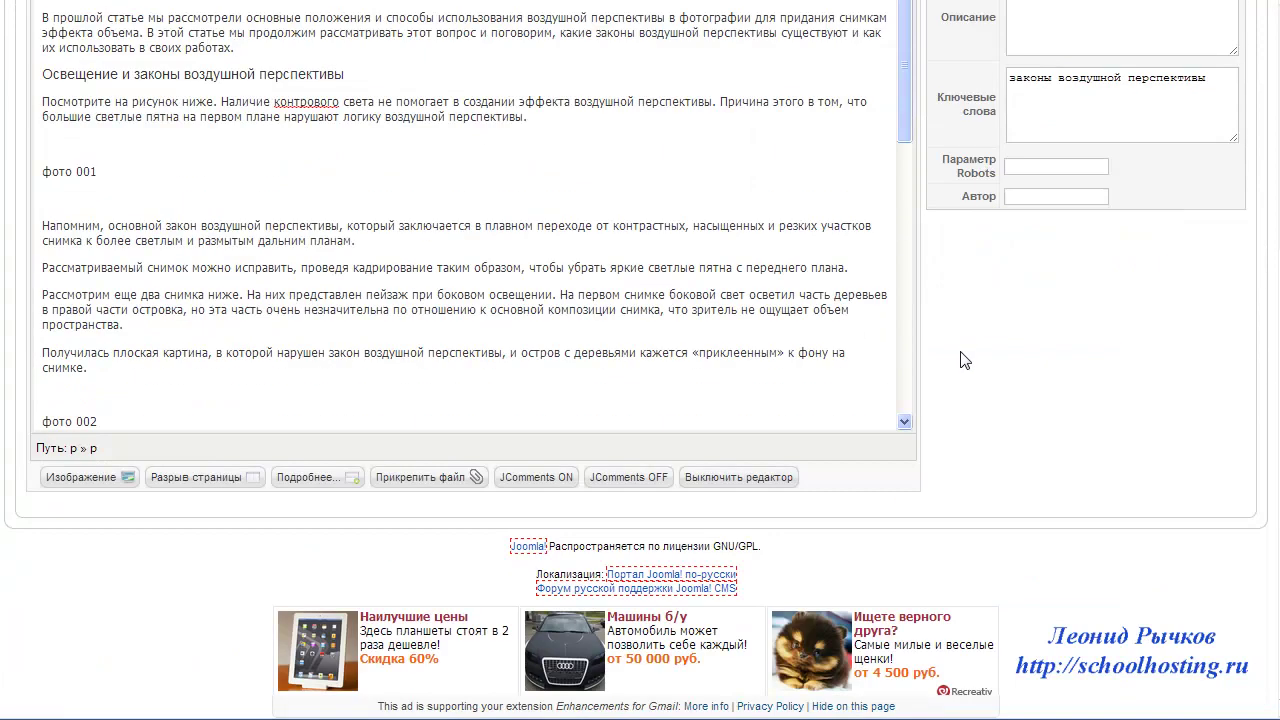
{"action": "left_click", "coordinate": [333, 493]}
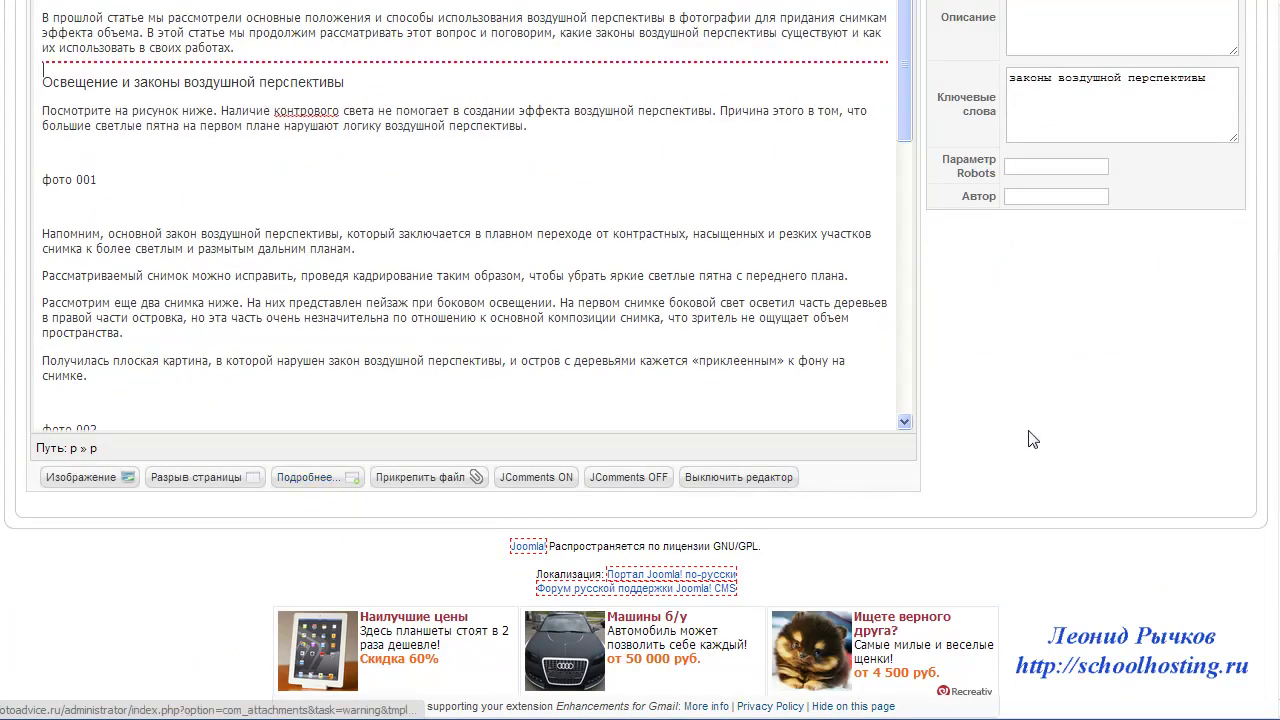
- Justify the paragraph beginning «Посмотрите на рисунок ниже» under the first subheading
{"action": "scroll", "coordinate": [1043, 423], "scroll_direction": "up", "scroll_amount": 4}
{"action": "scroll", "coordinate": [946, 450], "scroll_direction": "down", "scroll_amount": 1}
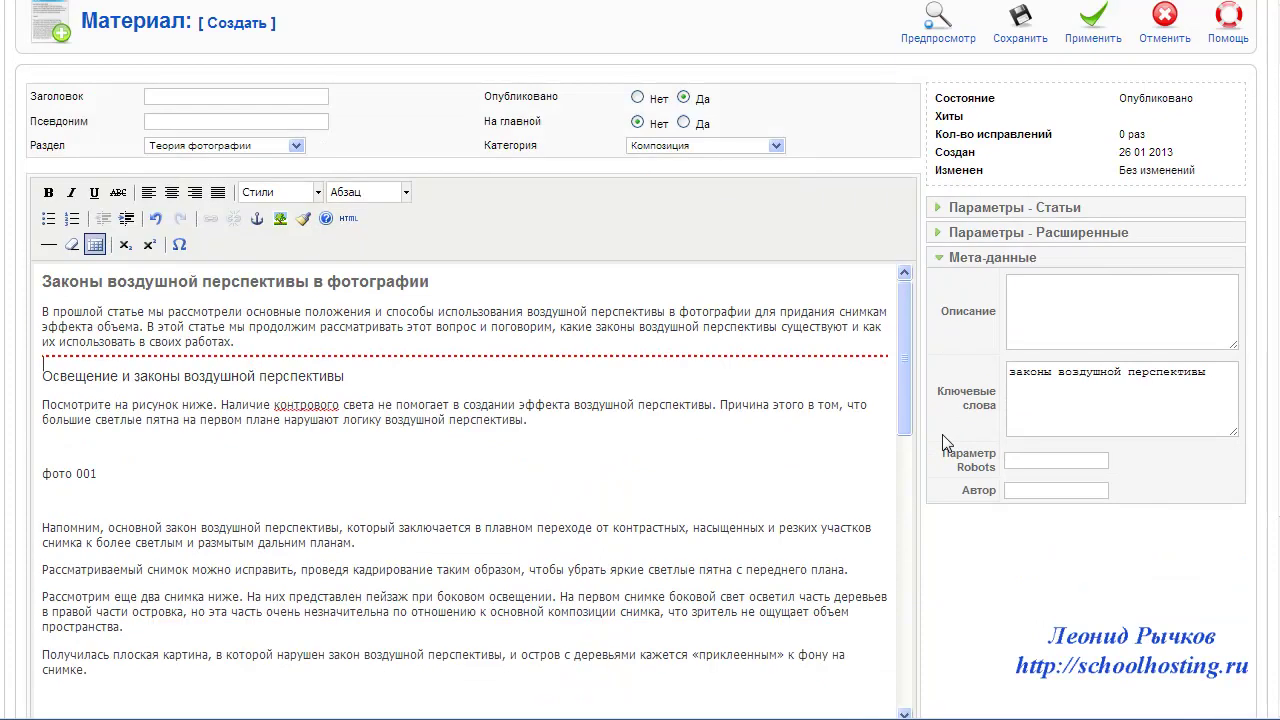
{"action": "left_click", "coordinate": [218, 192]}
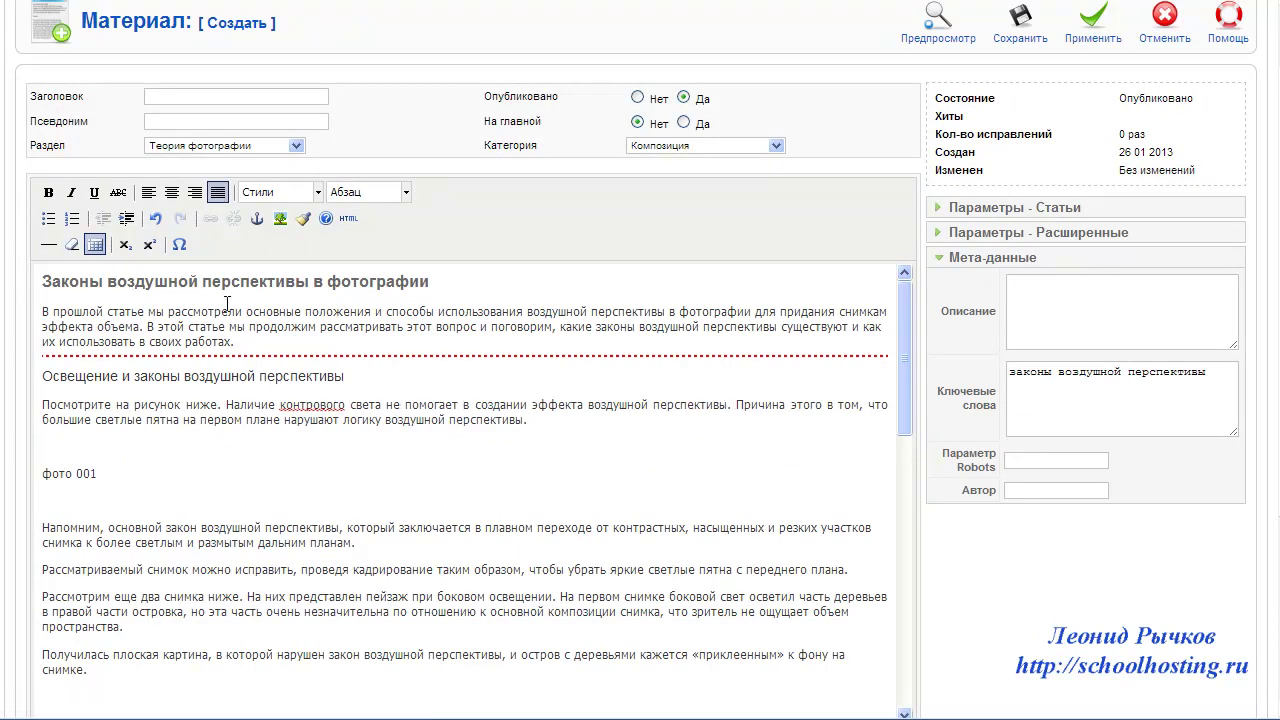
- Enter «Фотография и законы воздушной перспективы» as the article title
{"action": "left_click", "coordinate": [189, 96]}
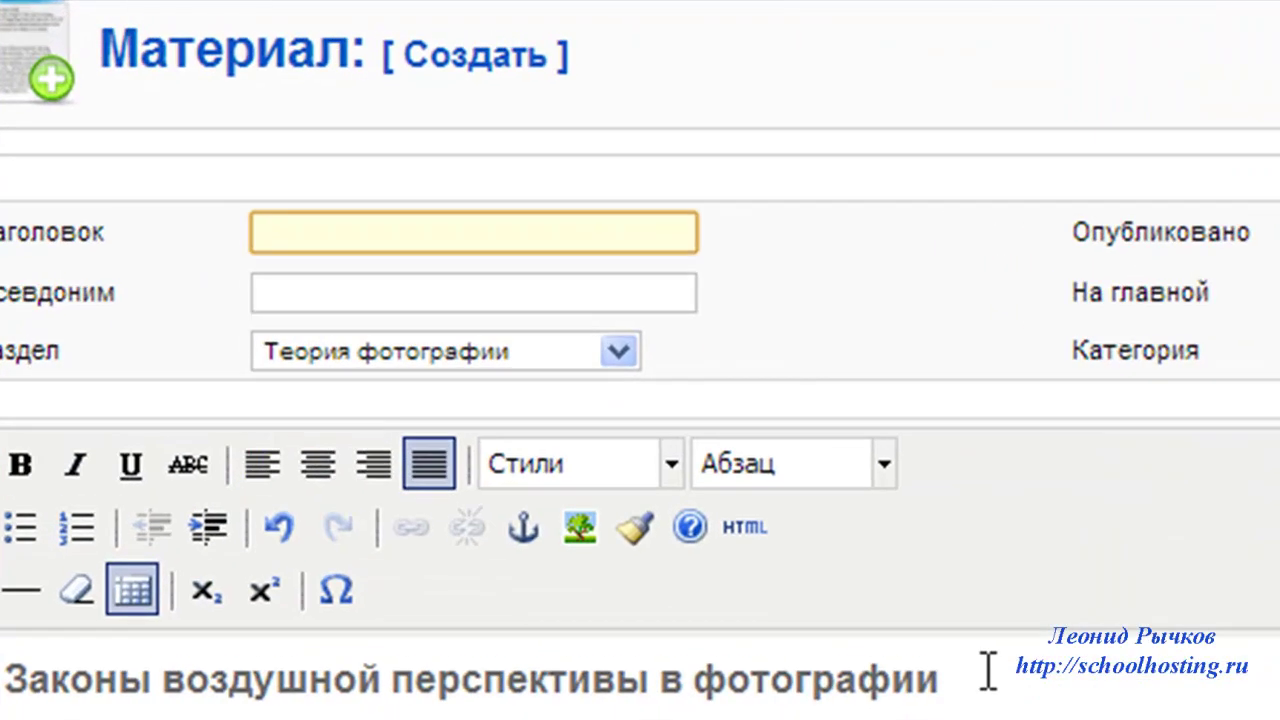
{"action": "type", "text": "Ajл"}
{"action": "key", "text": "BackSpace"}
{"action": "key", "text": "BackSpace"}
{"action": "key", "text": "BackSpace"}
{"action": "type", "text": "Фотогр"}
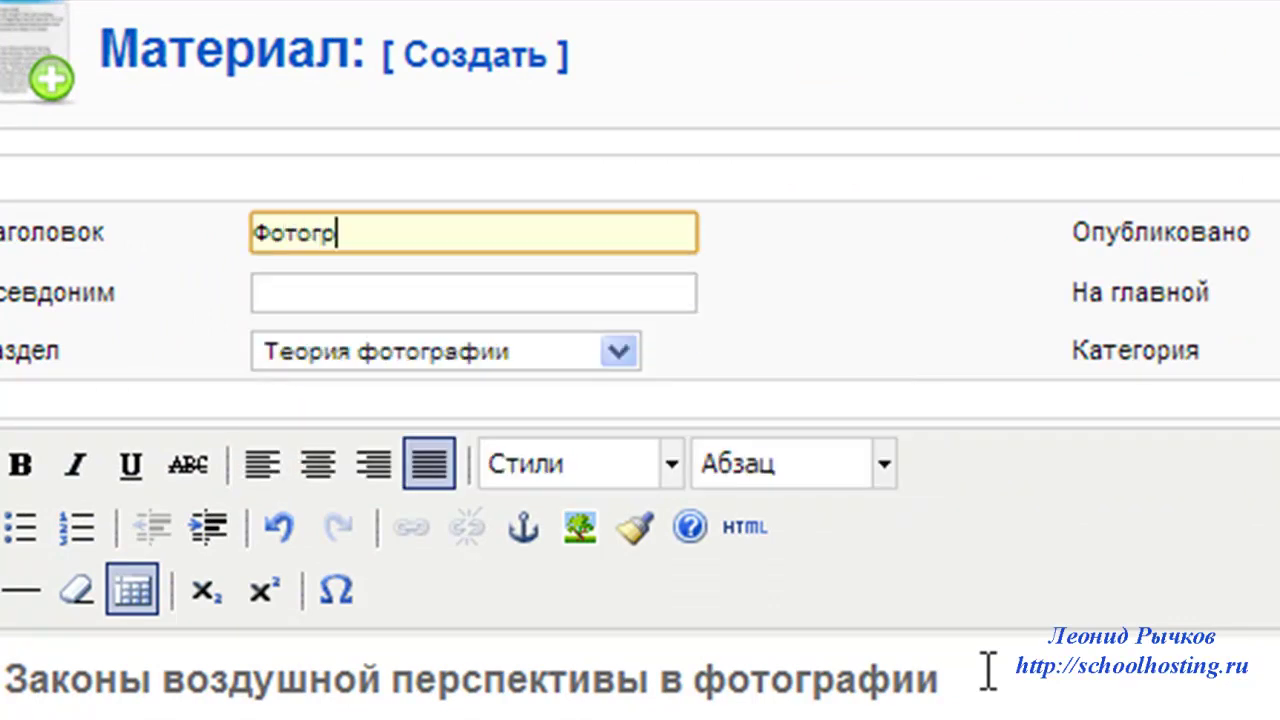
{"action": "type", "text": "афия и зако"}
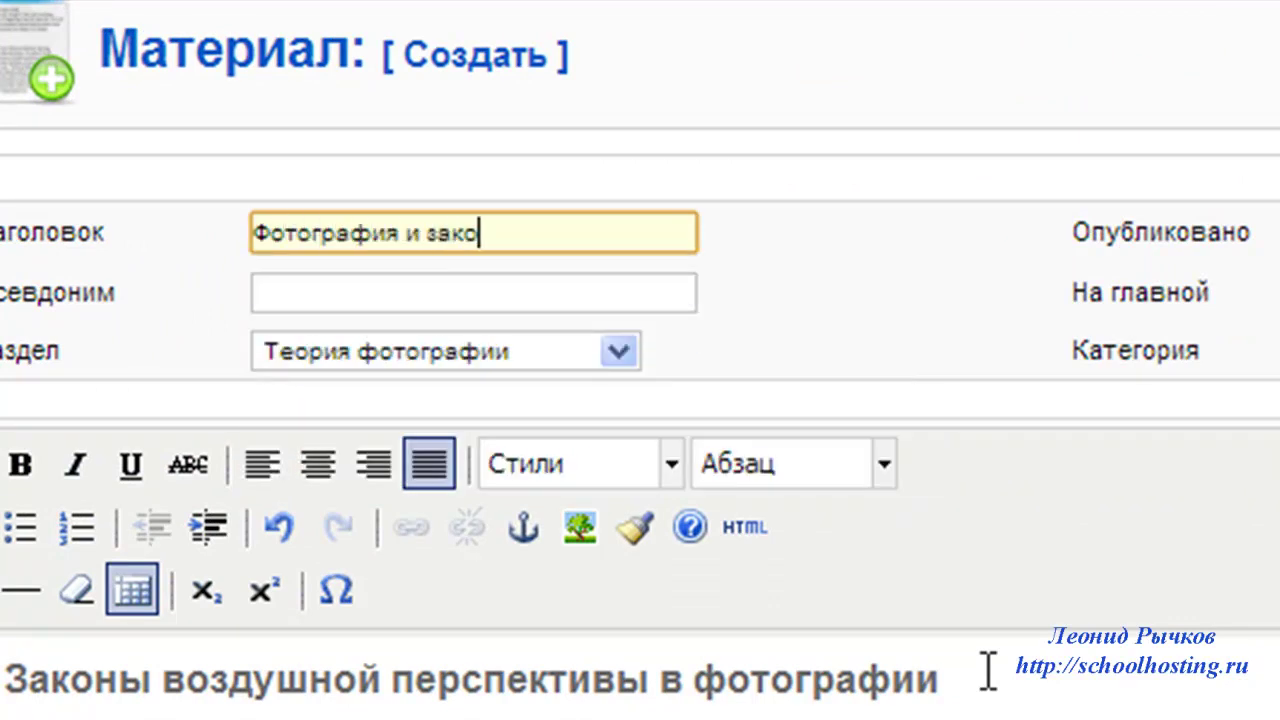
{"action": "type", "text": "ны воздуш"}
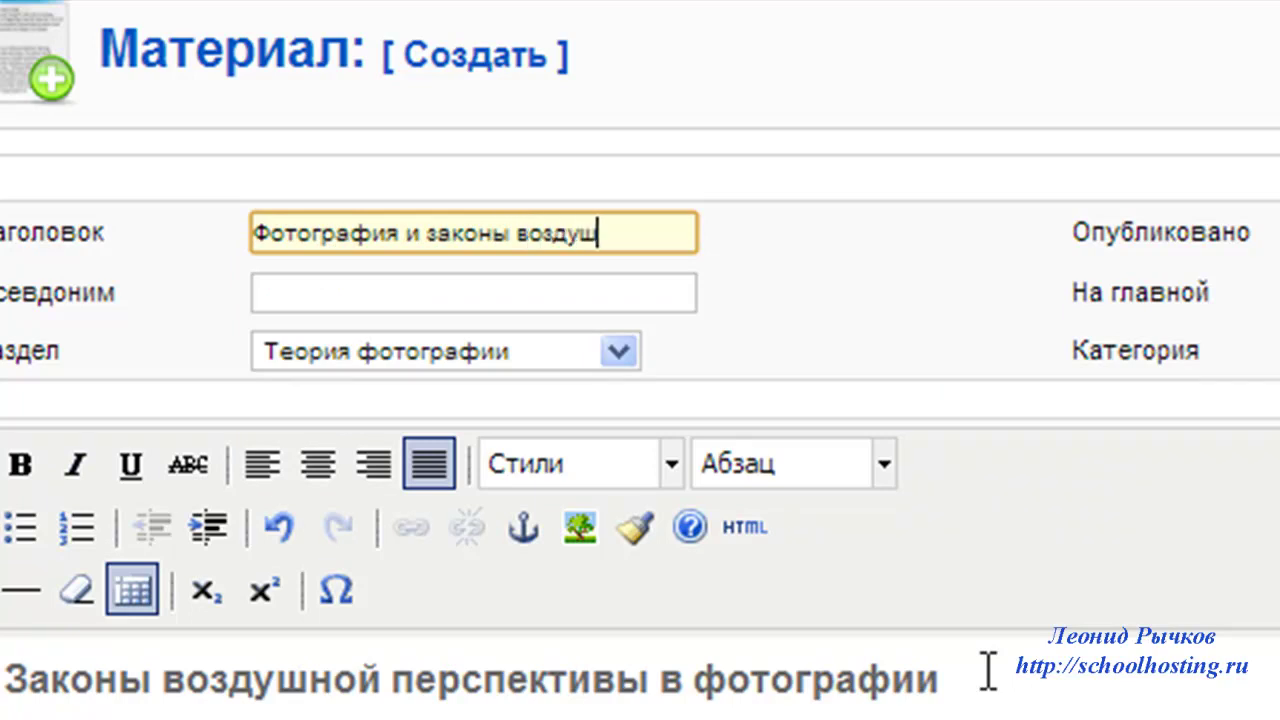
{"action": "type", "text": "ной пер"}
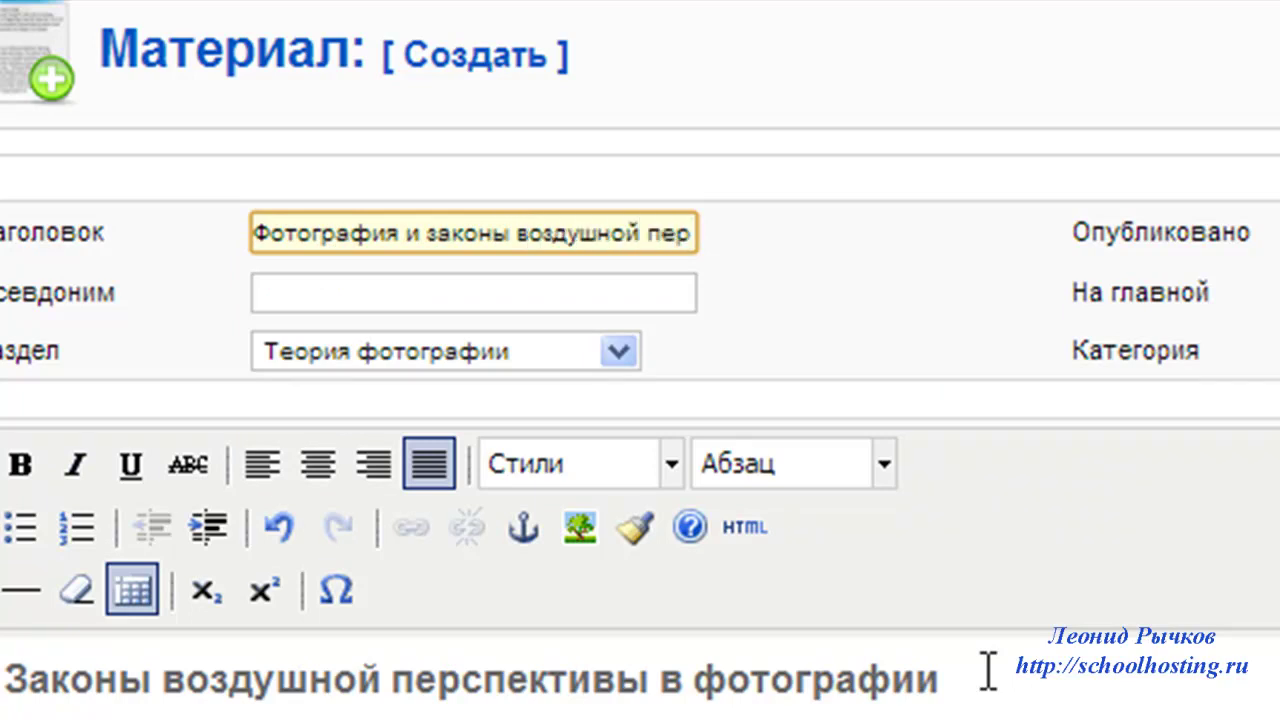
{"action": "type", "text": "спективы"}
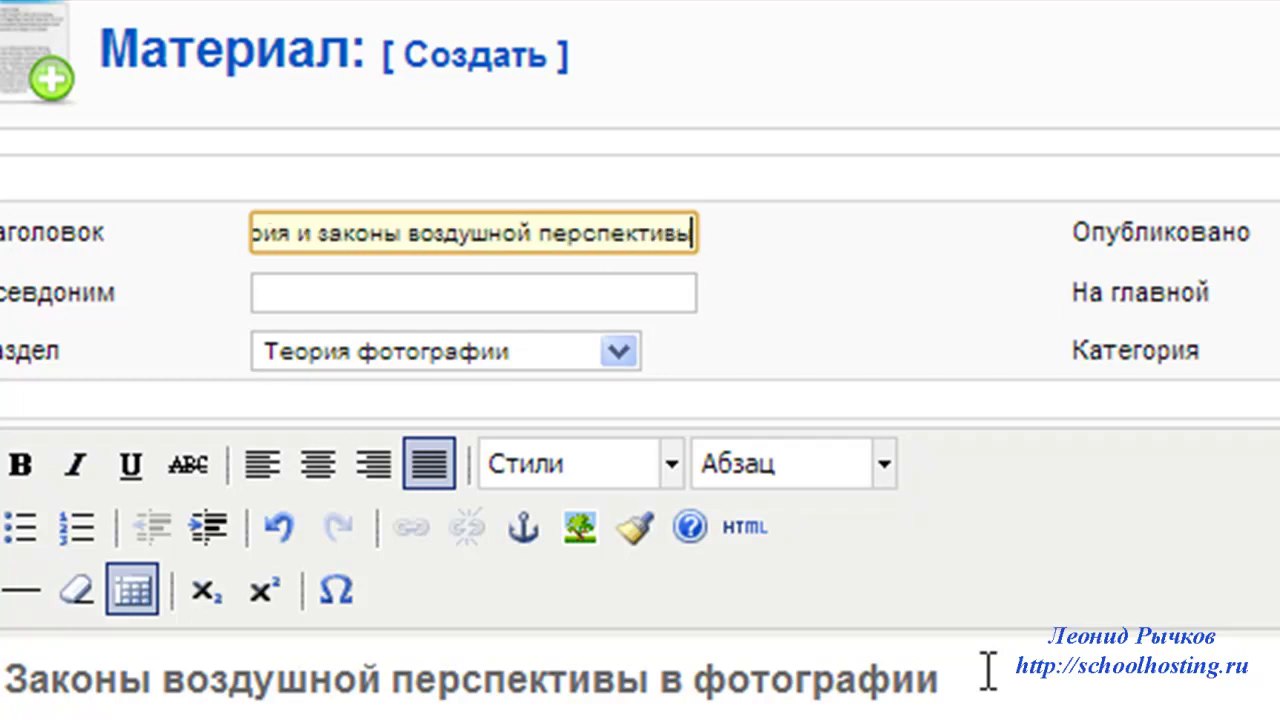
- Set the article alias to the transliterated title «Fotografiia i zakony` vozdushnoi` perspektivy`»
{"action": "key", "text": "ctrl+a"}
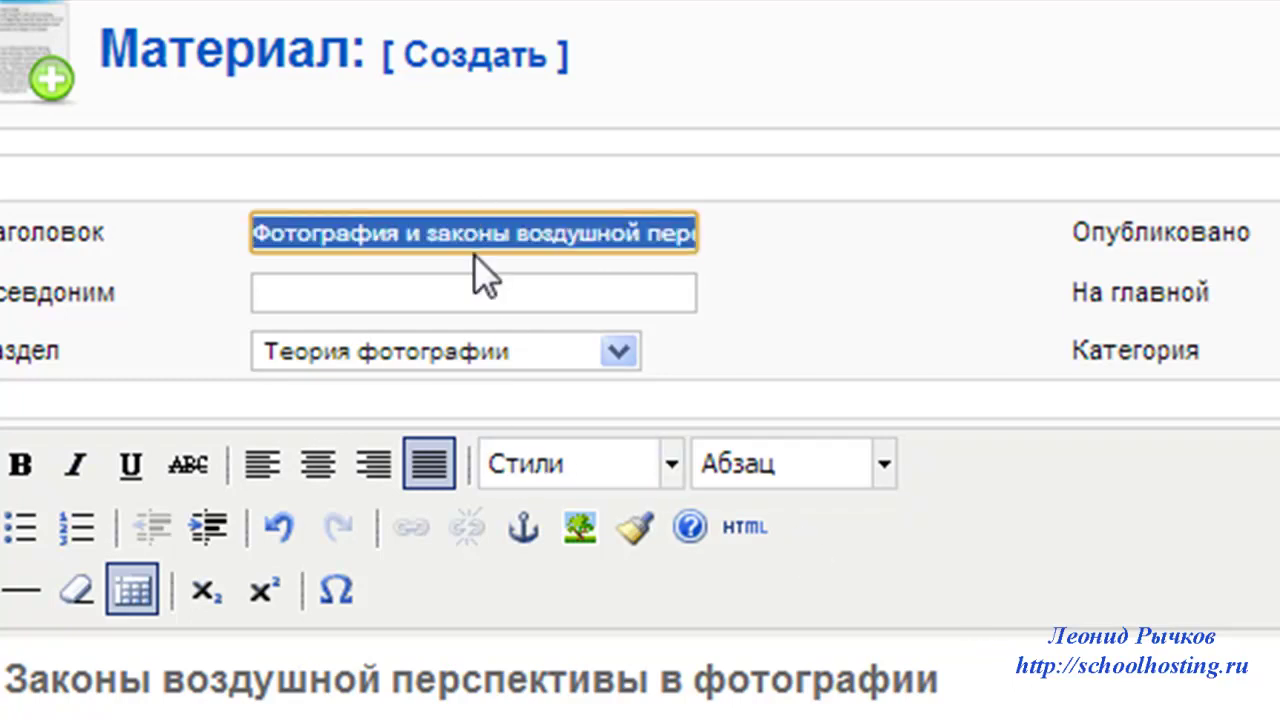
{"action": "left_click", "coordinate": [551, 290]}
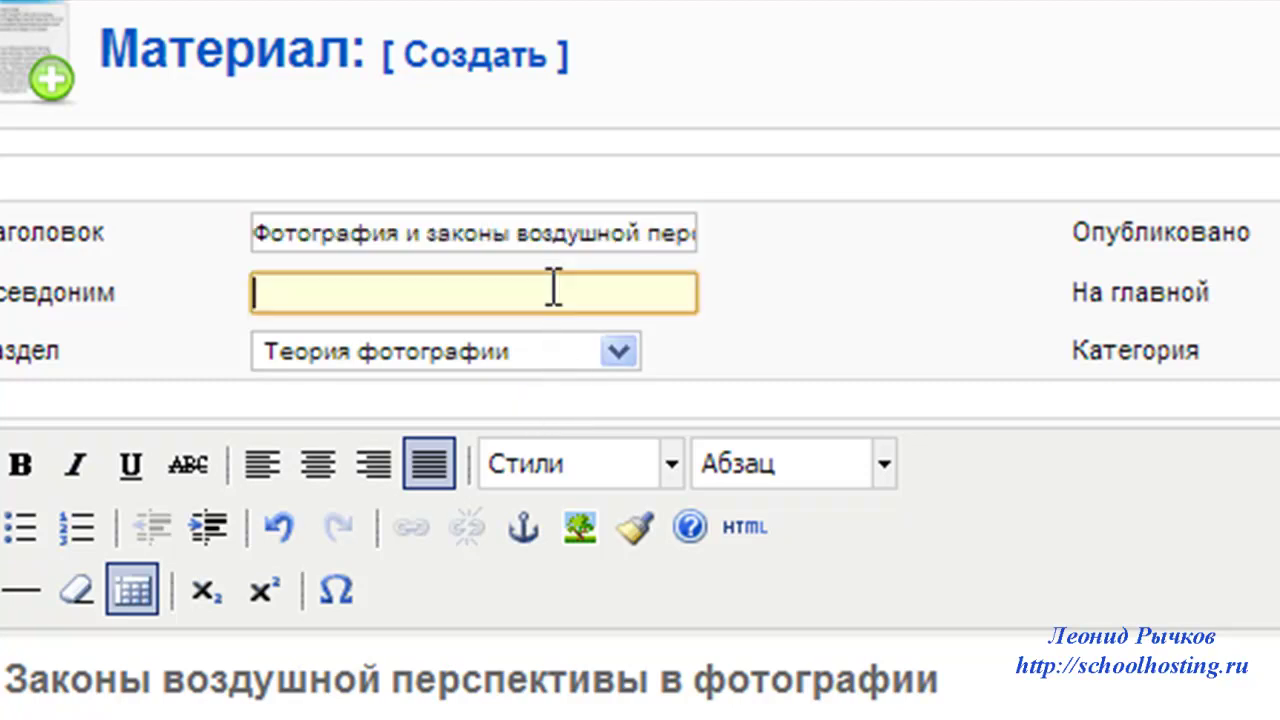
{"action": "type", "text": "Fotografiia i zakony' vozdushnoi' perspektivy'"}
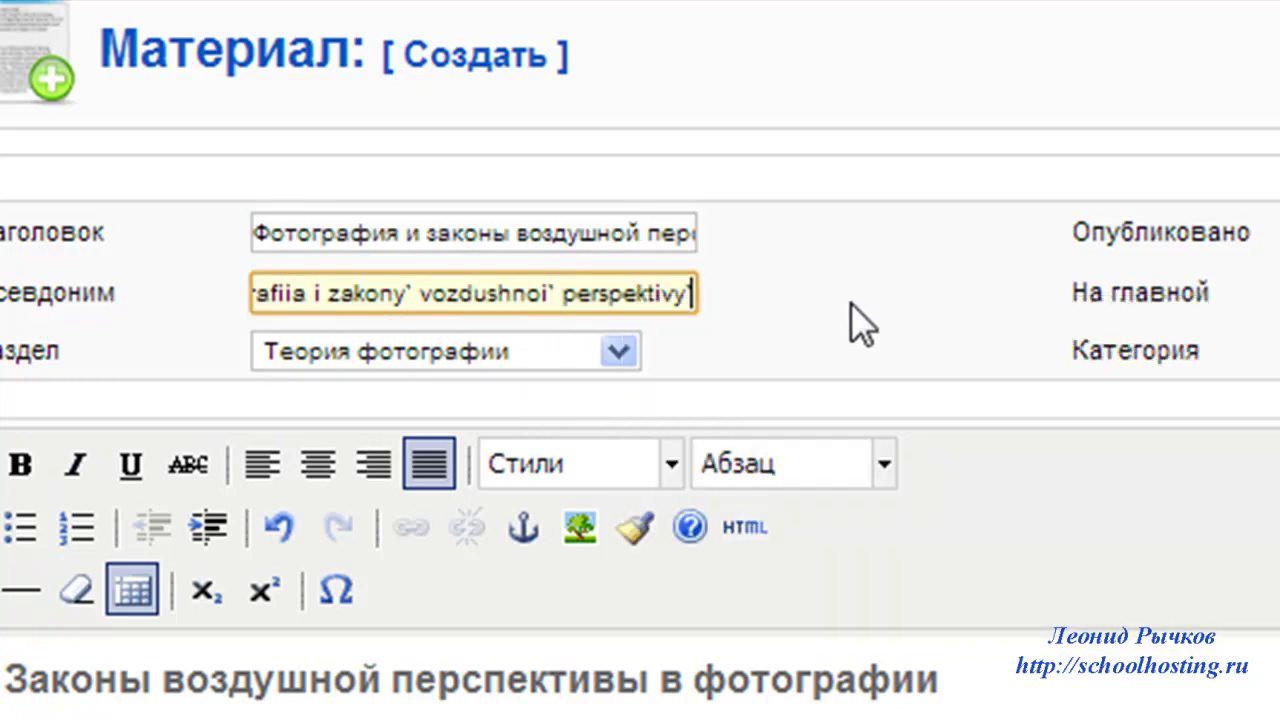
{"action": "key", "text": "Tab"}
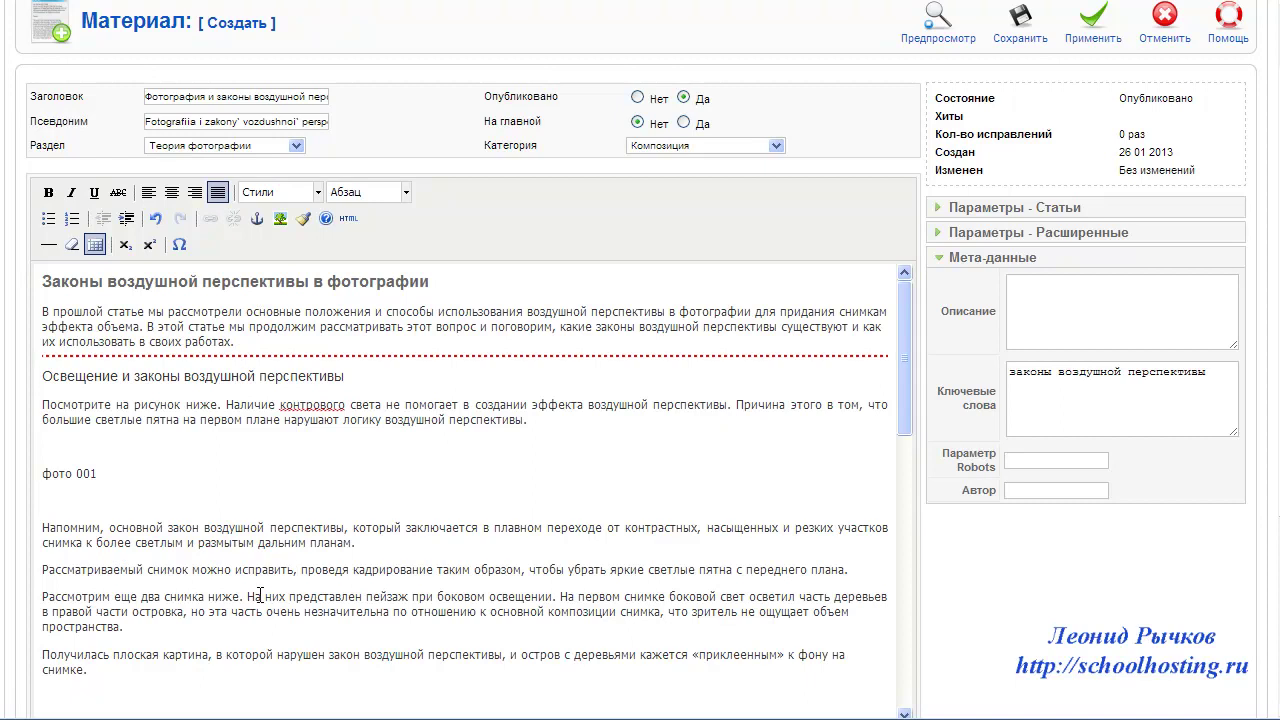
- Justify the body paragraphs from «Получилась плоская картина» down to «Потерялось ощущение воздуха»
{"action": "left_click", "coordinate": [234, 655]}
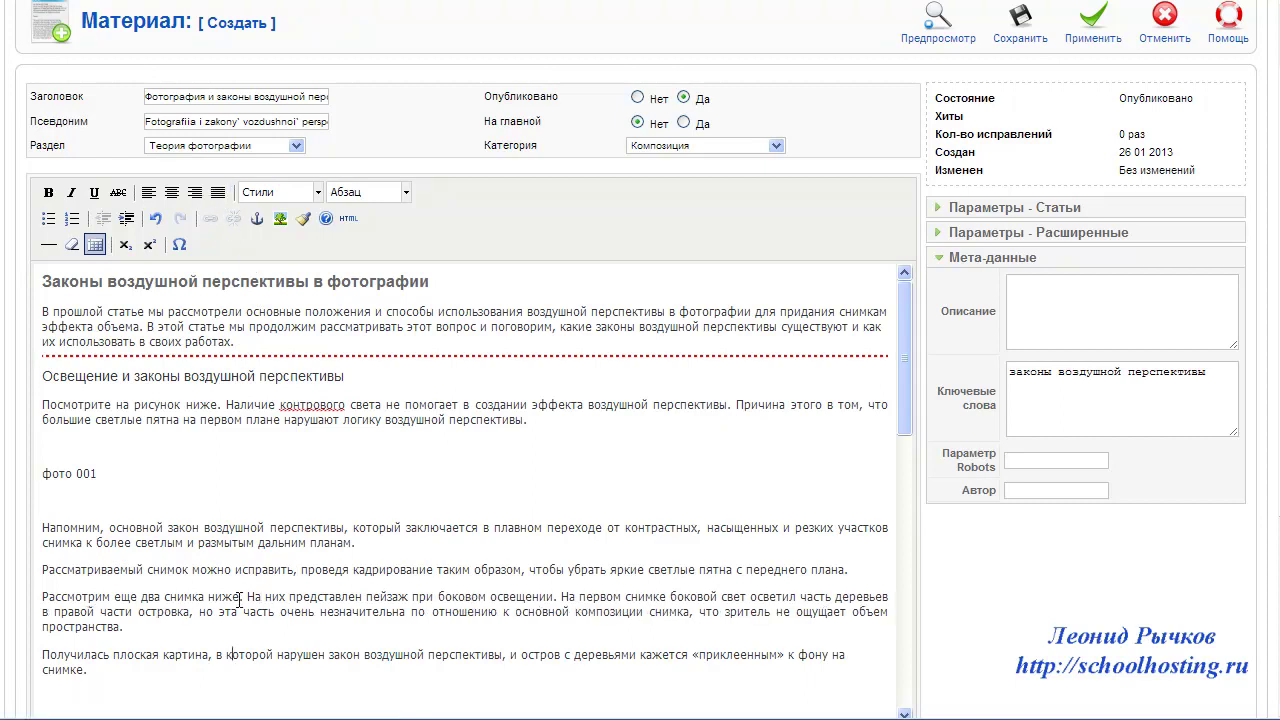
{"action": "left_click", "coordinate": [218, 192]}
{"action": "scroll", "coordinate": [940, 350], "scroll_direction": "down", "scroll_amount": 2}
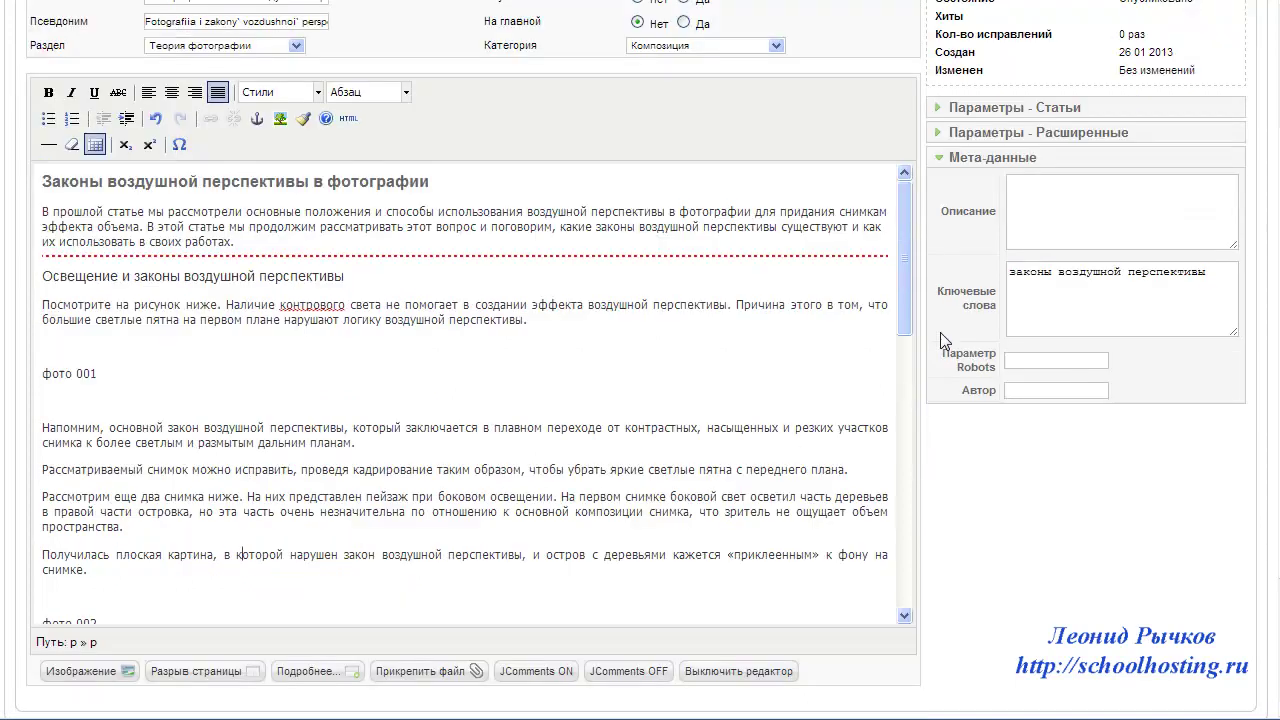
{"action": "left_click_drag", "start_coordinate": [905, 270], "coordinate": [917, 386]}
{"action": "left_click", "coordinate": [590, 335]}
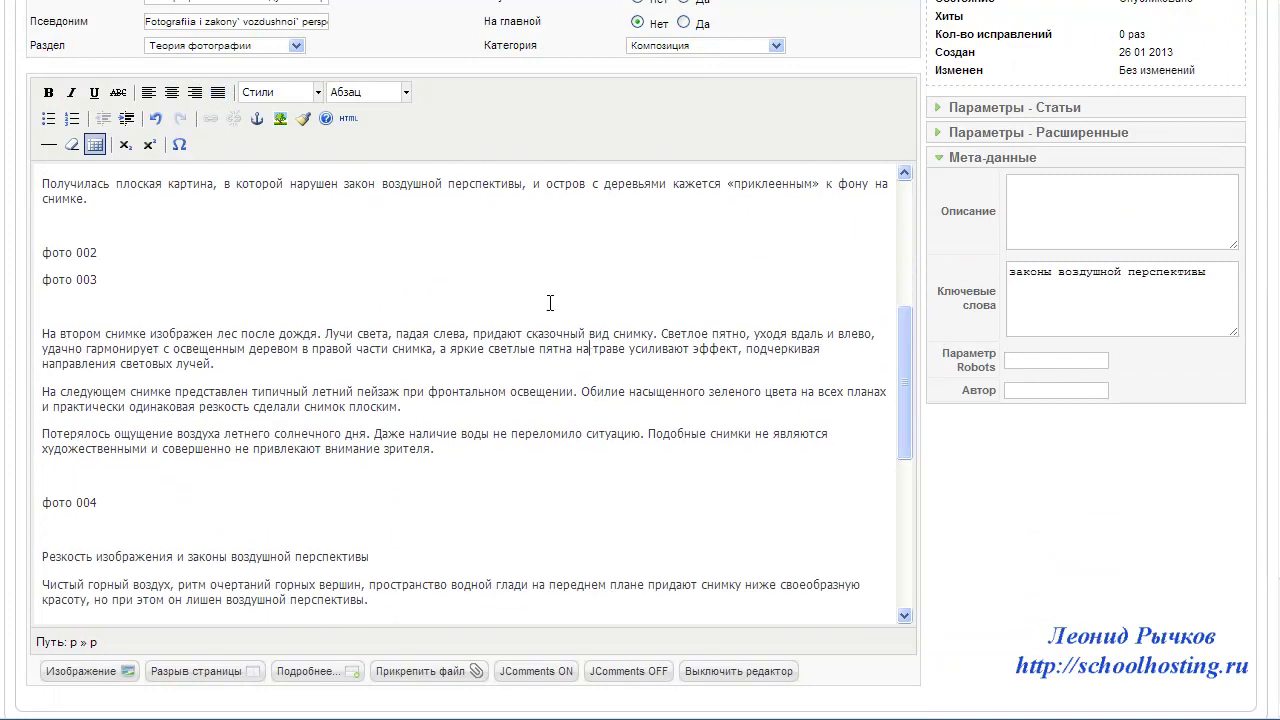
{"action": "left_click", "coordinate": [218, 92]}
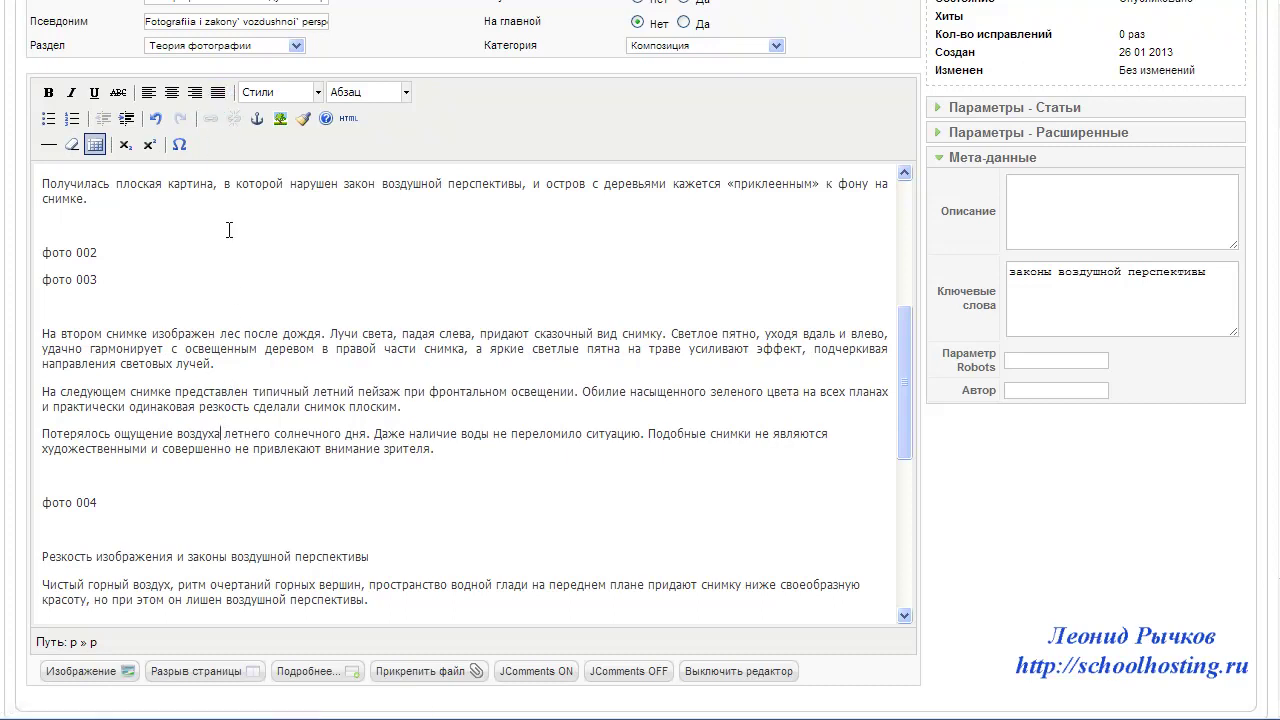
- Format the line «Резкость изображения и законы воздушной перспективы» as a subheading
{"action": "left_click_drag", "start_coordinate": [905, 363], "coordinate": [911, 459]}
{"action": "left_click_drag", "start_coordinate": [375, 368], "coordinate": [37, 362]}
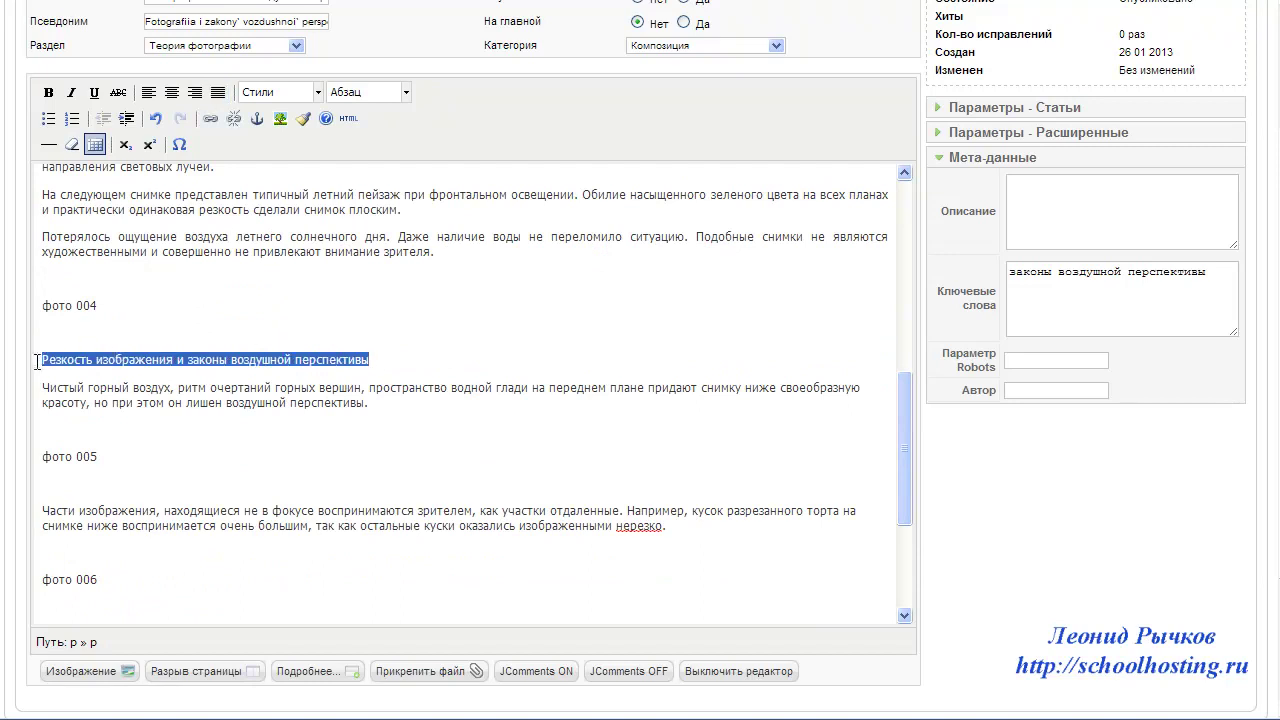
{"action": "left_click", "coordinate": [406, 92]}
{"action": "left_click", "coordinate": [385, 228]}
- Justify the body paragraphs from «Чистый горный воздух» down to the closing one beginning «Знать и уметь применять»
{"action": "left_click", "coordinate": [296, 388]}
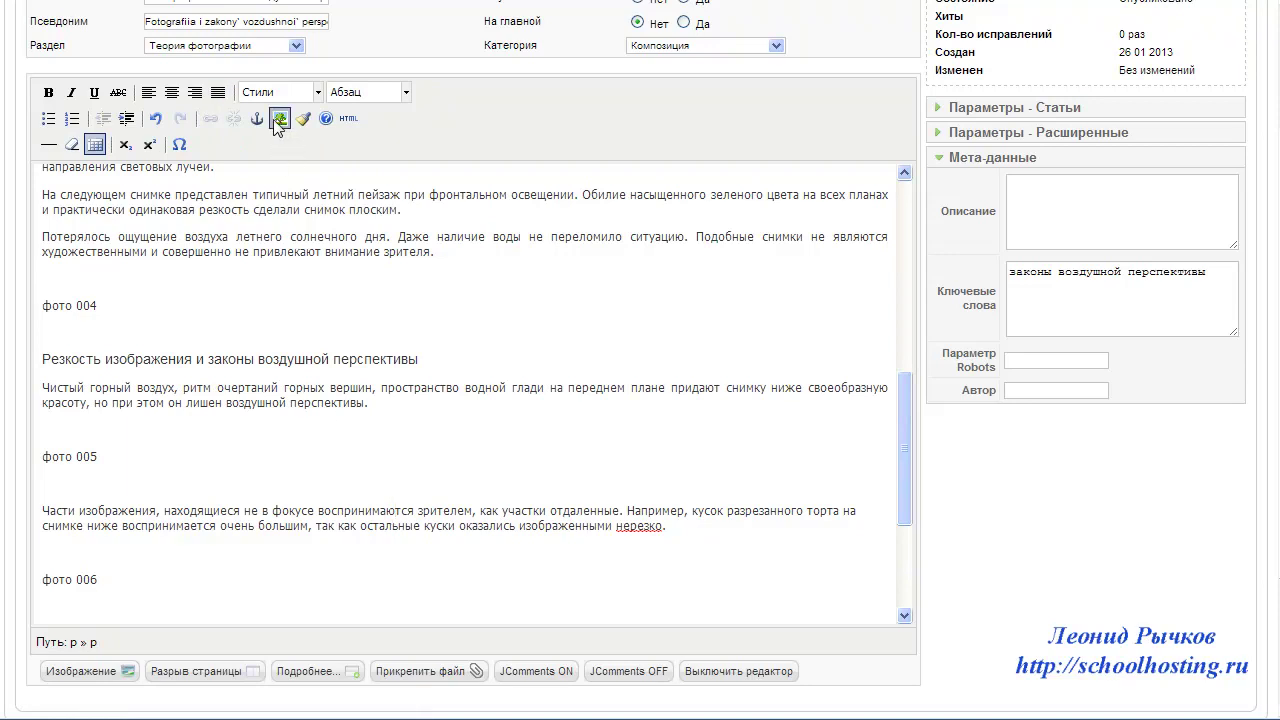
{"action": "left_click", "coordinate": [217, 92]}
{"action": "left_click_drag", "start_coordinate": [902, 414], "coordinate": [909, 476]}
{"action": "left_click", "coordinate": [263, 578]}
{"action": "left_click", "coordinate": [217, 92]}
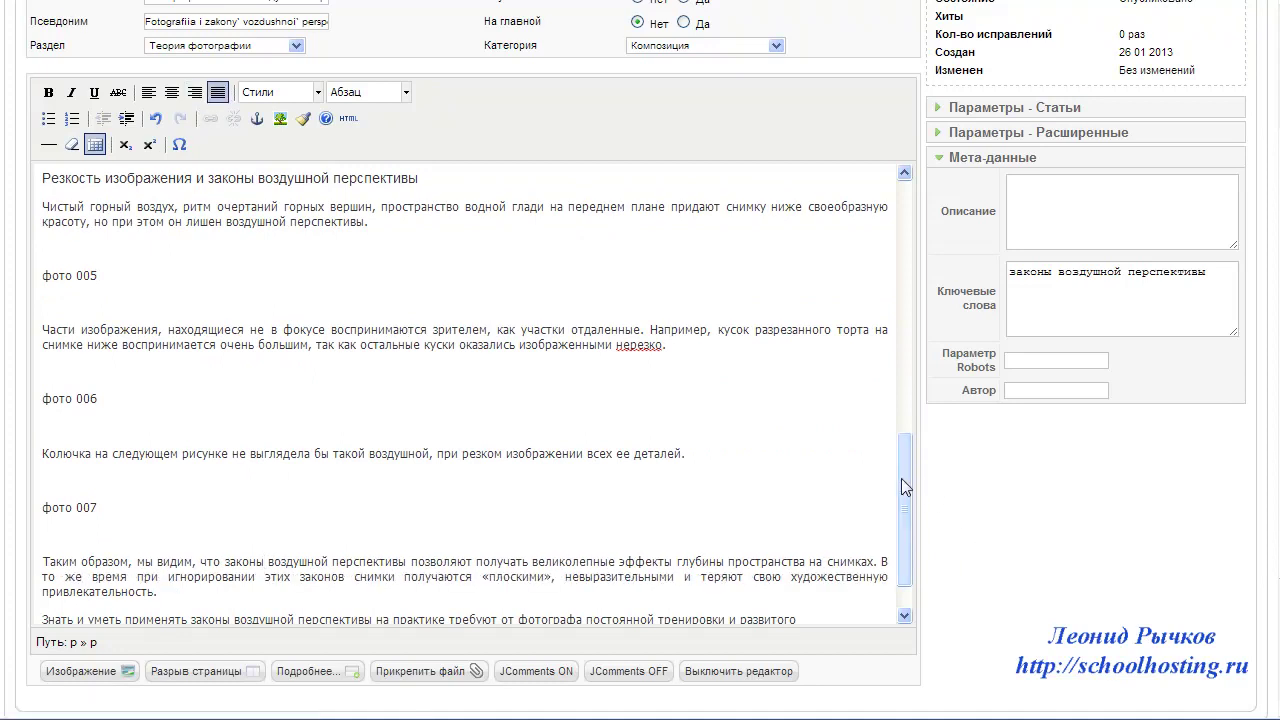
{"action": "scroll", "coordinate": [221, 600], "scroll_direction": "down", "scroll_amount": 1}
{"action": "left_click", "coordinate": [221, 600]}
- Copy the P. S. text from «Подпись к конце статьи.txt» in Notepad++ and paste it at the end of the article
{"action": "key", "text": "alt+Tab"}
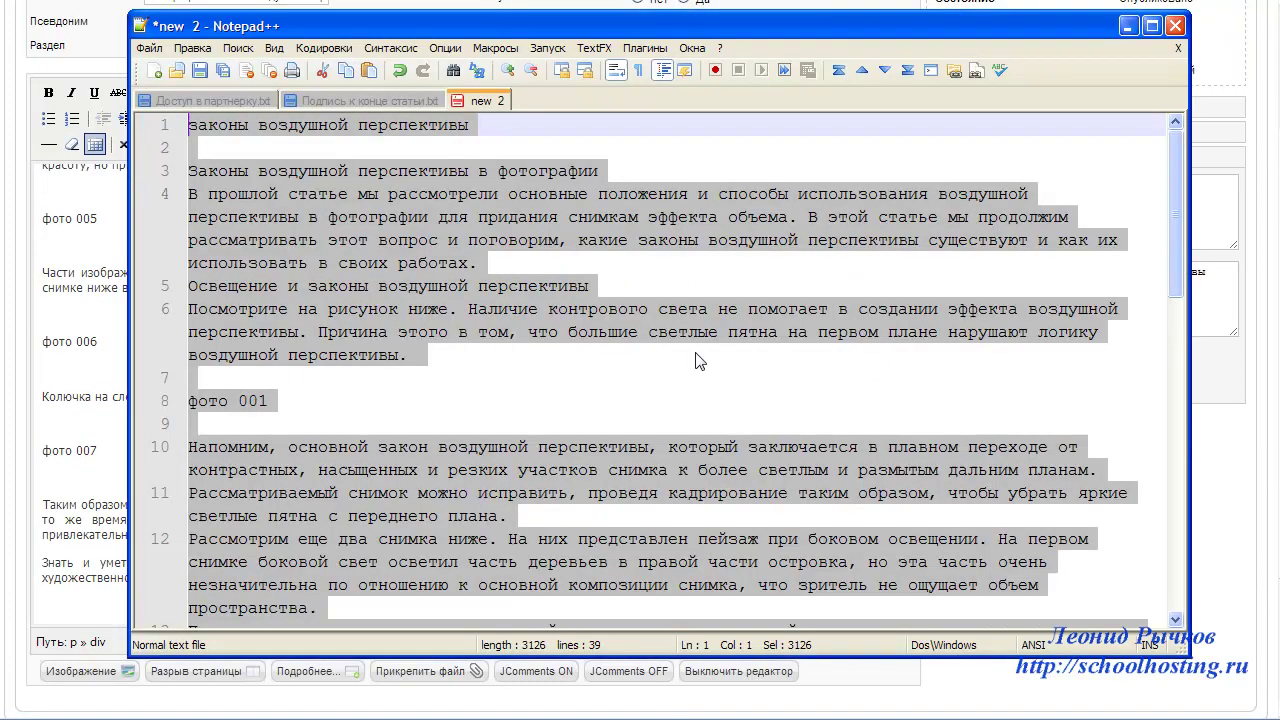
{"action": "left_click", "coordinate": [386, 102]}
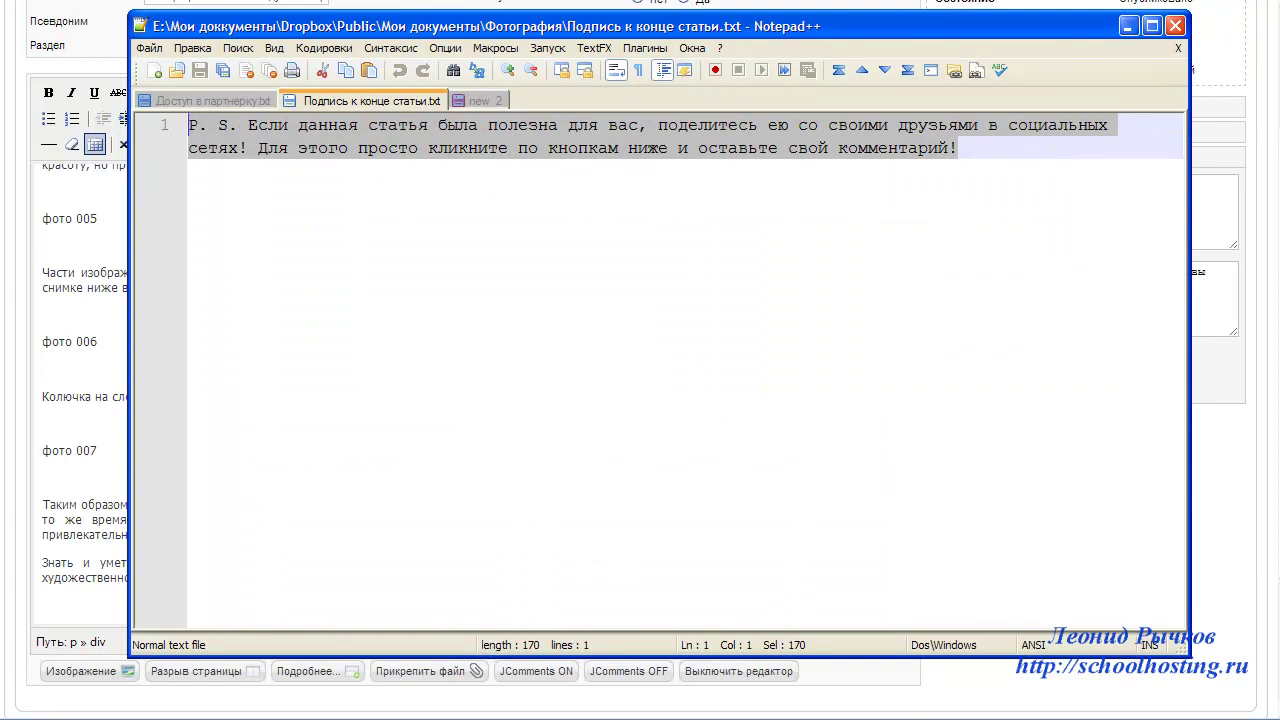
{"action": "key", "text": "alt+Tab"}
{"action": "left_click", "coordinate": [235, 625]}
{"action": "type", "text": "P. S. Если данная статья была полезна для вас, поделитесь ею со своими друзьями в социальных сетях! Для этого просто кликните по кнопкам ниже и оставьте свой комментарий!"}
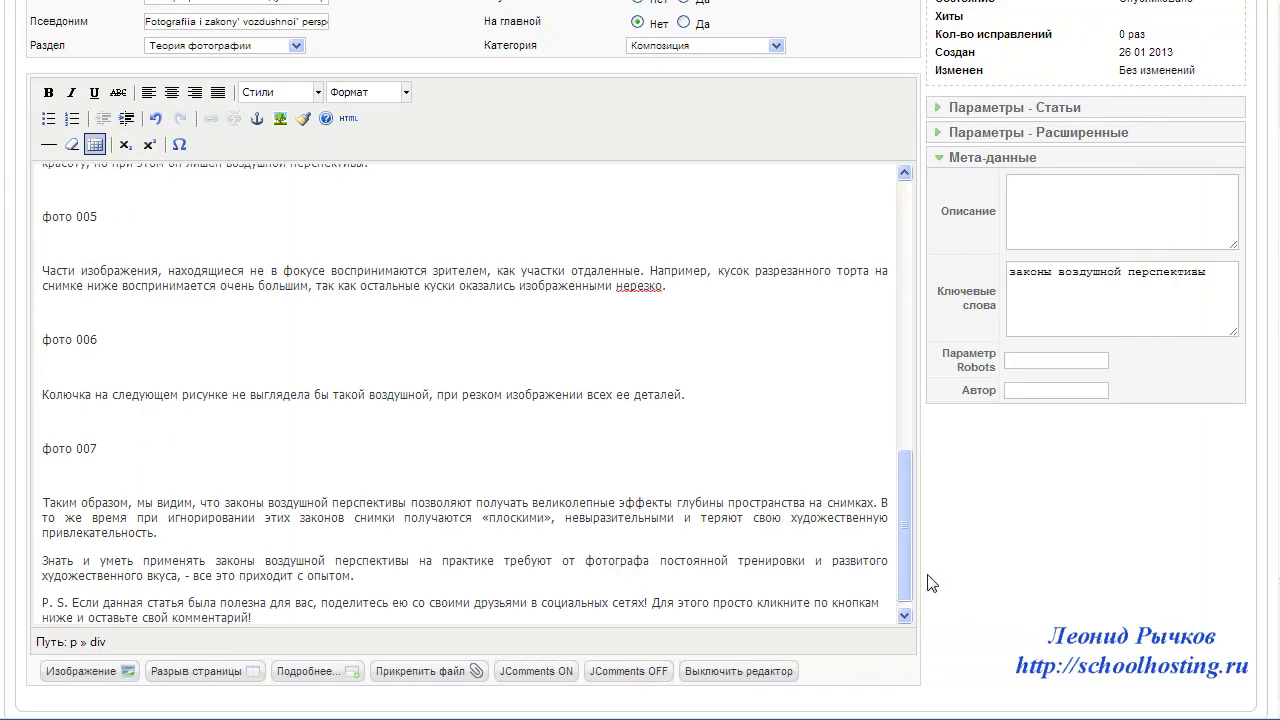
- Justify the P. S. paragraph at the end of the article
{"action": "scroll", "coordinate": [909, 523], "scroll_direction": "down", "scroll_amount": 1}
{"action": "left_click", "coordinate": [826, 590]}
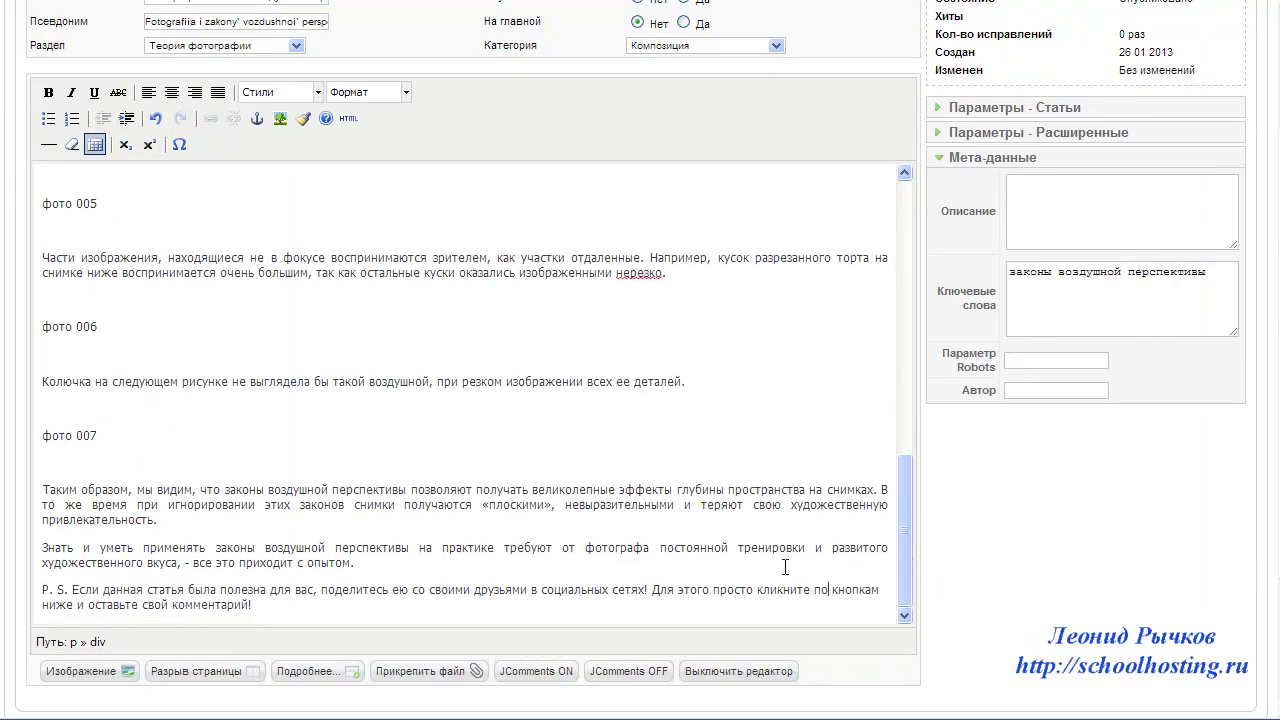
{"action": "left_click", "coordinate": [218, 92]}
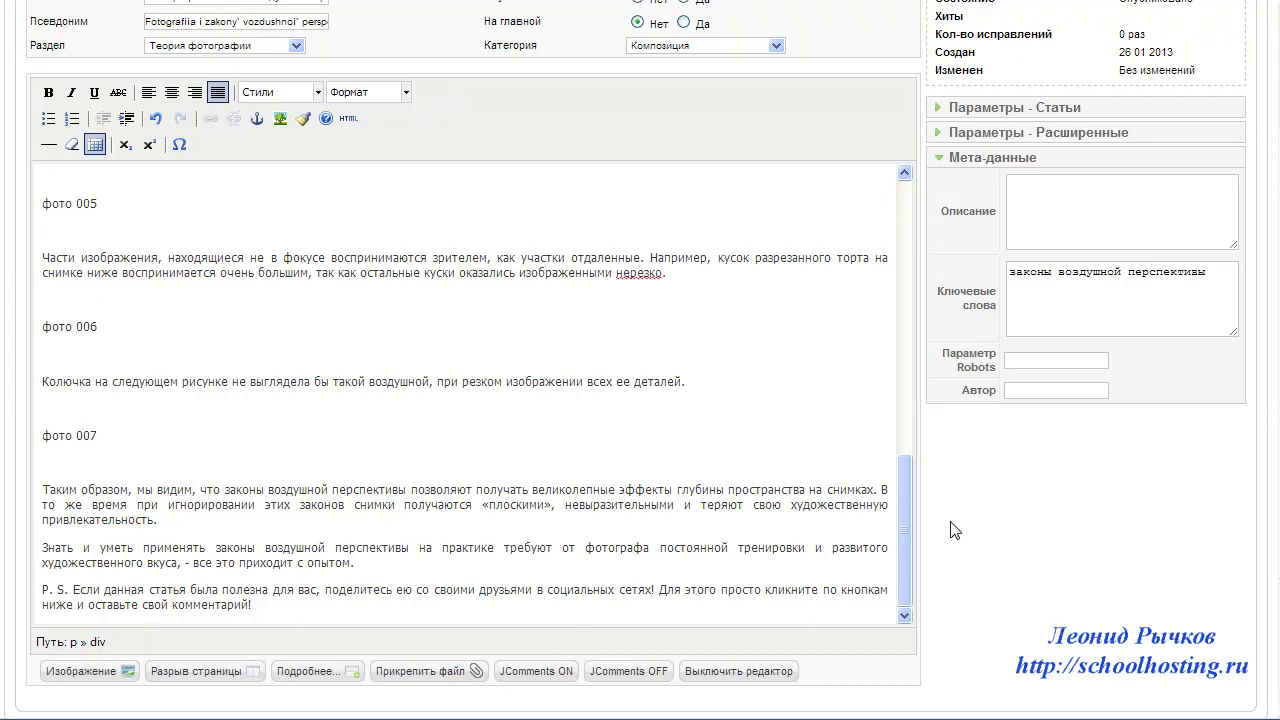
- Center the «фото 001» placeholder under the first subheading and select its text
{"action": "left_click_drag", "start_coordinate": [906, 538], "coordinate": [921, 257]}
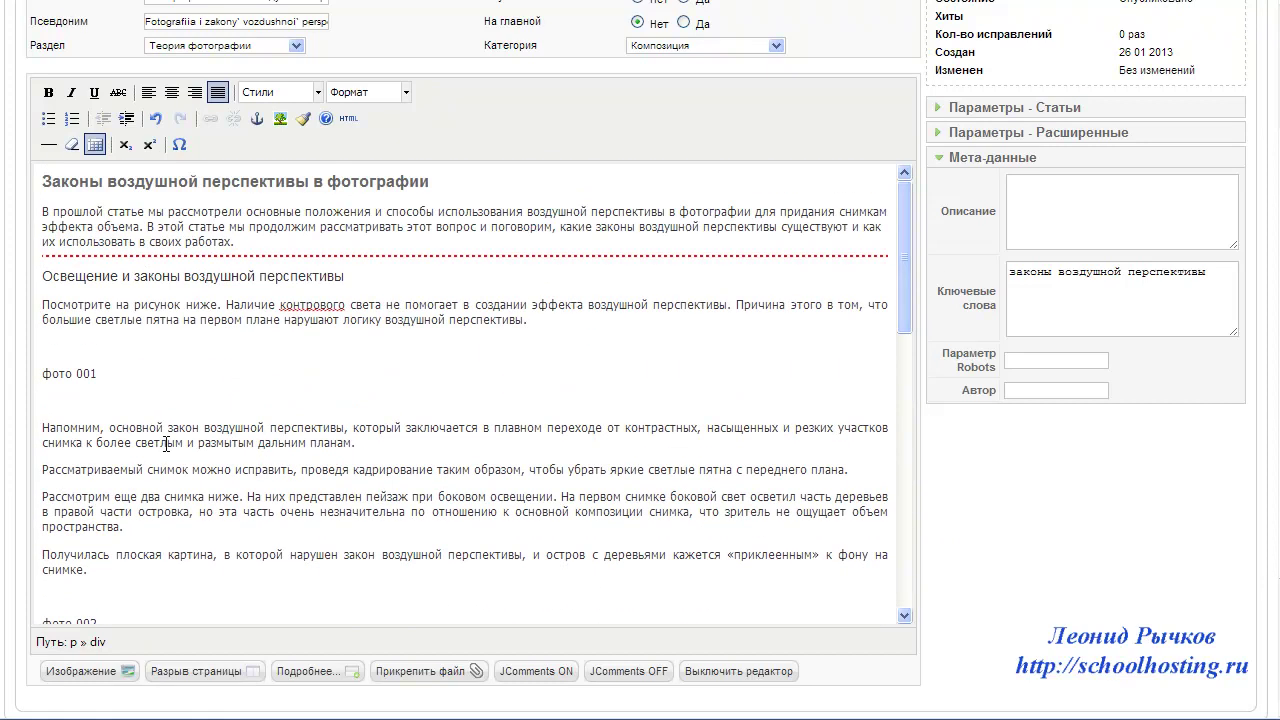
{"action": "left_click", "coordinate": [130, 380]}
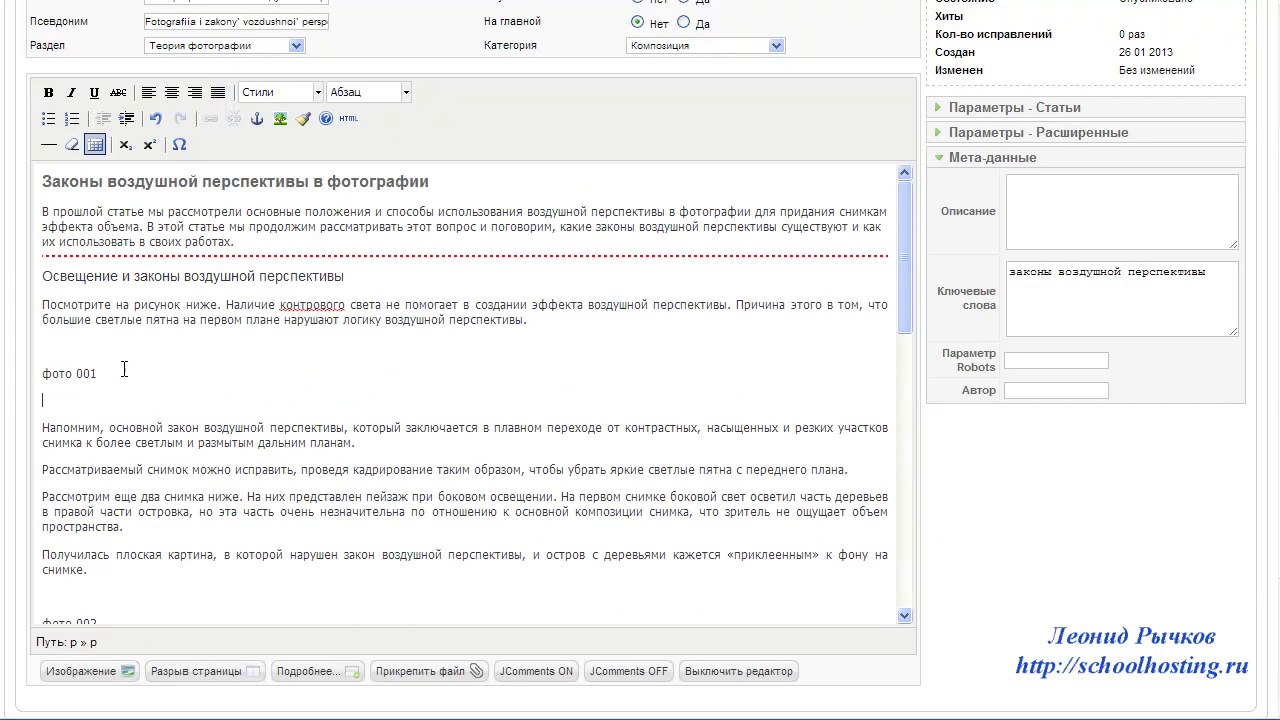
{"action": "left_click", "coordinate": [171, 92]}
{"action": "left_click_drag", "start_coordinate": [439, 377], "coordinate": [507, 374]}
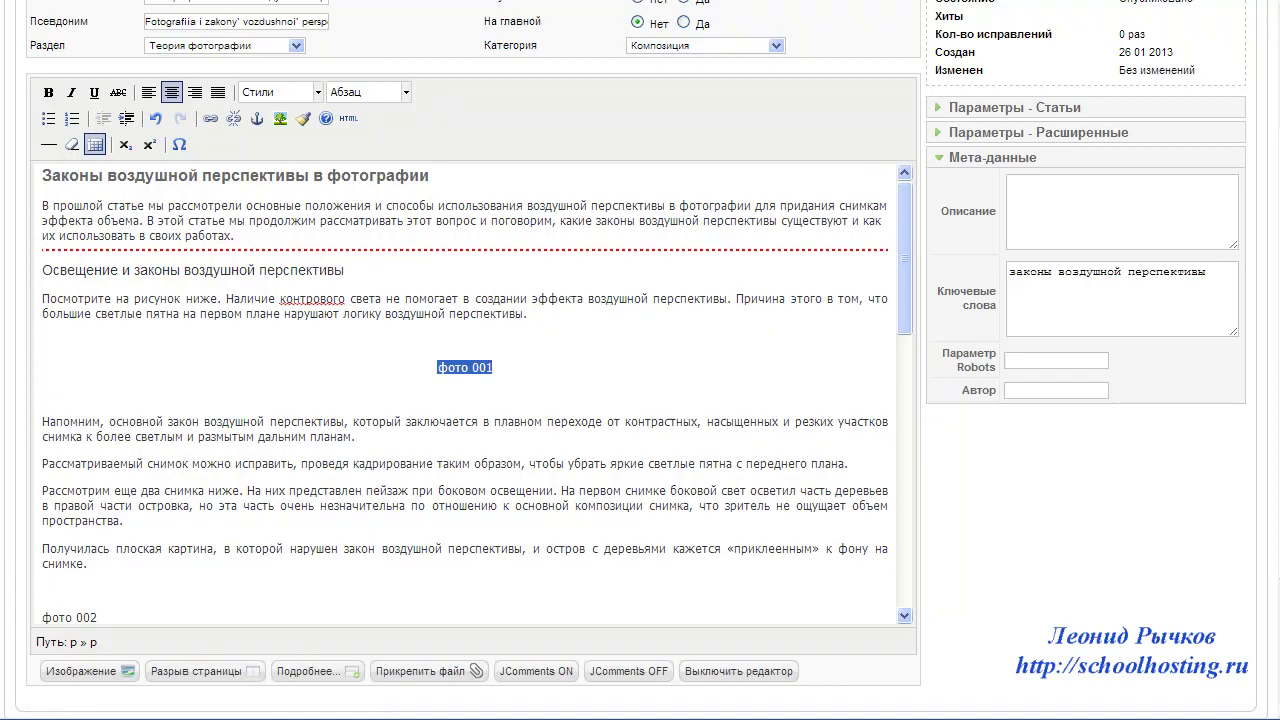
- Open image insertion over «фото 001» and enter the photo's hosted address with the description «законы воздушной перспективы»
{"action": "key", "text": "ctrl+Tab"}
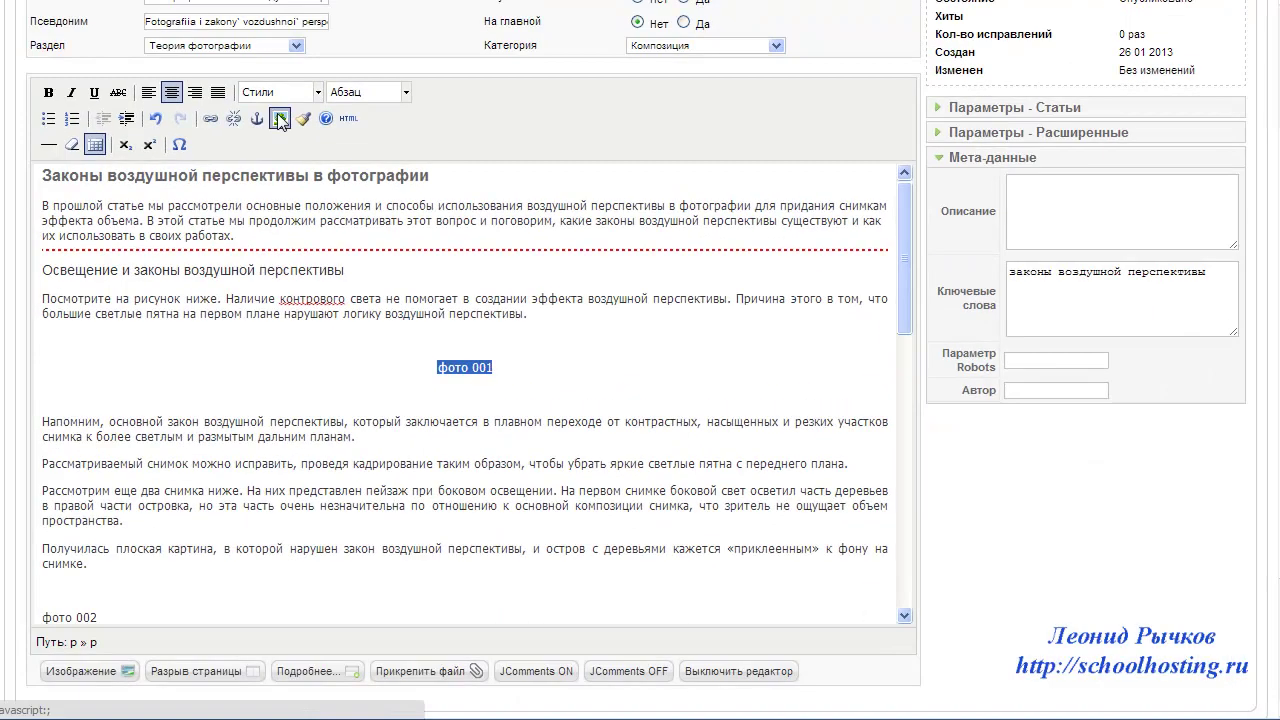
{"action": "left_click", "coordinate": [281, 119]}
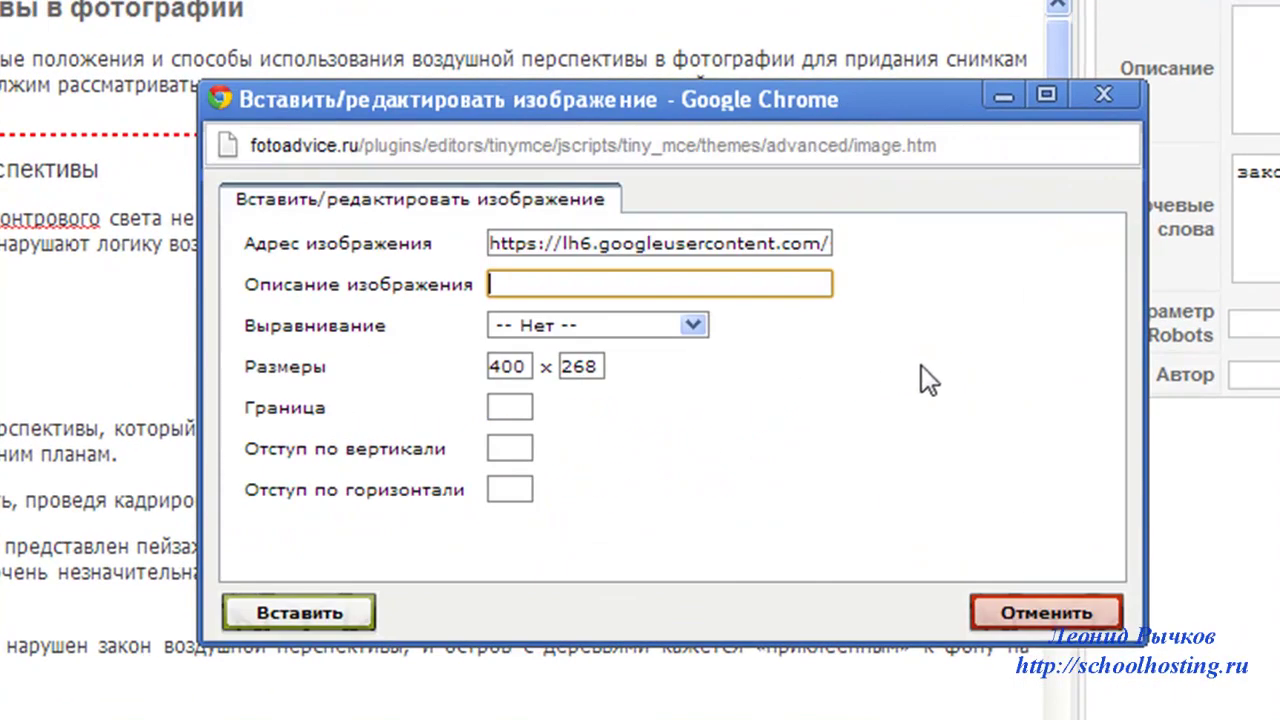
{"action": "type", "text": "зако"}
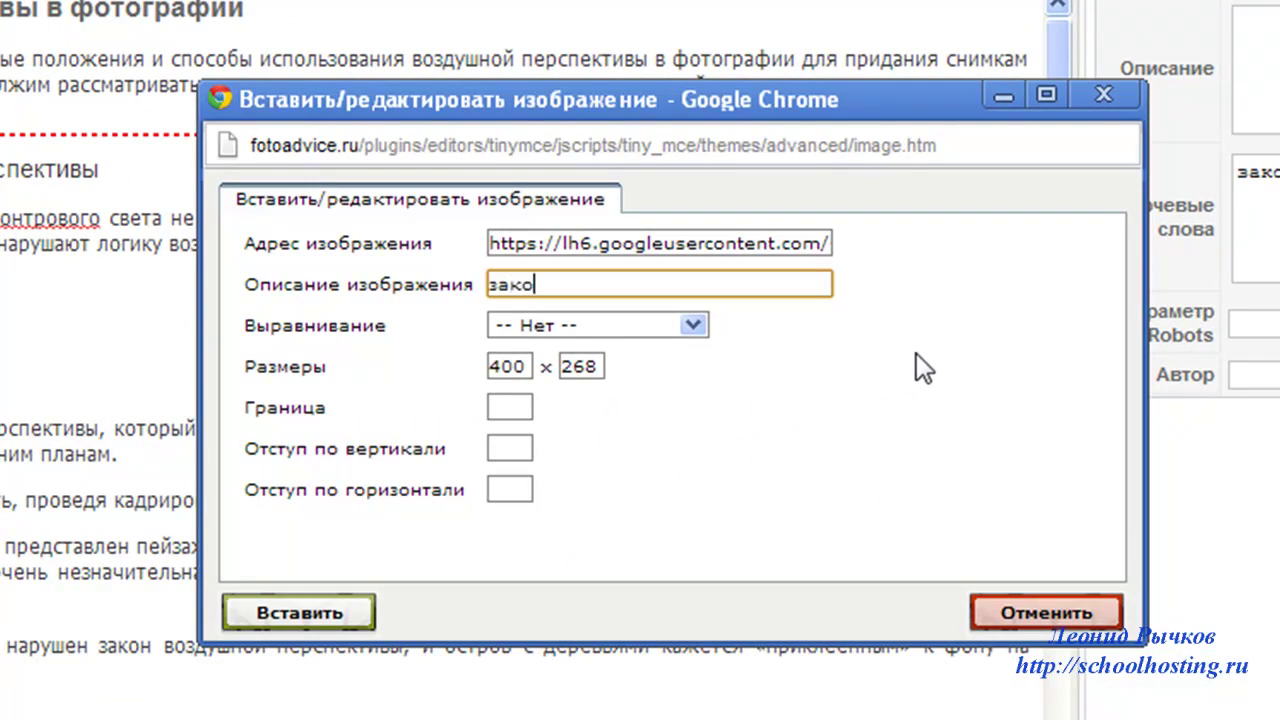
{"action": "type", "text": "ны воздуш"}
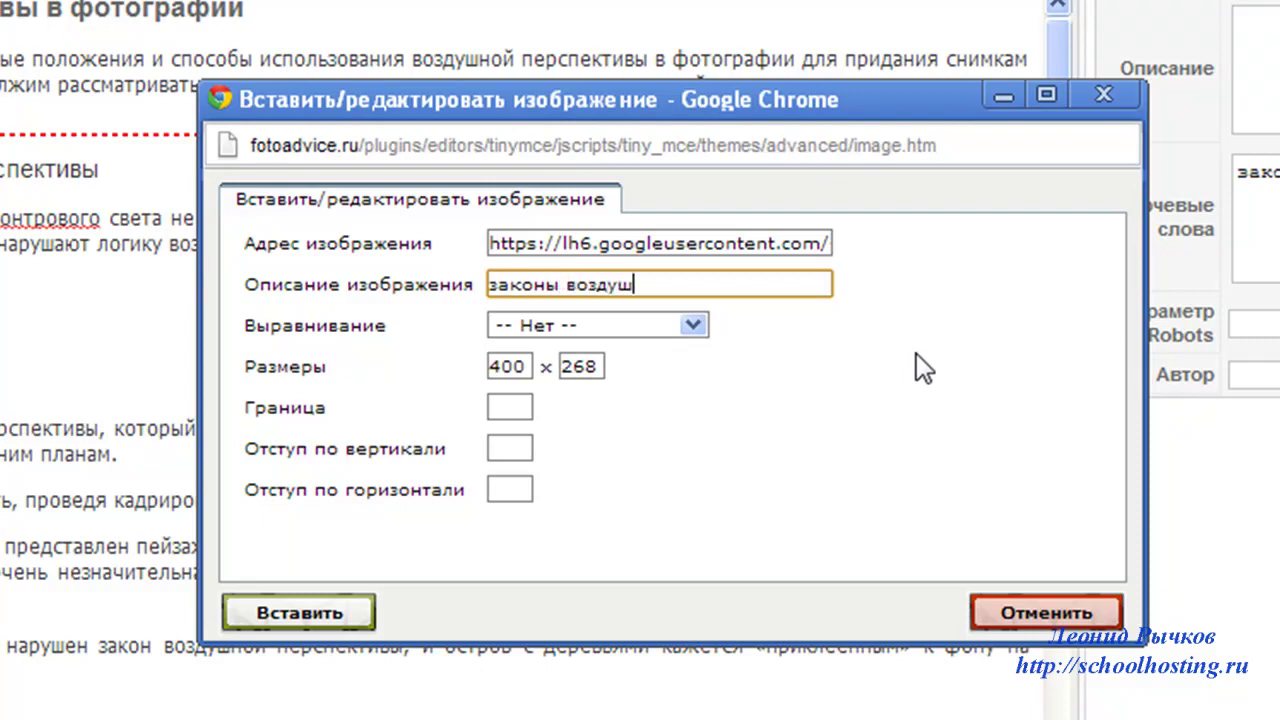
{"action": "type", "text": "ной перс"}
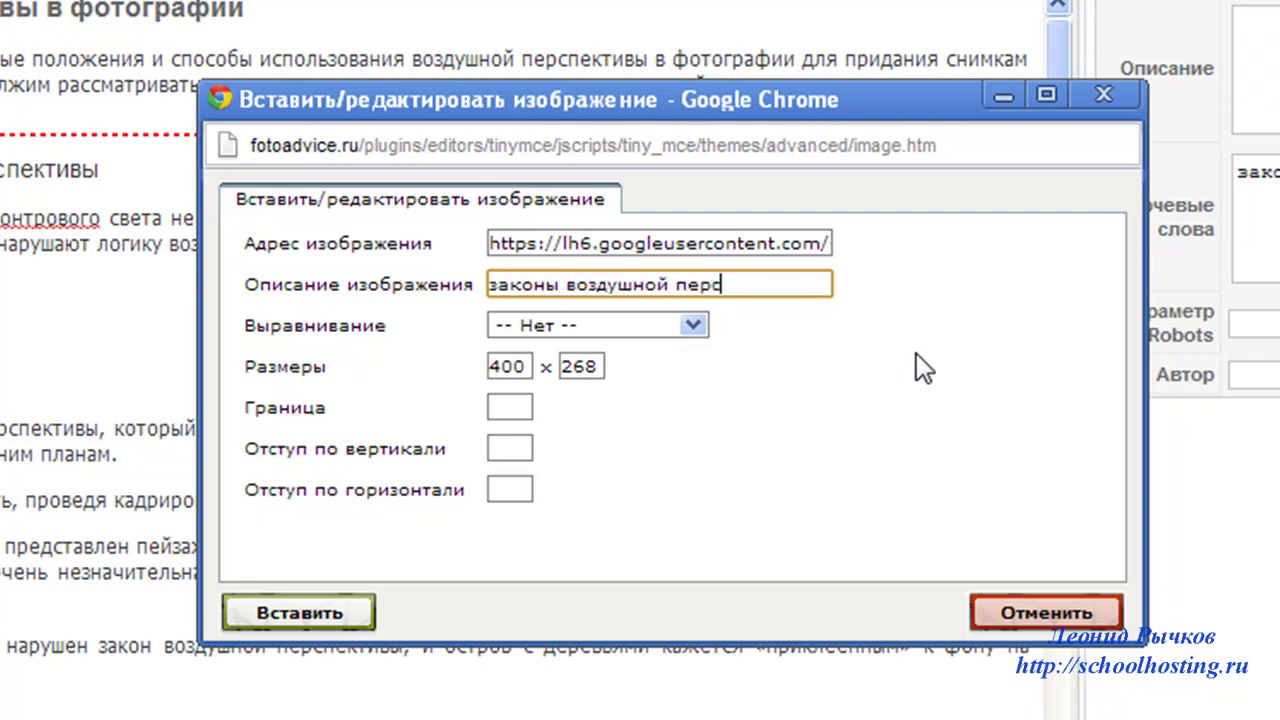
{"action": "type", "text": "пективы"}
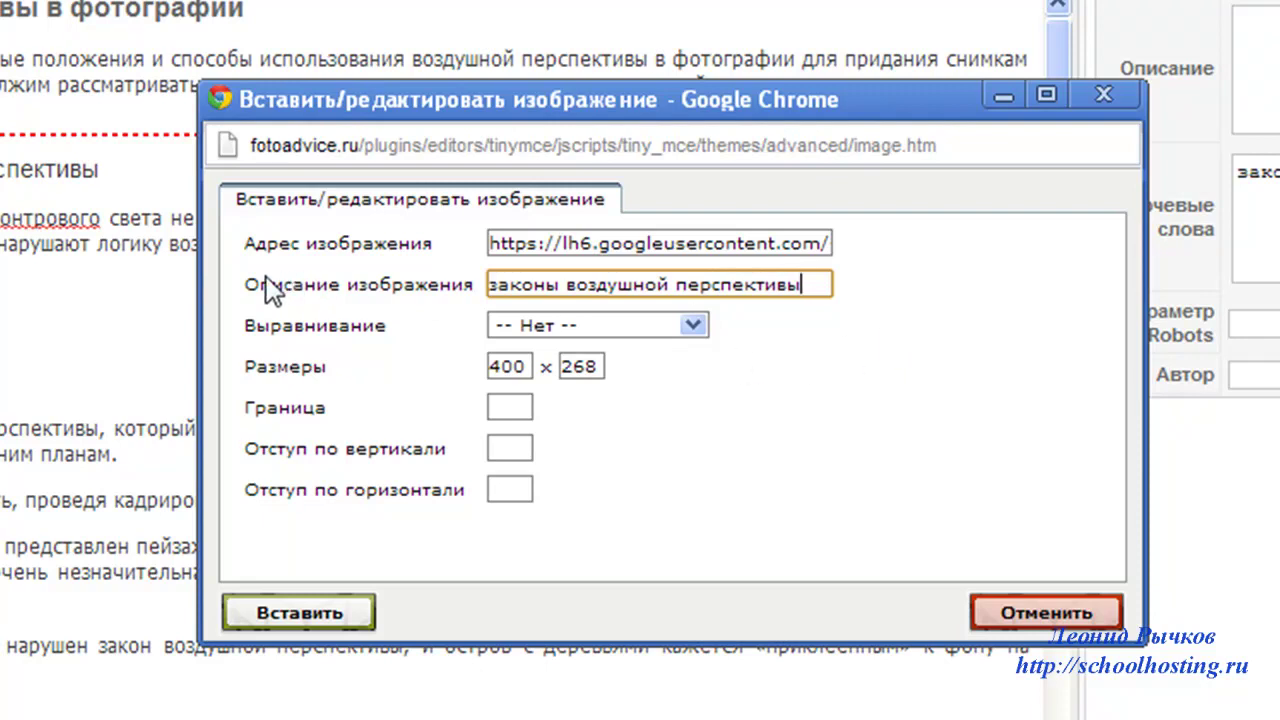
- Set the image alignment to «По центру» and both vertical and horizontal spacing to 10, and insert the image
{"action": "left_click", "coordinate": [706, 323]}
{"action": "left_click", "coordinate": [647, 421]}
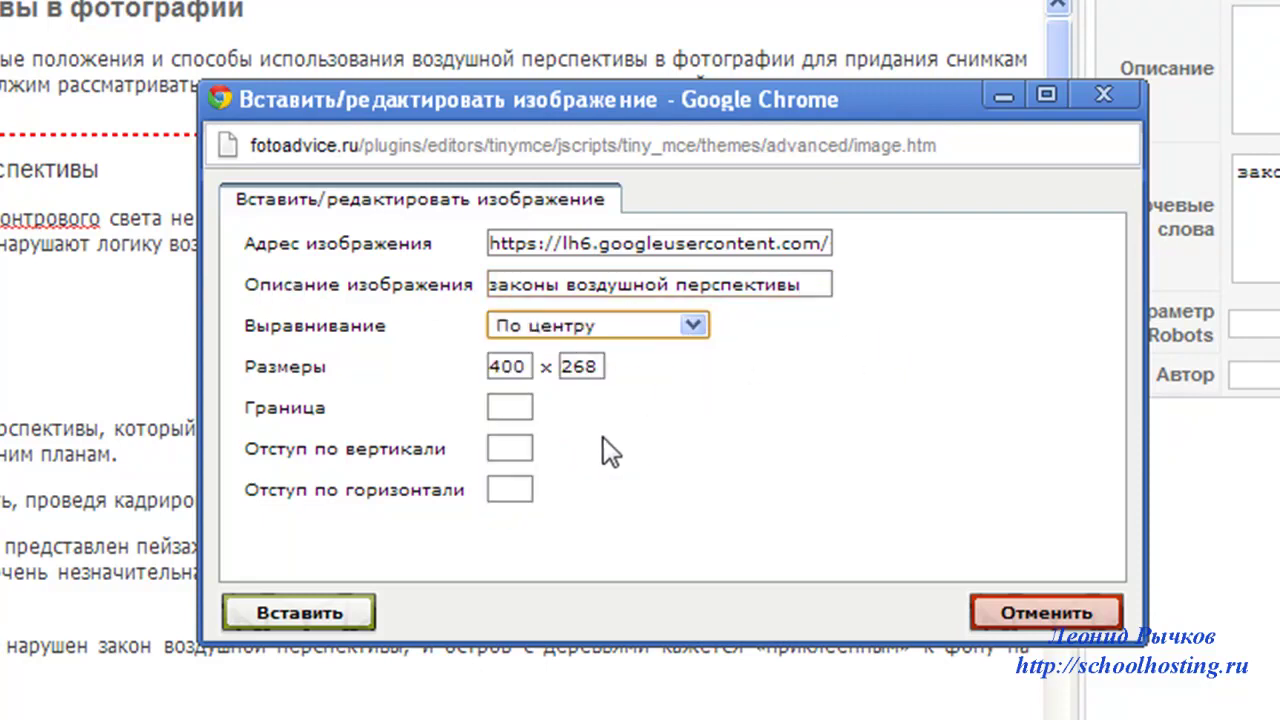
{"action": "left_click", "coordinate": [514, 452]}
{"action": "type", "text": "10"}
{"action": "key", "text": "Tab"}
{"action": "type", "text": "10"}
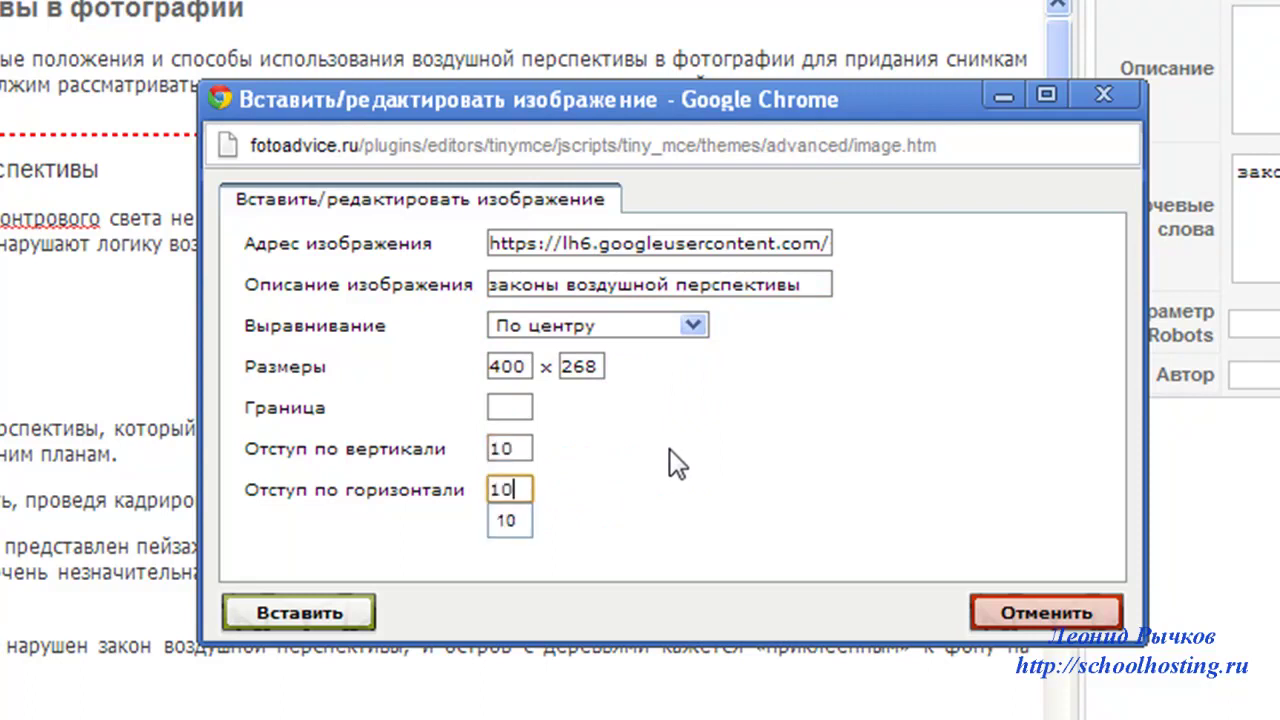
{"action": "left_click", "coordinate": [285, 612]}
{"action": "scroll", "coordinate": [657, 380], "scroll_direction": "down", "scroll_amount": 5}
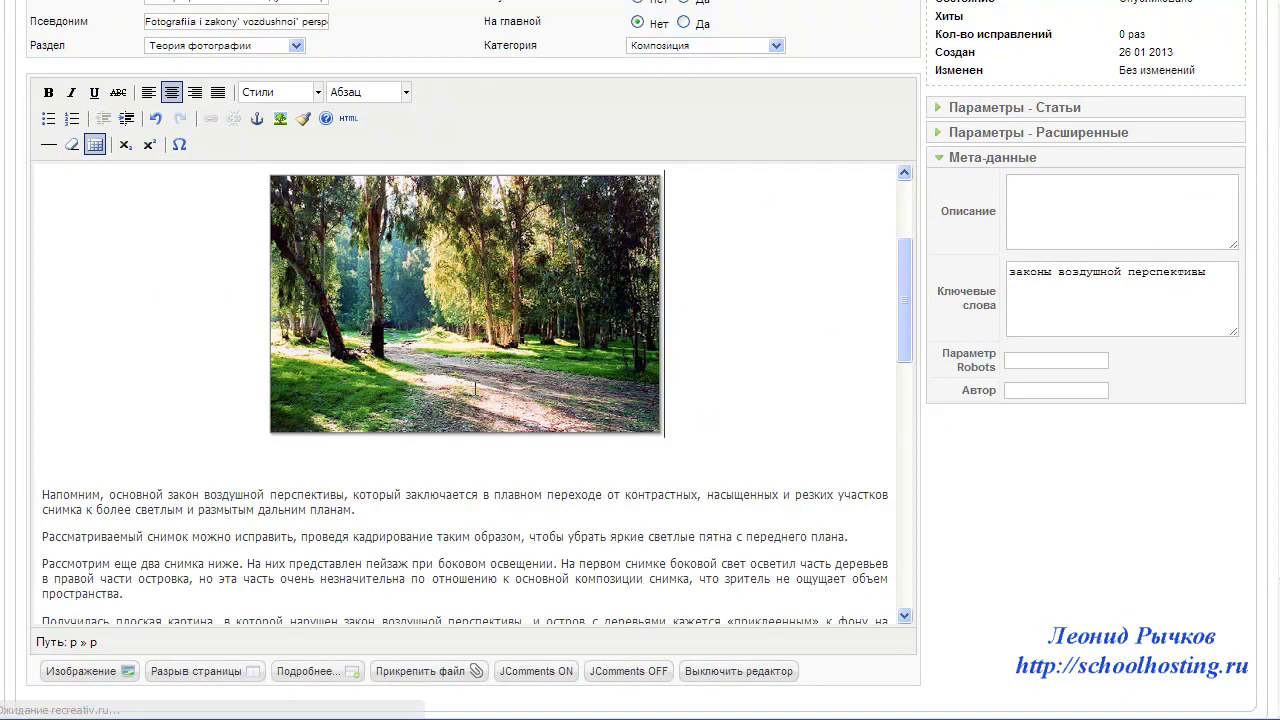
{"action": "left_click", "coordinate": [683, 459]}
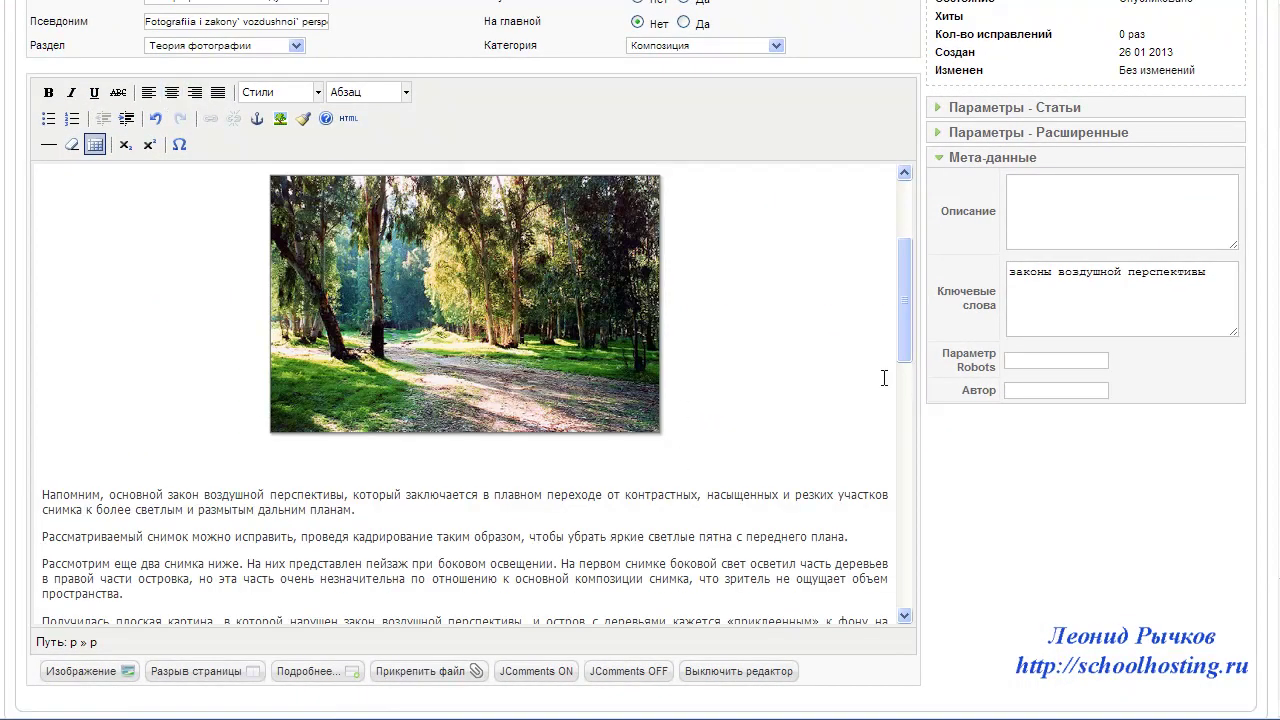
- Center the «фото 002» and «фото 003» placeholders
{"action": "left_click_drag", "start_coordinate": [904, 328], "coordinate": [765, 402]}
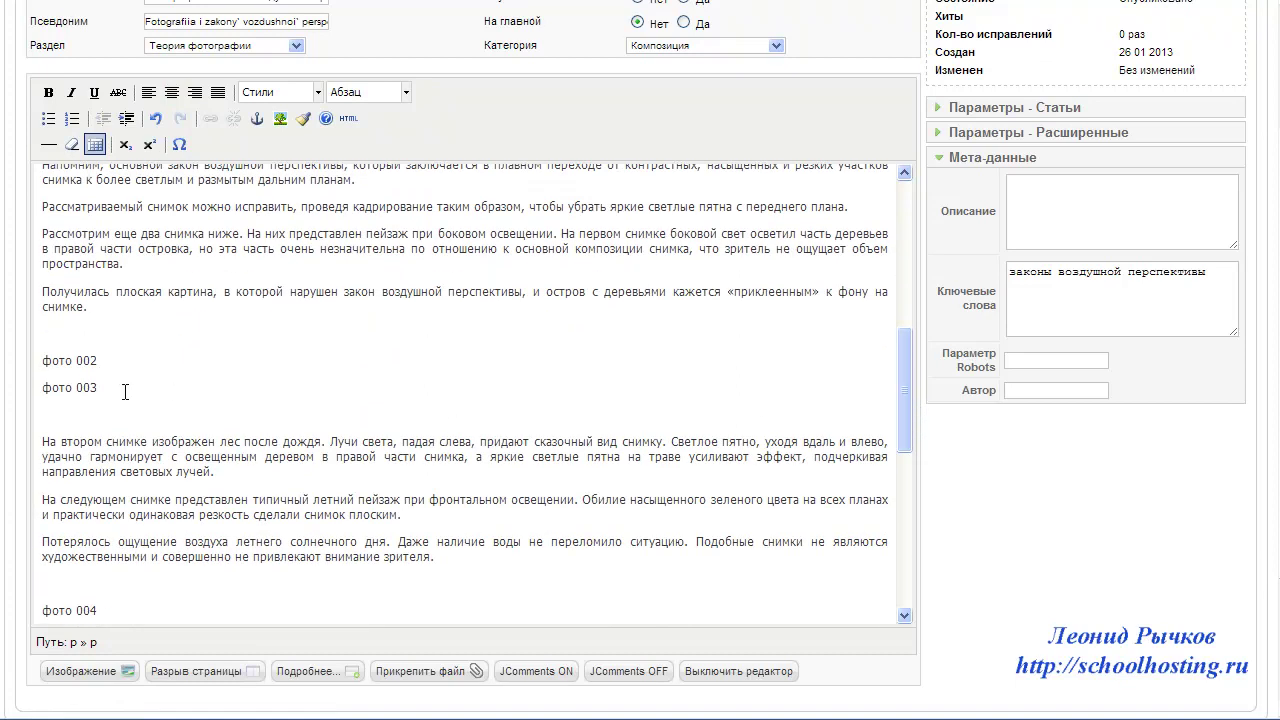
{"action": "left_click_drag", "start_coordinate": [99, 367], "coordinate": [98, 390]}
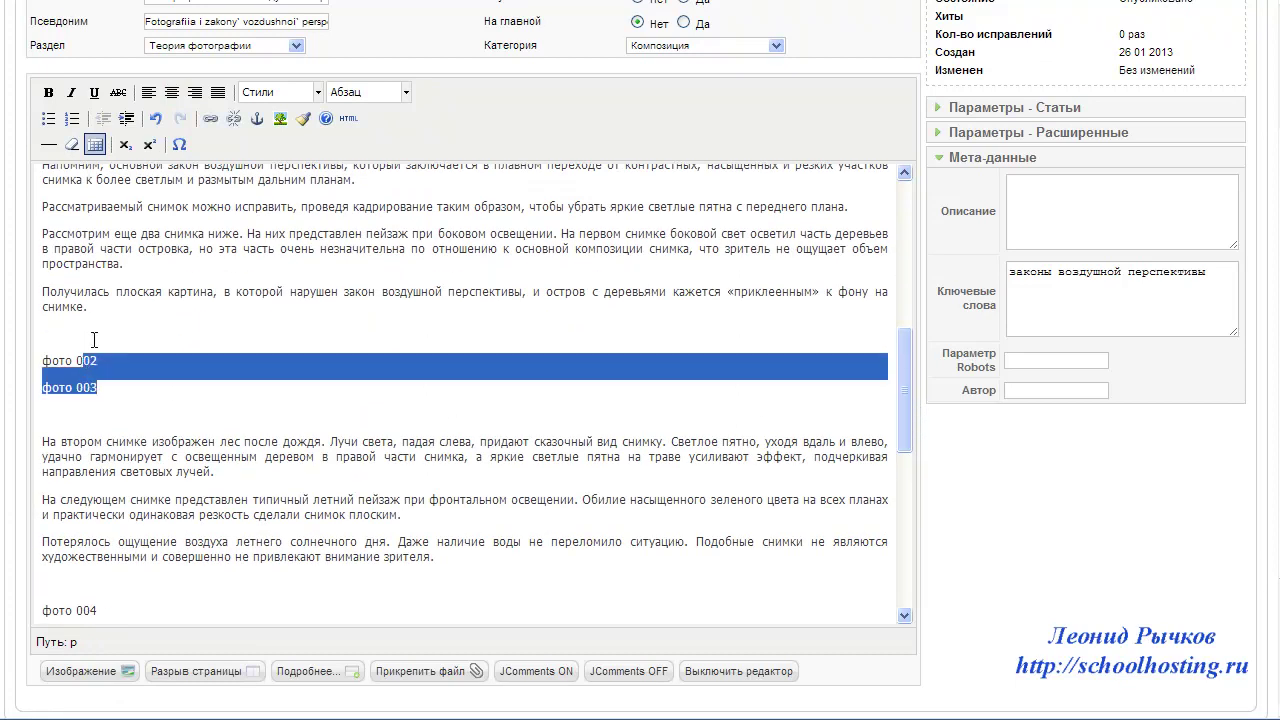
{"action": "left_click", "coordinate": [172, 92]}
{"action": "left_click", "coordinate": [446, 358]}
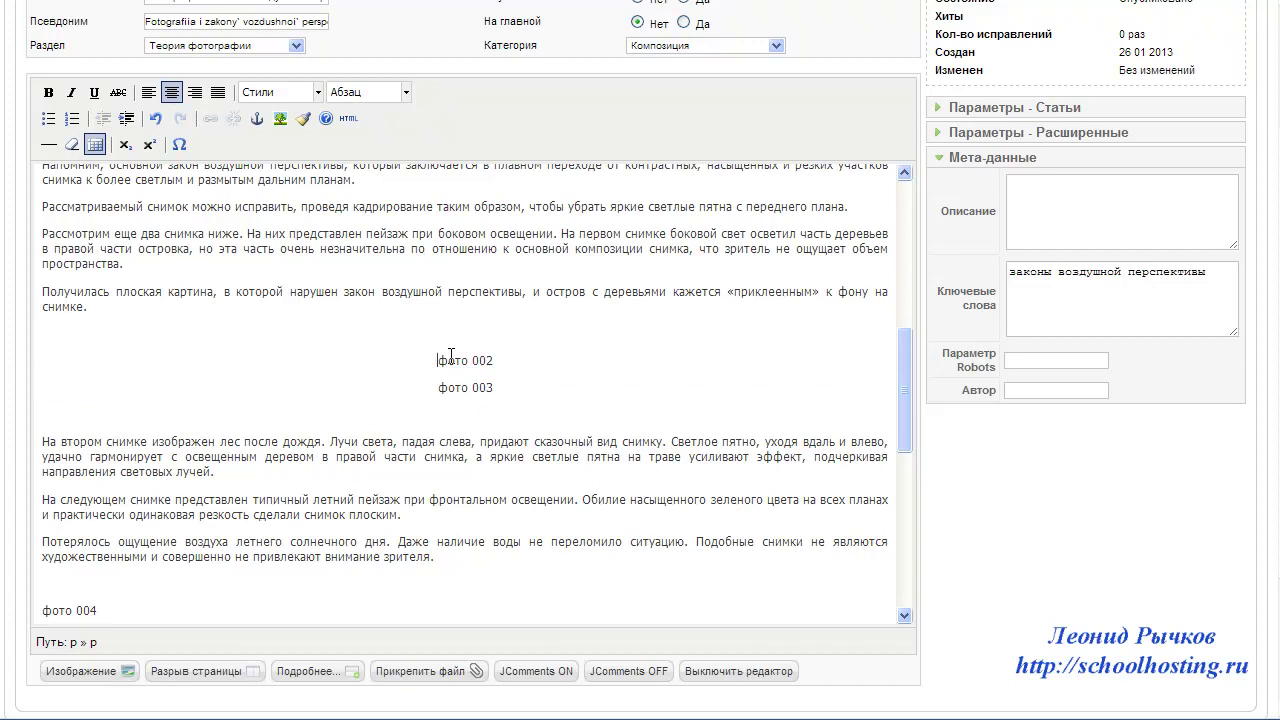
- Switch to the Picasa album, go to the next photo, set its size to «Средний-400 400 пикс.» and copy the image link
{"action": "key", "text": "alt+Tab"}
{"action": "left_click", "coordinate": [922, 362]}
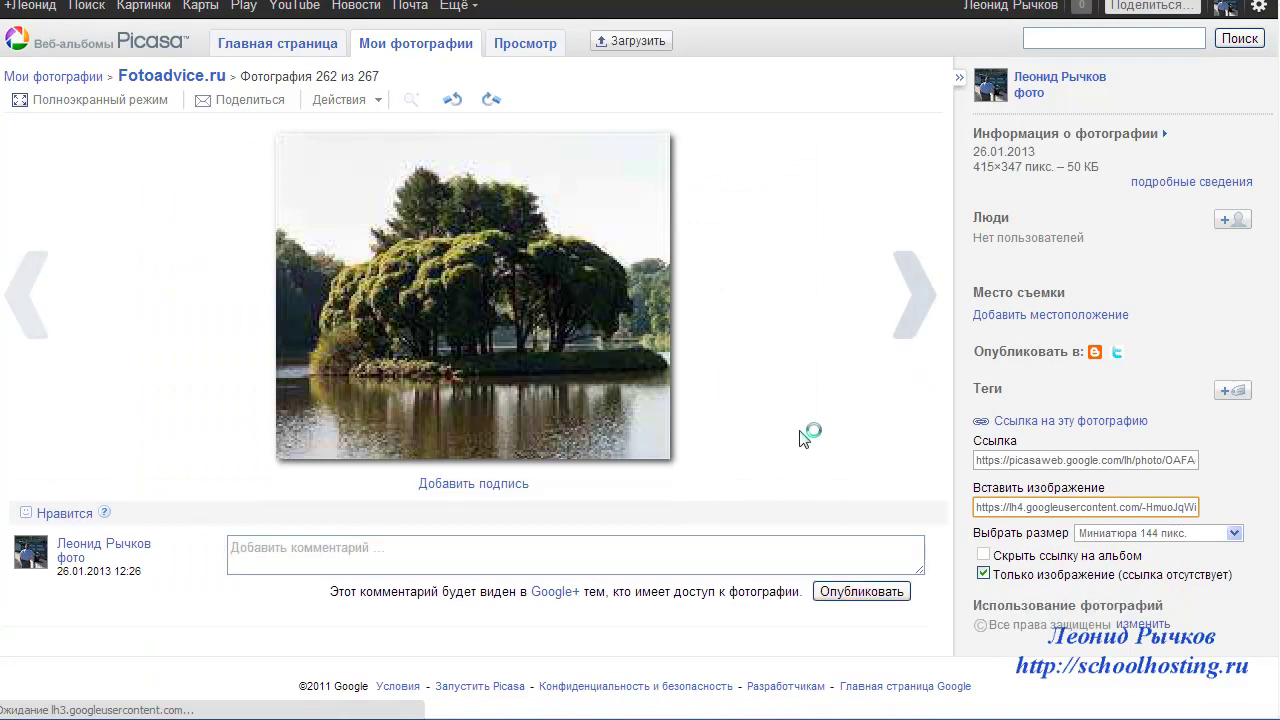
{"action": "left_click", "coordinate": [1182, 534]}
{"action": "left_click", "coordinate": [1178, 577]}
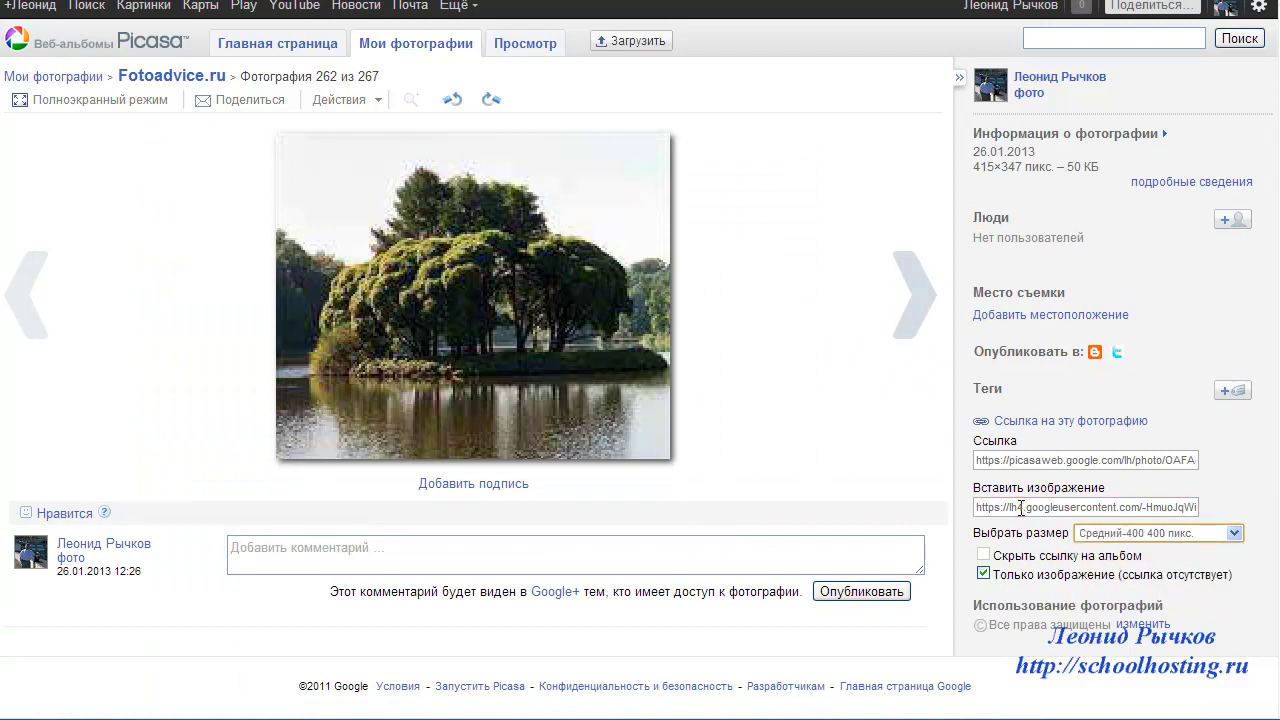
{"action": "left_click", "coordinate": [1020, 507]}
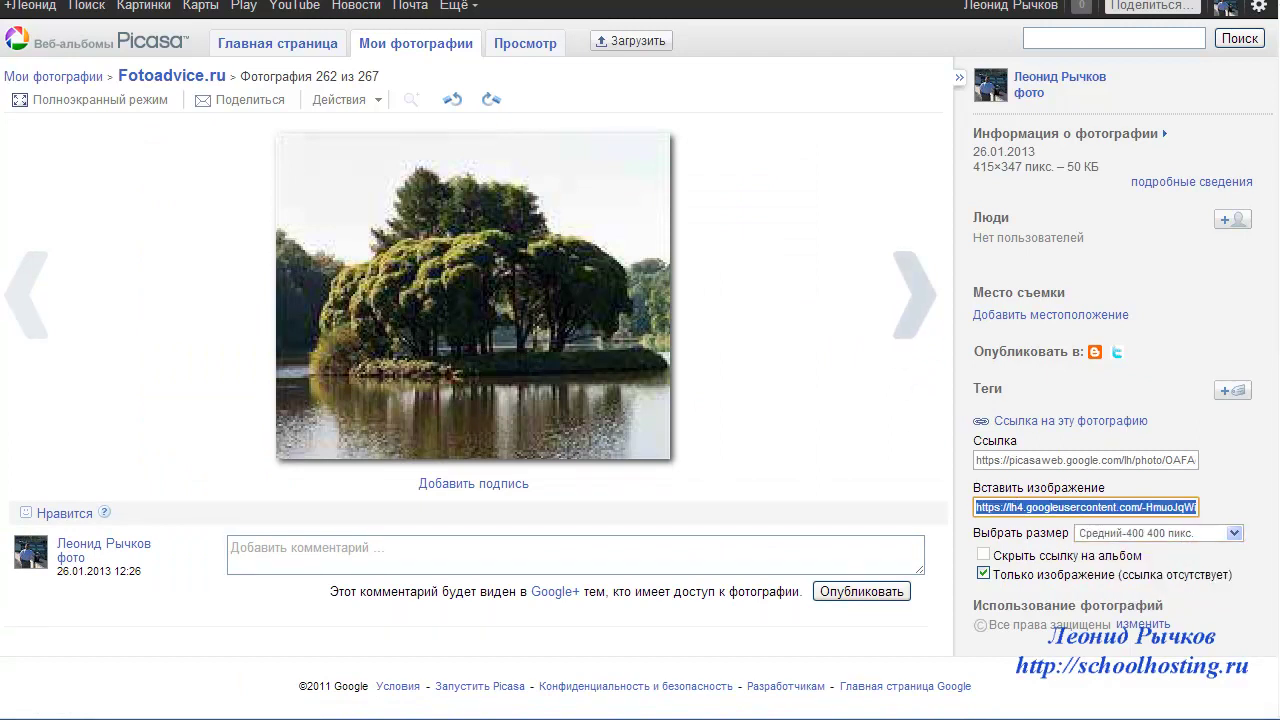
{"action": "key", "text": "alt+Tab"}
- Open image insertion over «фото 002» in the article, paste the copied link and enter the description «законы воздушной перспективы»
{"action": "left_click_drag", "start_coordinate": [430, 360], "coordinate": [495, 361]}
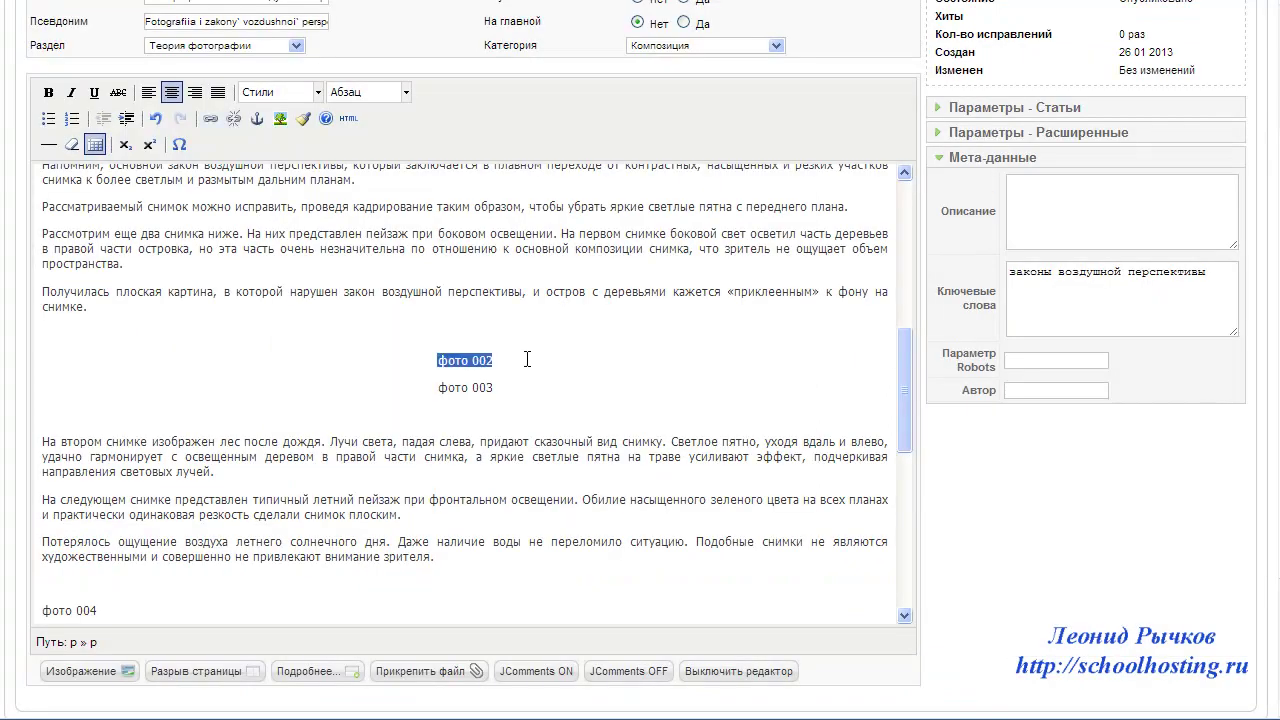
{"action": "left_click", "coordinate": [280, 118]}
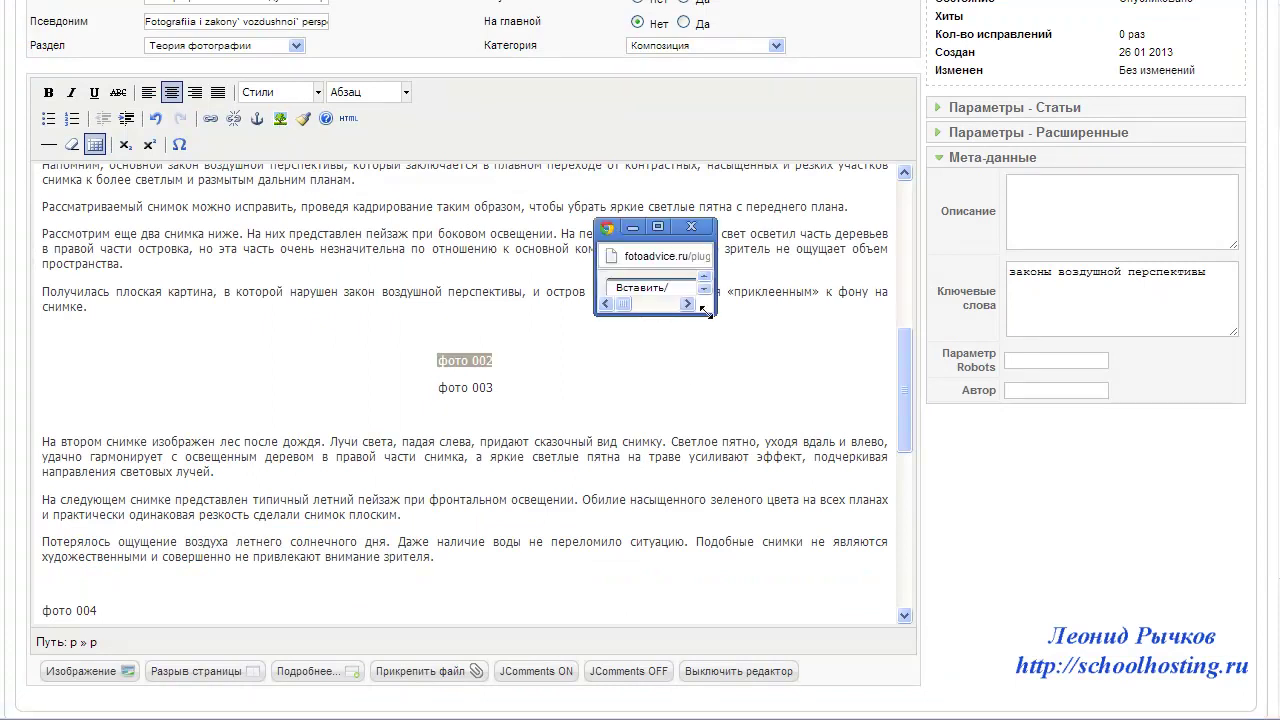
{"action": "key", "text": "ctrl+v"}
{"action": "key", "text": "Tab"}
{"action": "left_click_drag", "start_coordinate": [838, 236], "coordinate": [475, 161]}
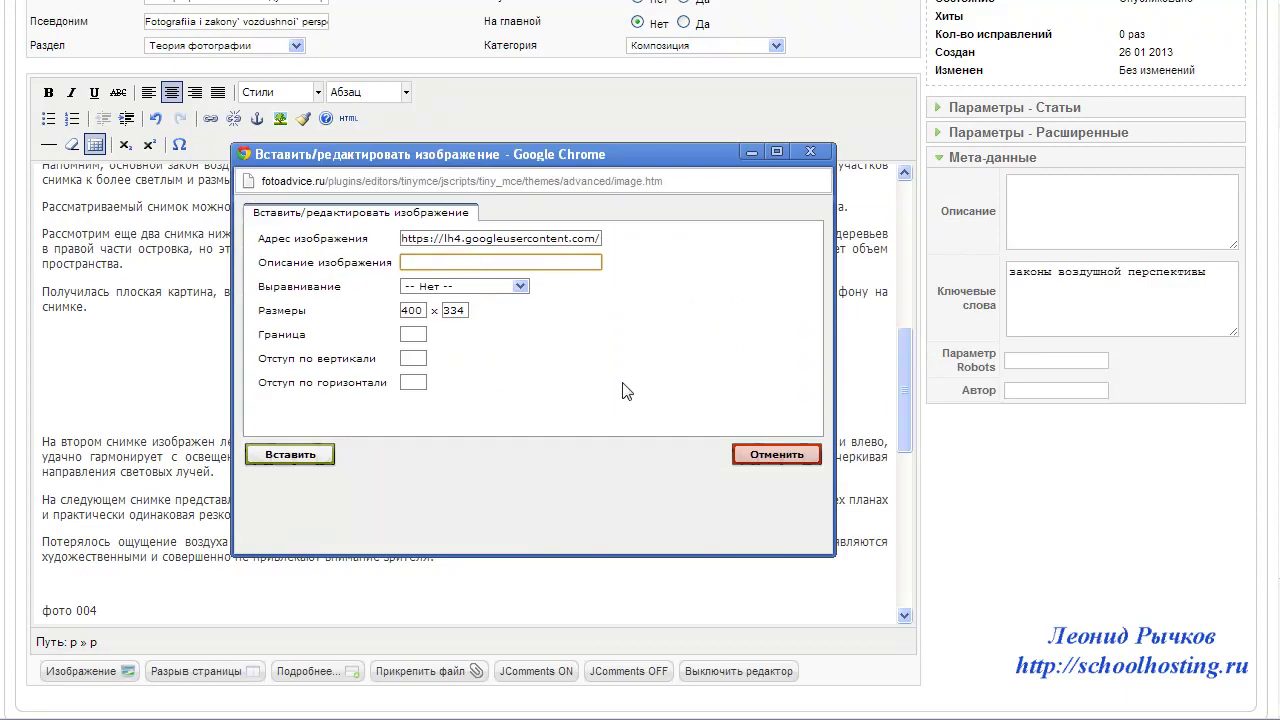
{"action": "type", "text": "законы воздушной перспективы"}
- Align the second image «По центру», set its vertical and horizontal spacing to 10, and insert it
{"action": "left_click", "coordinate": [520, 286]}
{"action": "left_click", "coordinate": [496, 338]}
{"action": "key", "text": "Tab"}
{"action": "key", "text": "Tab"}
{"action": "key", "text": "Tab"}
{"action": "key", "text": "Tab"}
{"action": "type", "text": "10"}
{"action": "key", "text": "Tab"}
{"action": "type", "text": "10"}
{"action": "left_click", "coordinate": [305, 454]}
{"action": "scroll", "coordinate": [749, 289], "scroll_direction": "down", "scroll_amount": 5}
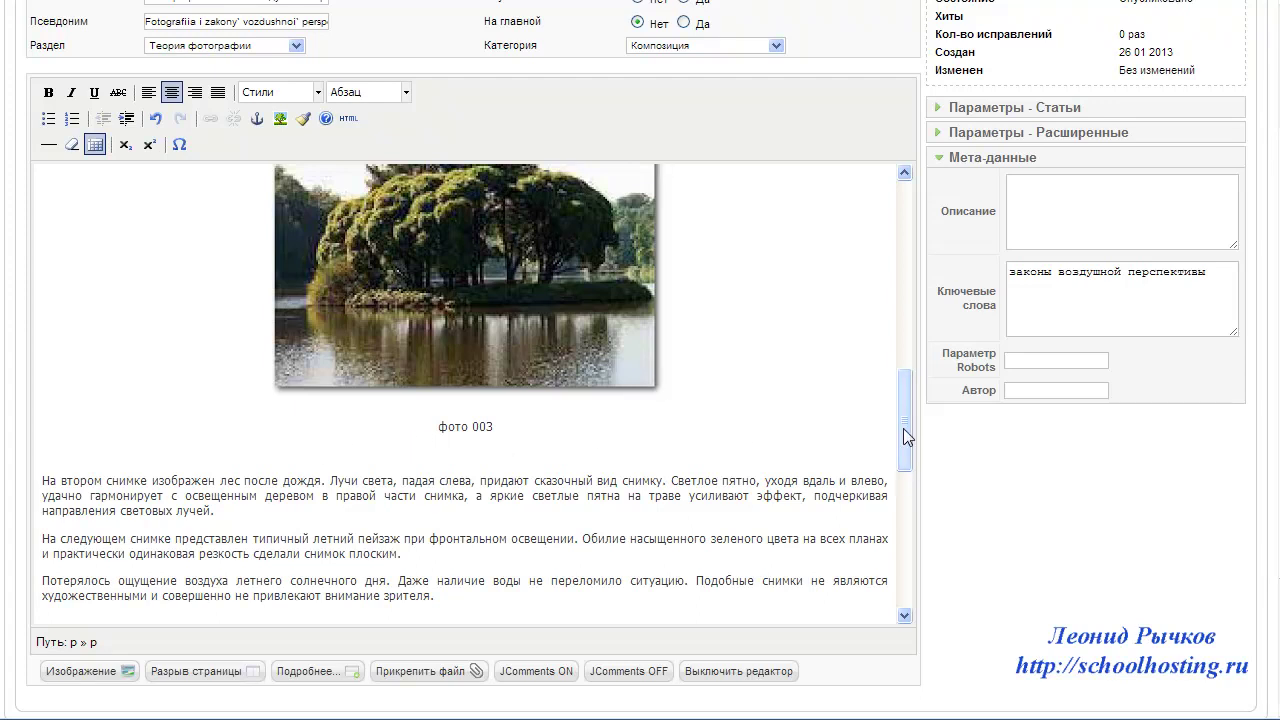
- Look over the article's layout around the inserted photos and back at its opening section
{"action": "mouse_move", "coordinate": [903, 426]}
{"action": "left_mouse_down"}
{"action": "mouse_move", "coordinate": [905, 449]}
{"action": "mouse_move", "coordinate": [906, 428]}
{"action": "left_mouse_up"}
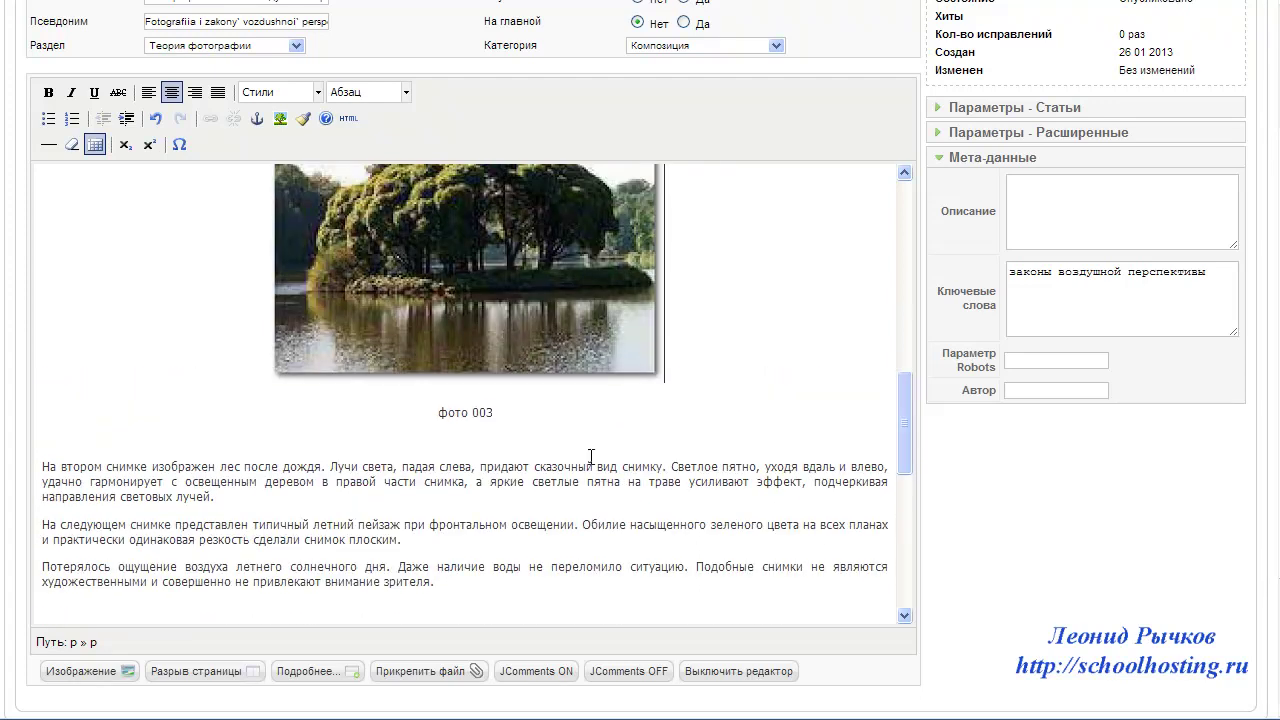
{"action": "scroll", "coordinate": [665, 310], "scroll_direction": "up", "scroll_amount": 3}
{"action": "scroll", "coordinate": [665, 320], "scroll_direction": "down", "scroll_amount": 4}
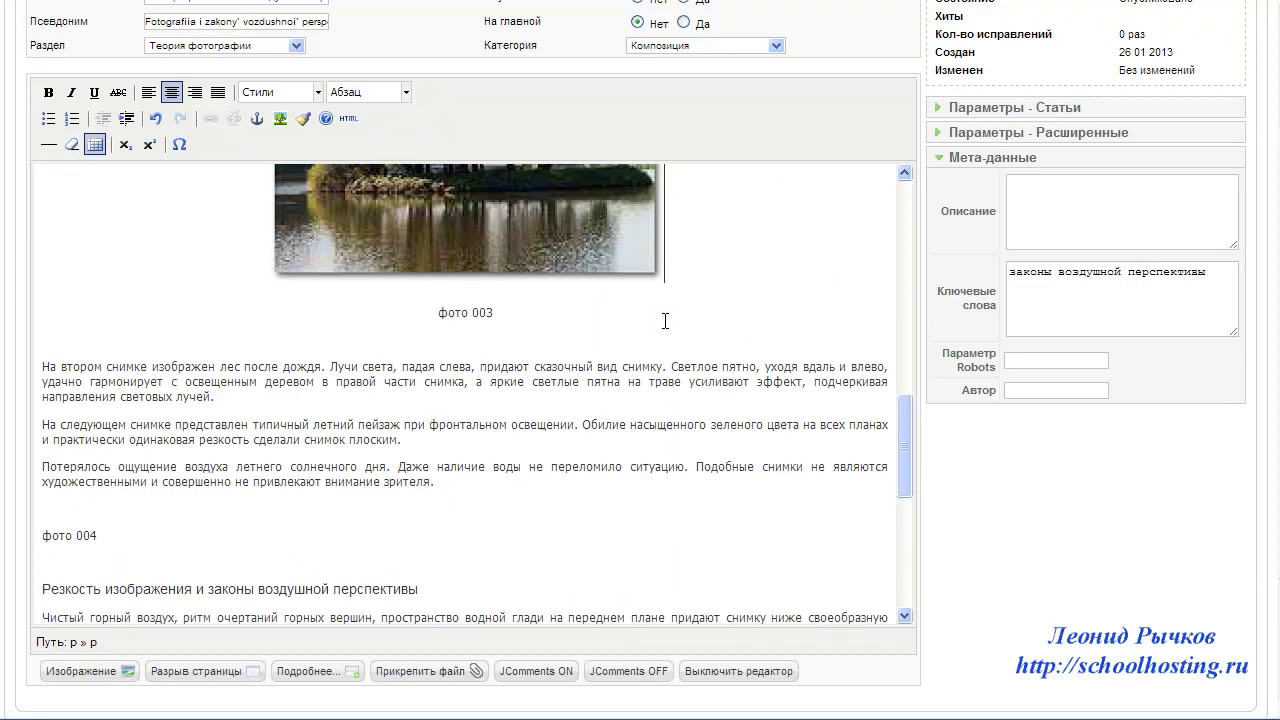
{"action": "left_click_drag", "start_coordinate": [439, 320], "coordinate": [700, 324]}
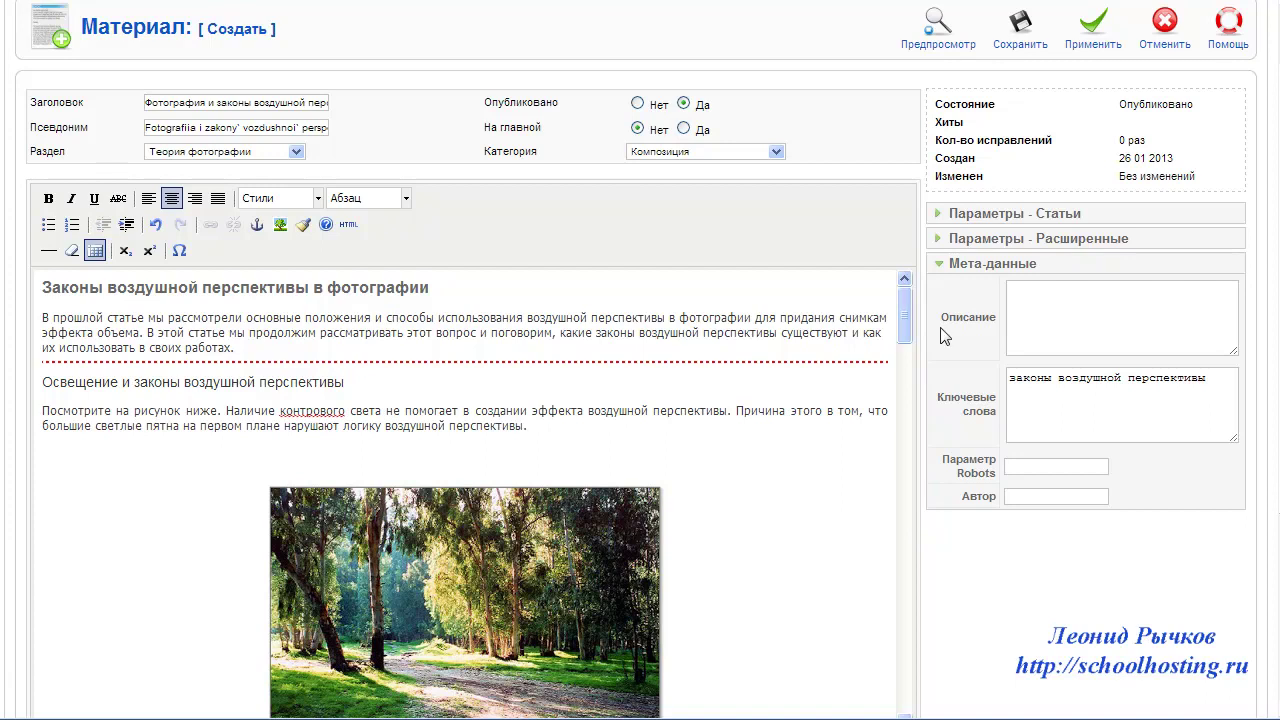
{"action": "scroll", "coordinate": [899, 331], "scroll_direction": "down", "scroll_amount": 1}
{"action": "scroll", "coordinate": [908, 232], "scroll_direction": "down", "scroll_amount": 1}
{"action": "left_click_drag", "start_coordinate": [908, 228], "coordinate": [935, 213]}
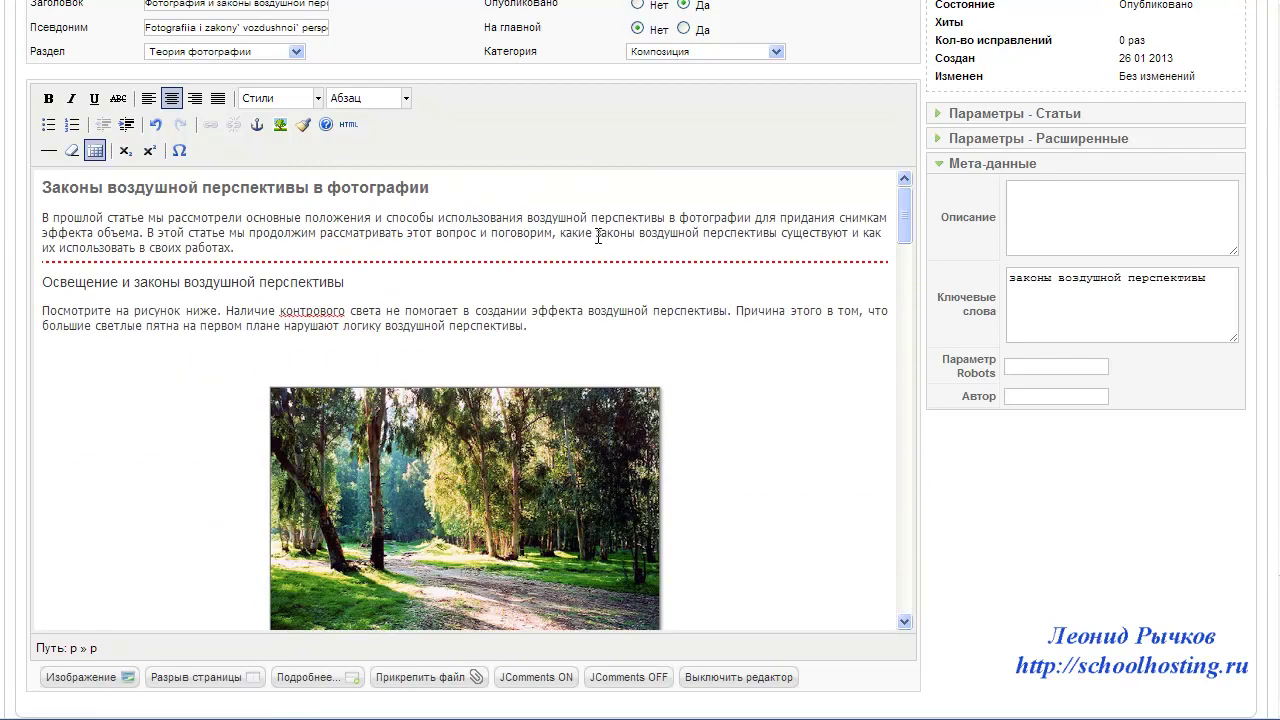
- Make the phrase «законы воздушной перспективы» bold in the article's introductory paragraph
{"action": "left_click_drag", "start_coordinate": [594, 234], "coordinate": [777, 233]}
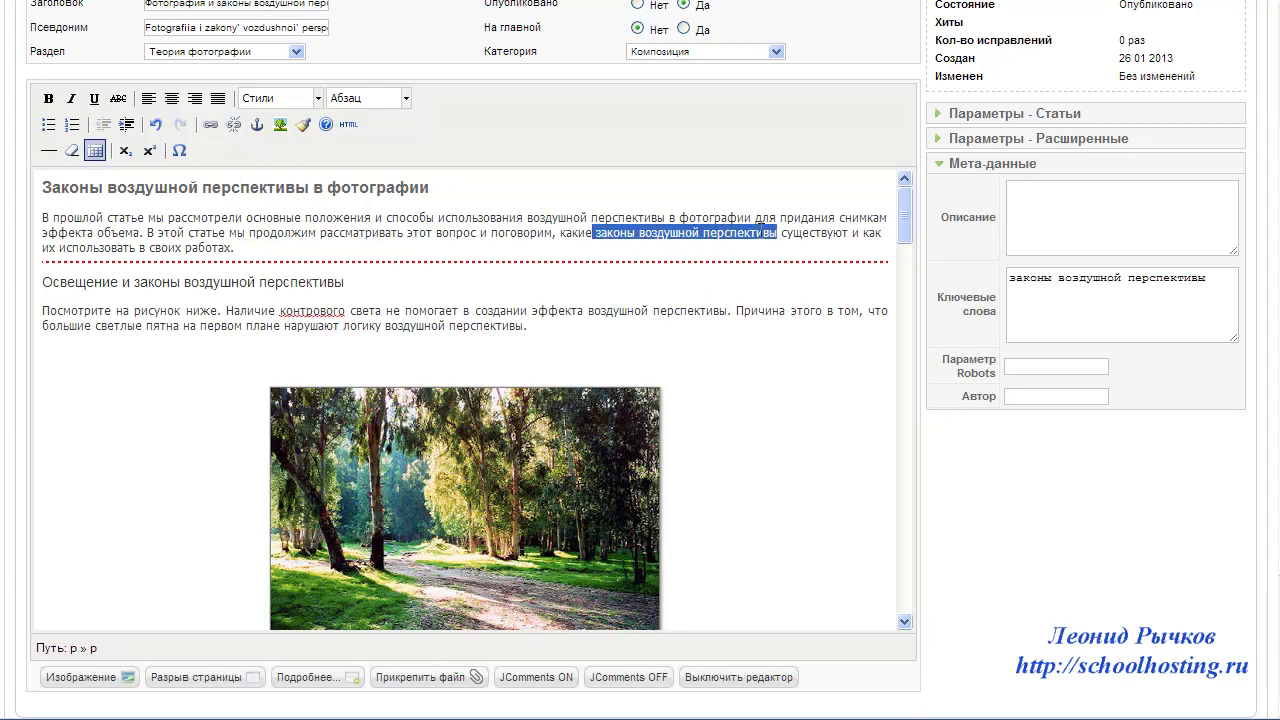
{"action": "left_click", "coordinate": [48, 98]}
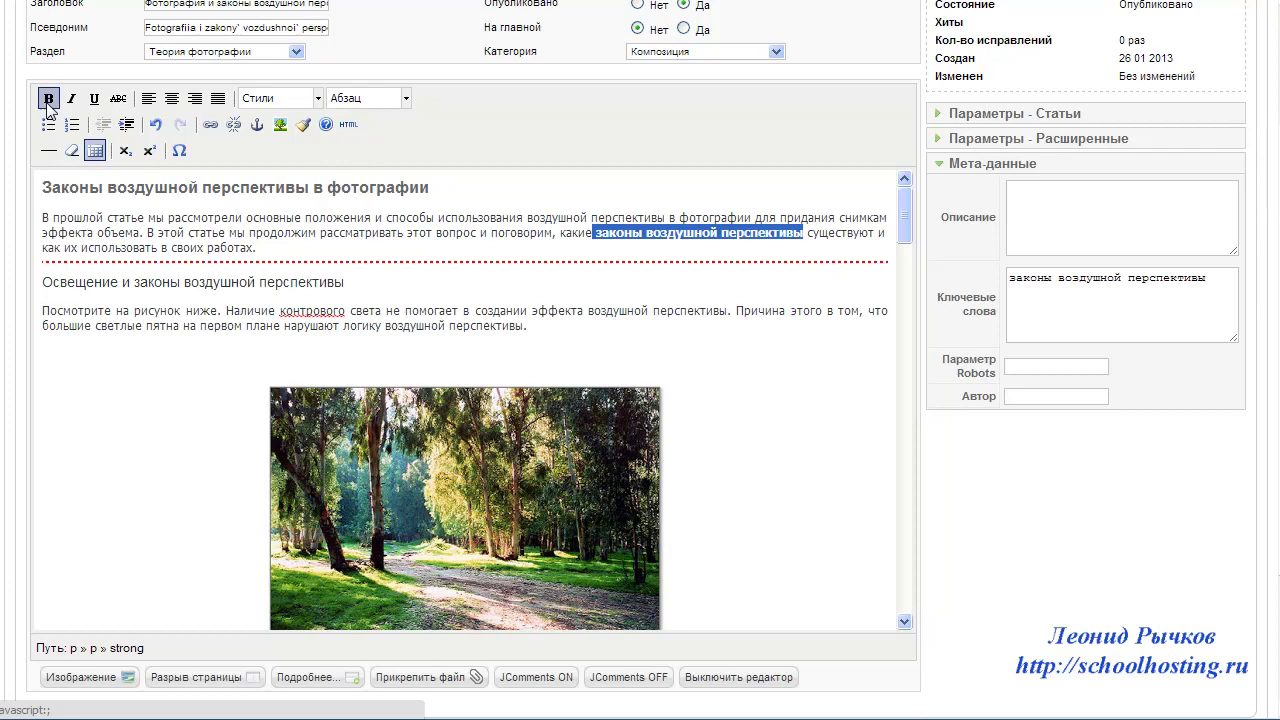
{"action": "left_click", "coordinate": [333, 326]}
- Fill in the article's meta description with the text beginning «Законы воздушной перспективы играют ключевую роль в придании художественности снимку»
{"action": "left_click", "coordinate": [1137, 206]}
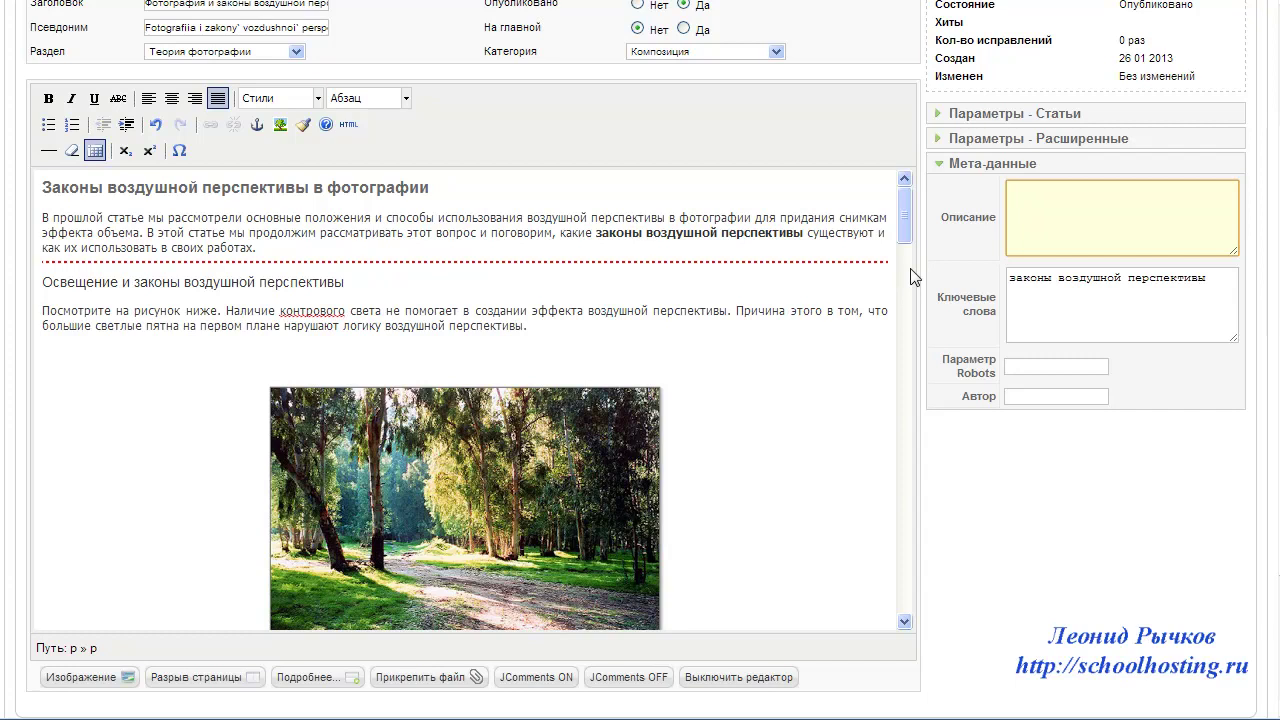
{"action": "type", "text": "Законы воздушной перспективы играют ключевую роль в придании художественности снимку. Начинающие фотографы порой просто их игнорируют, что приводит к получению \"плоских\", не выразительных снимков. В статье рассмотрены основные ошибки при создании композиций снимков."}
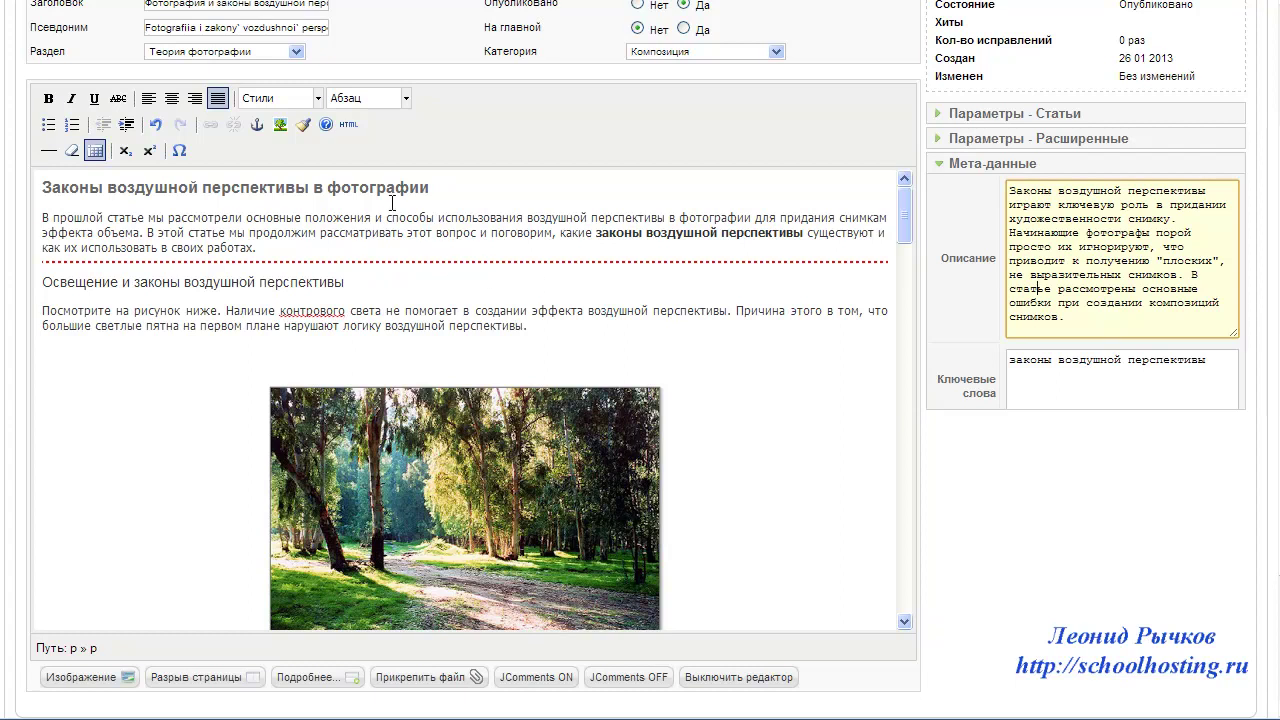
- Open the article's HTML source and delete the stray opening <p> tag and its line before the h1 heading
{"action": "left_click", "coordinate": [45, 187]}
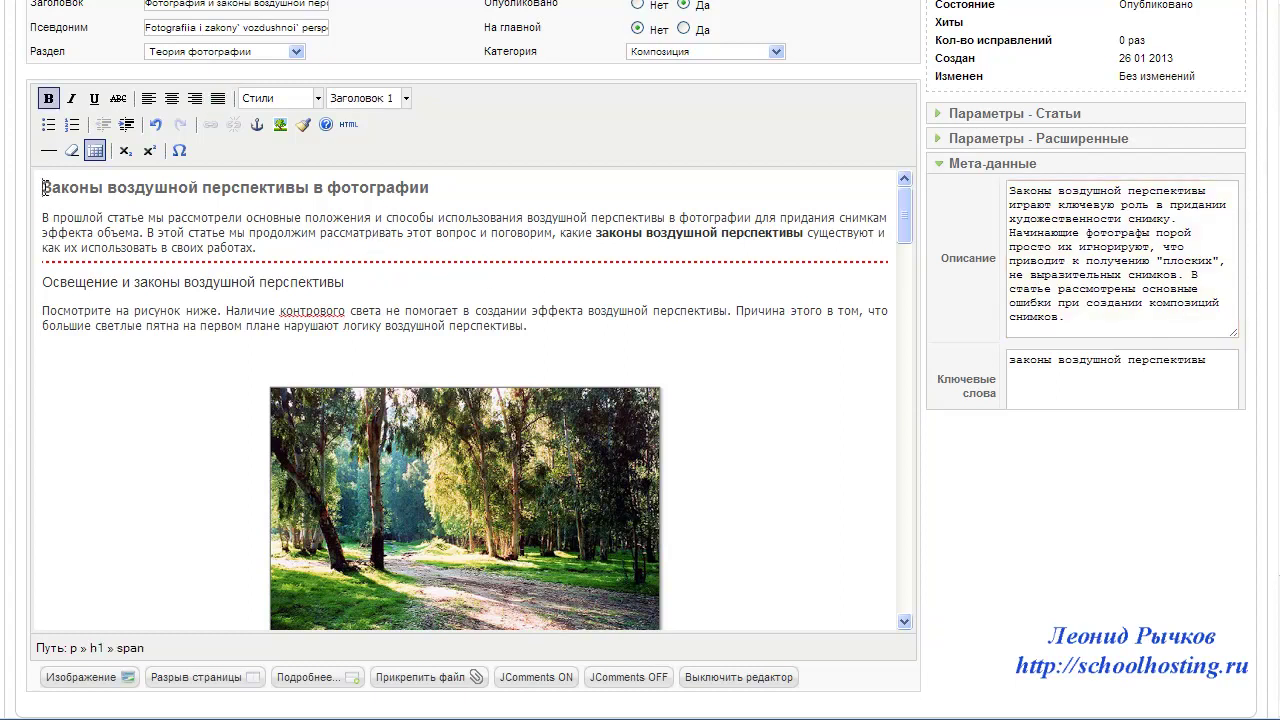
{"action": "left_click", "coordinate": [348, 124]}
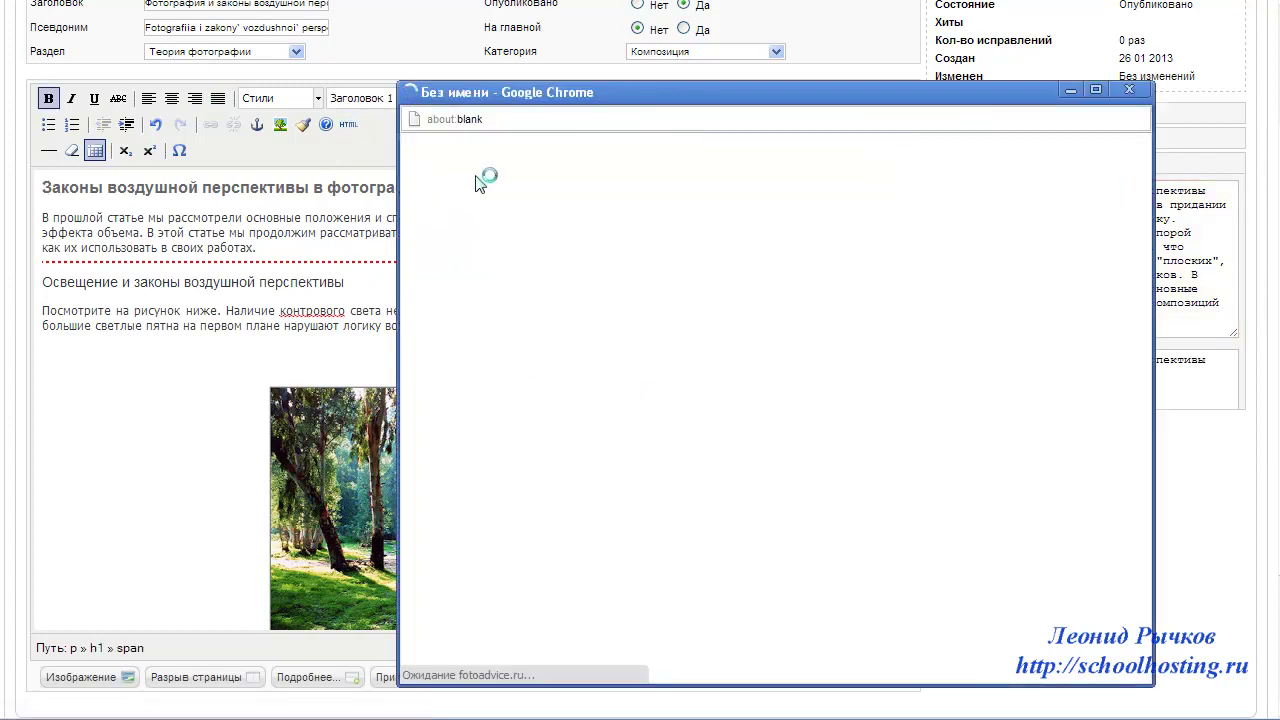
{"action": "left_click_drag", "start_coordinate": [561, 97], "coordinate": [456, 70]}
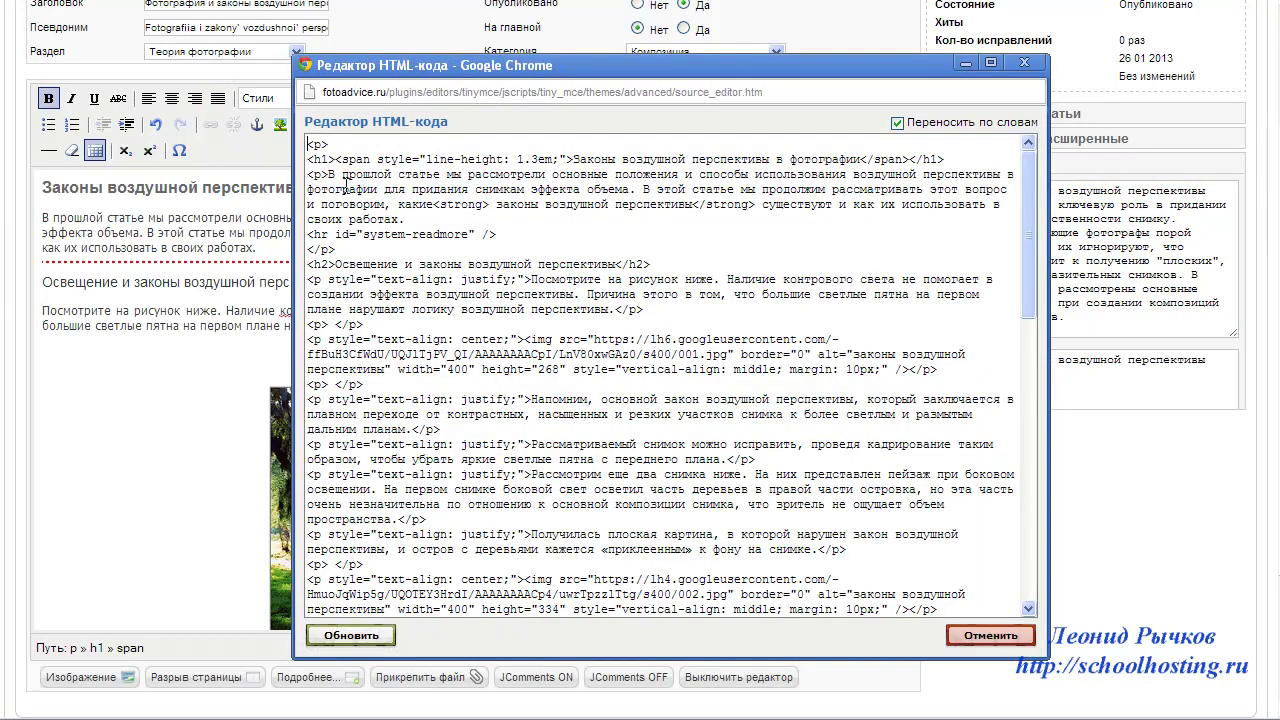
{"action": "key", "text": "BackSpace"}
{"action": "key", "text": "BackSpace"}
{"action": "key", "text": "BackSpace"}
{"action": "key", "text": "Delete"}
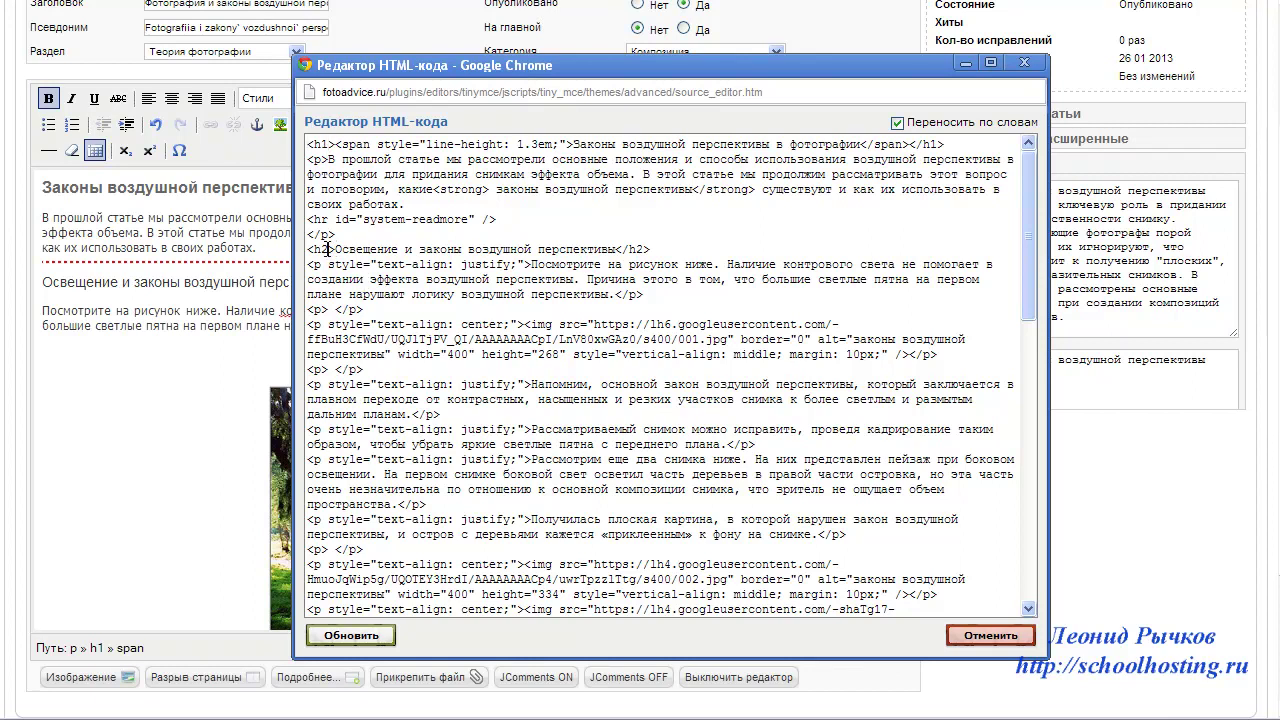
- Search the source for «h2» and delete the empty paragraph before image 005.jpg under «Резкость изображения и законы воздушной перспективы»
{"action": "key", "text": "ctrl+f"}
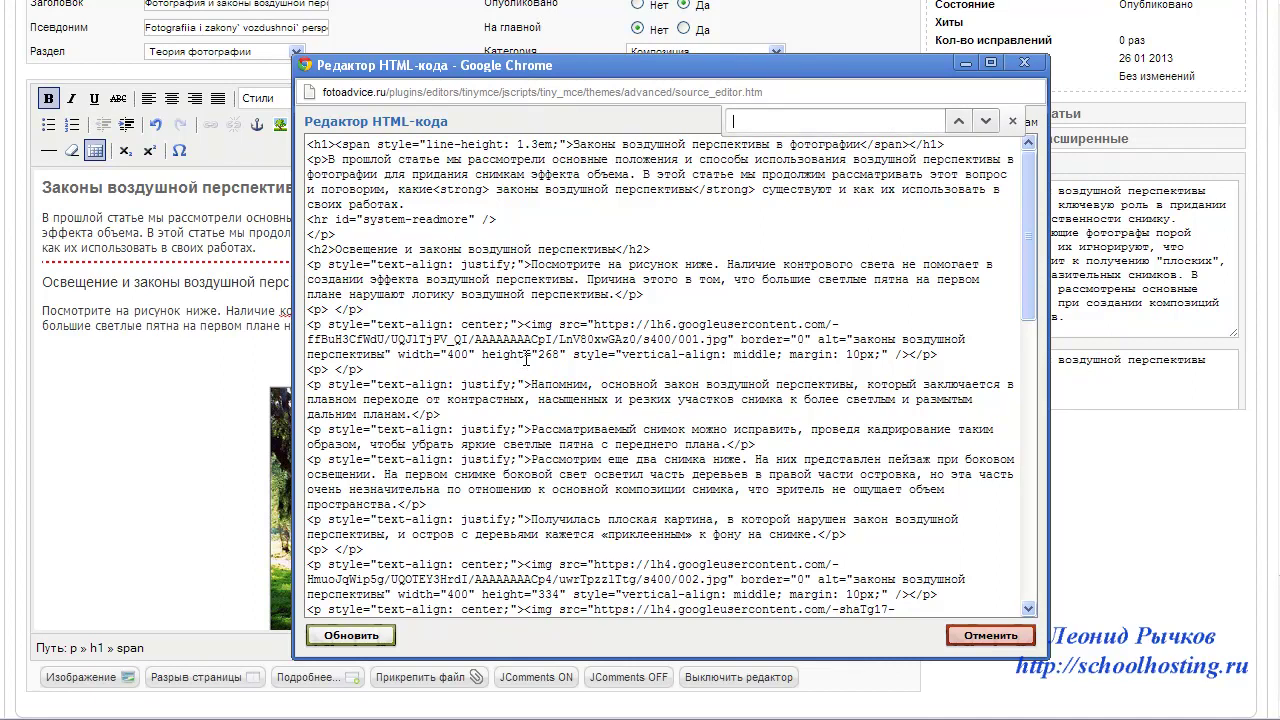
{"action": "type", "text": "h2"}
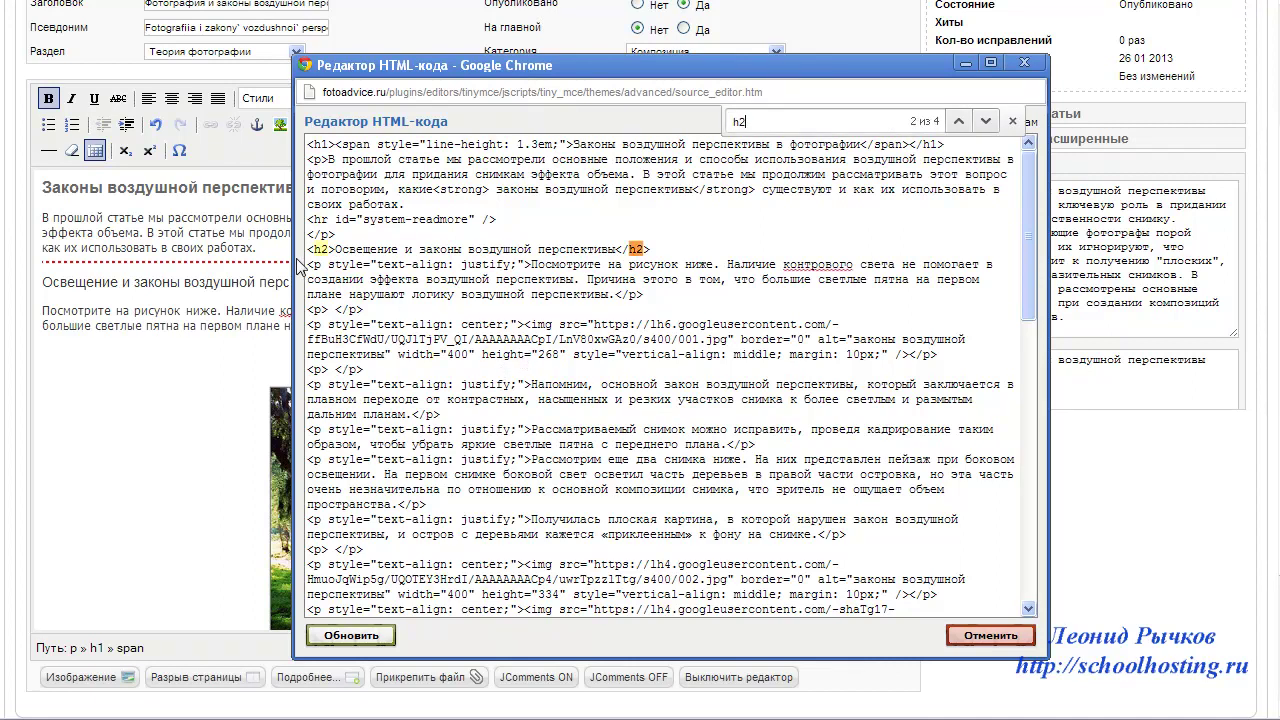
{"action": "left_click_drag", "start_coordinate": [307, 250], "coordinate": [334, 250]}
{"action": "left_click", "coordinate": [984, 121]}
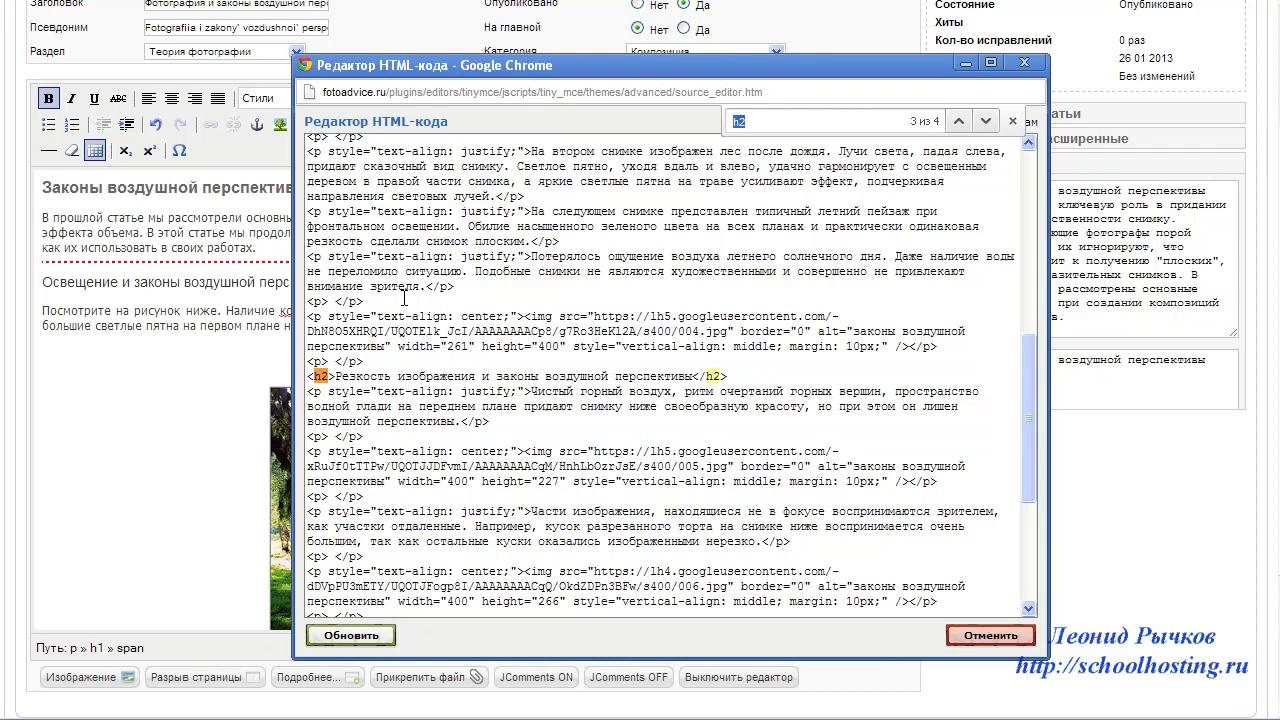
{"action": "left_click", "coordinate": [986, 121]}
{"action": "left_click_drag", "start_coordinate": [386, 424], "coordinate": [306, 437]}
{"action": "key", "text": "BackSpace"}
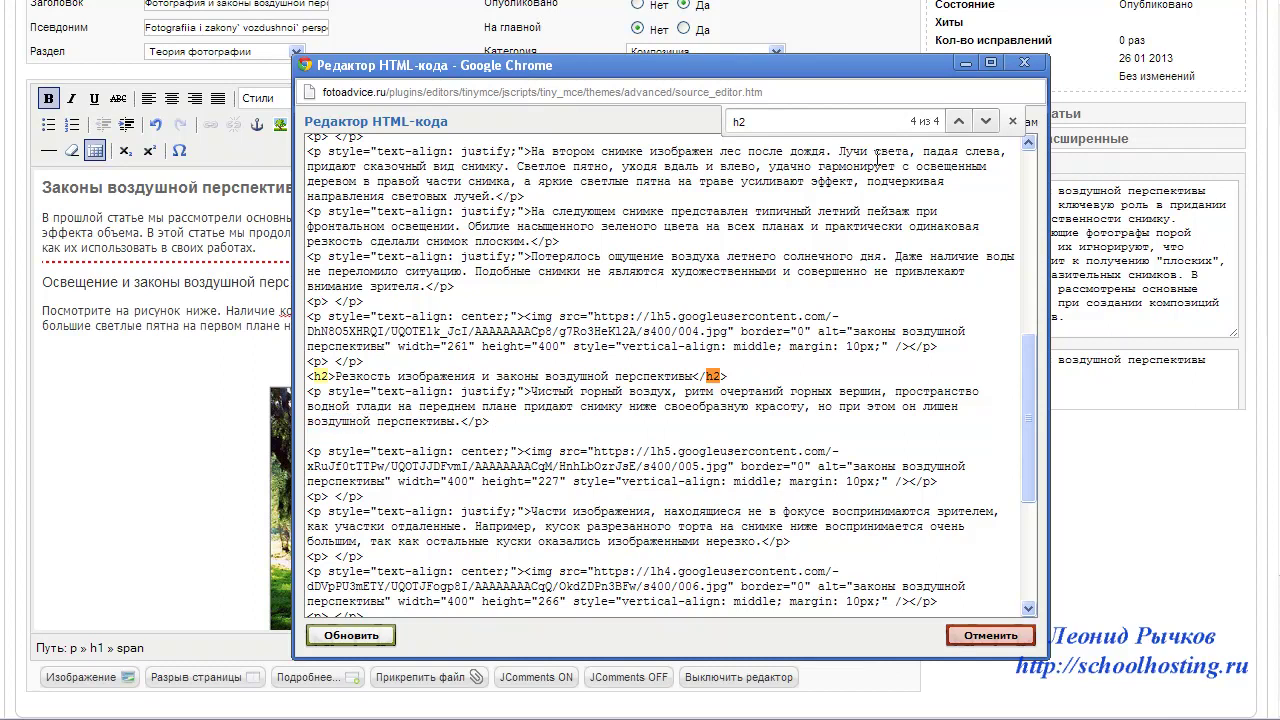
- Recheck the h2 headings and the rest of the source code, and update the article with the HTML edits
{"action": "left_click", "coordinate": [986, 121]}
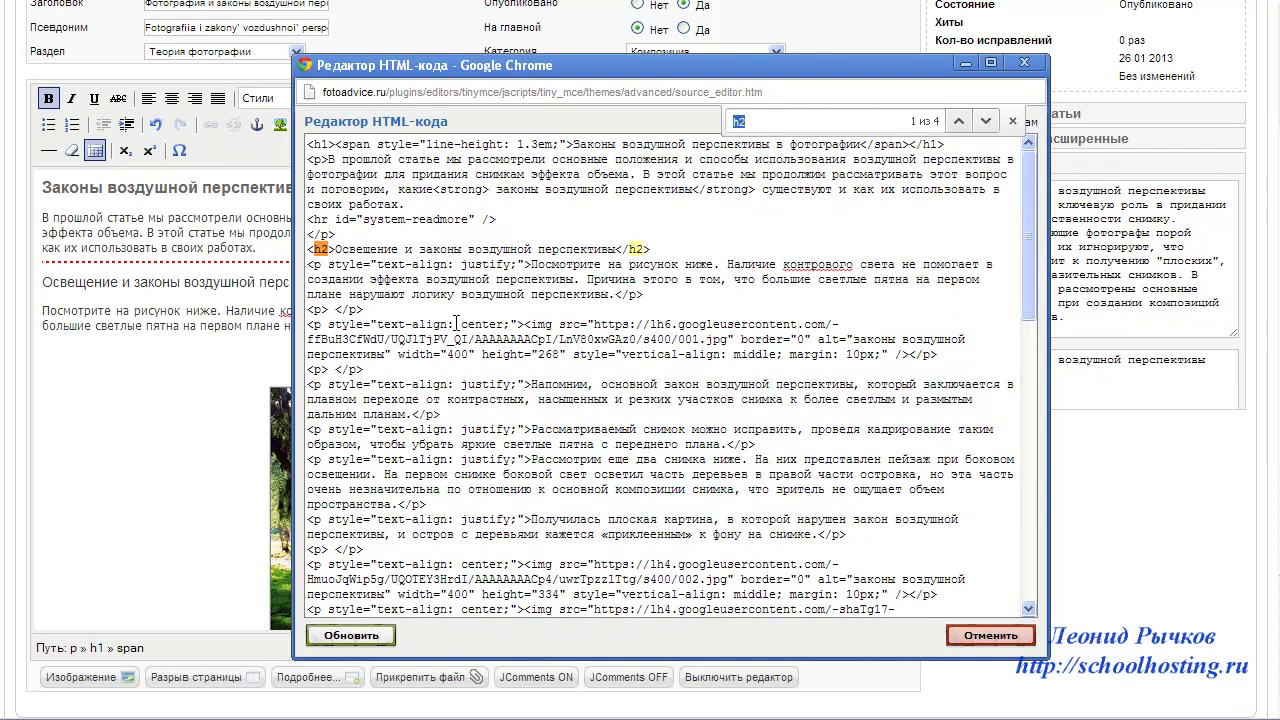
{"action": "left_click", "coordinate": [986, 121]}
{"action": "left_click", "coordinate": [986, 121]}
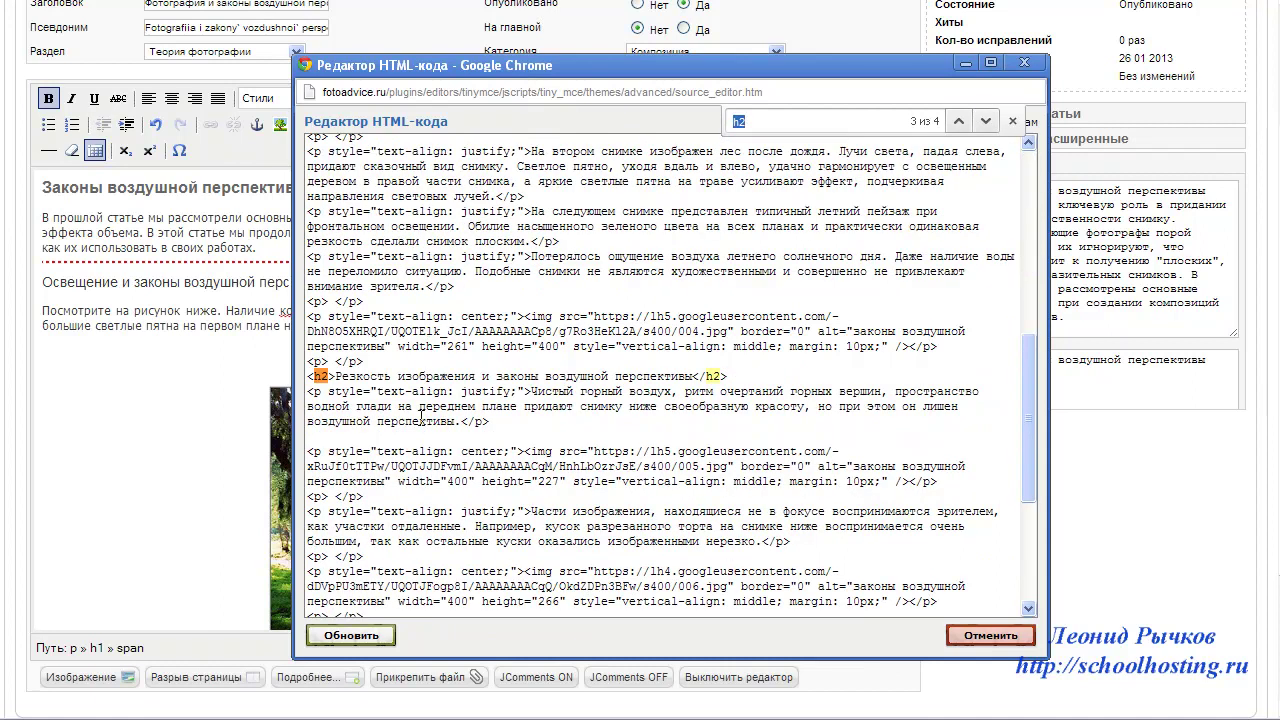
{"action": "scroll", "coordinate": [403, 428], "scroll_direction": "down", "scroll_amount": 2}
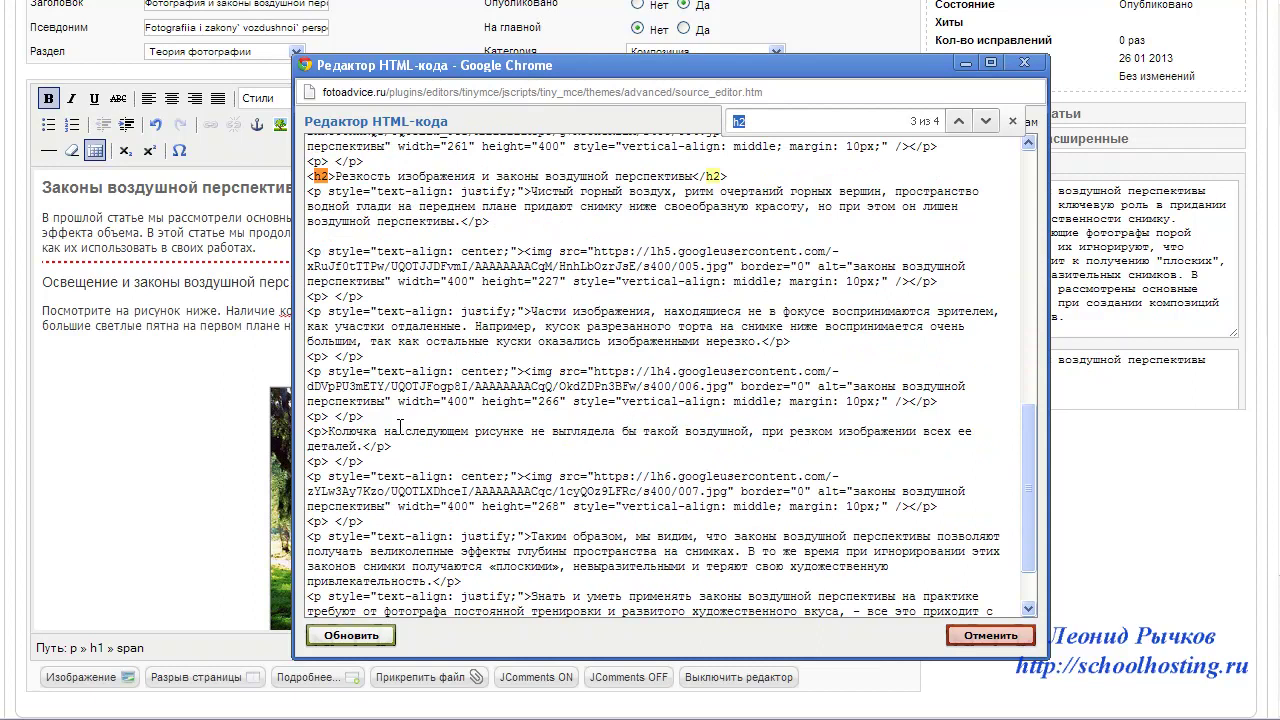
{"action": "scroll", "coordinate": [400, 427], "scroll_direction": "down", "scroll_amount": 1}
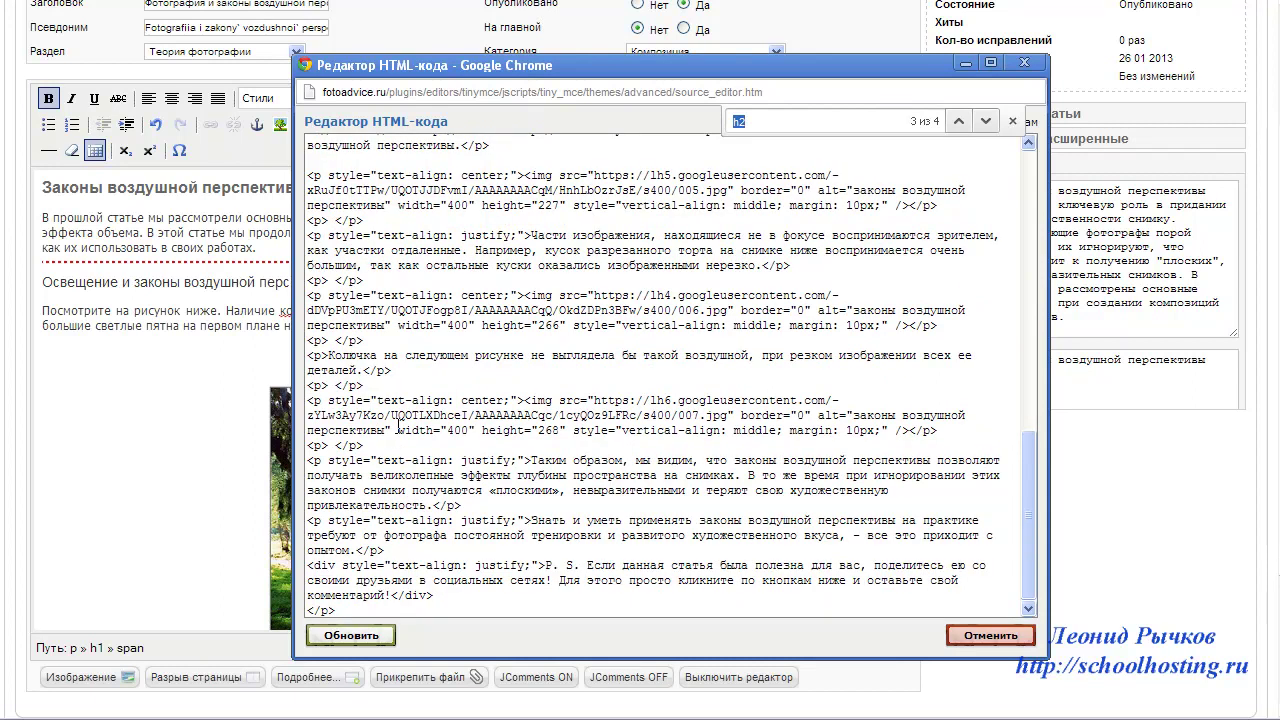
{"action": "left_click", "coordinate": [350, 635]}
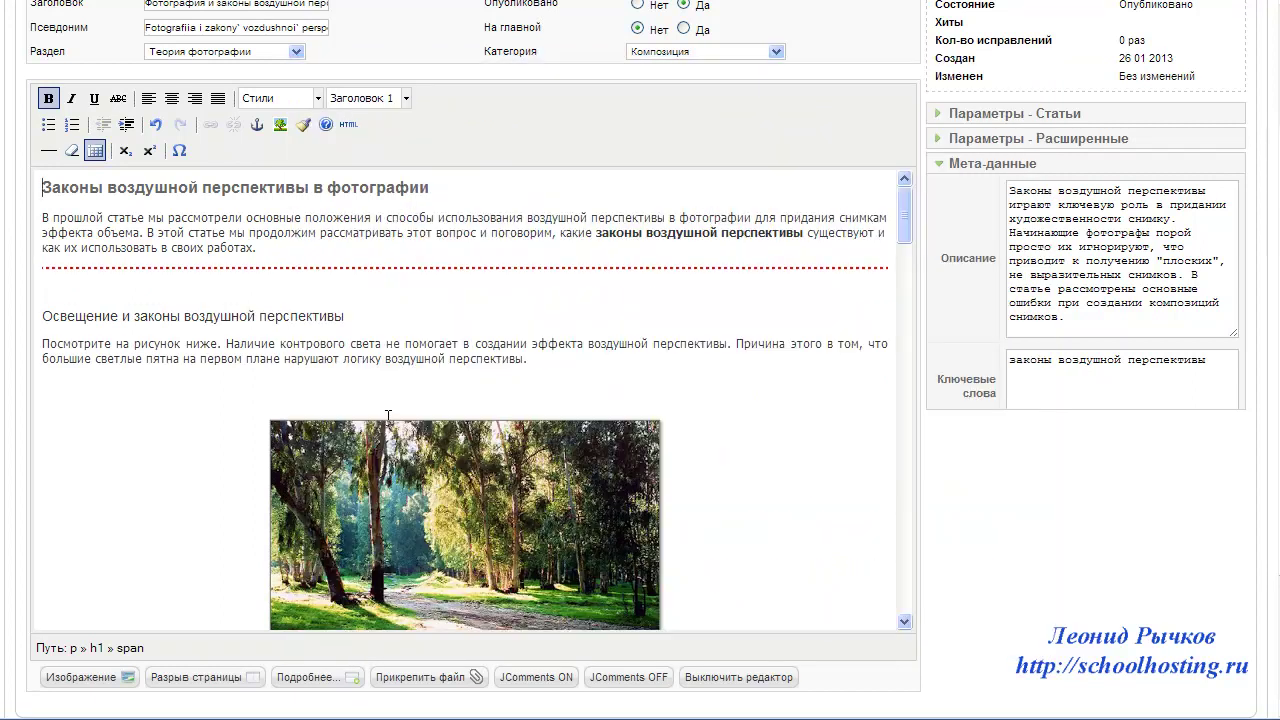
- Justify the introductory paragraph that begins «В прошлой статье мы рассмотрели»
{"action": "left_click", "coordinate": [374, 233]}
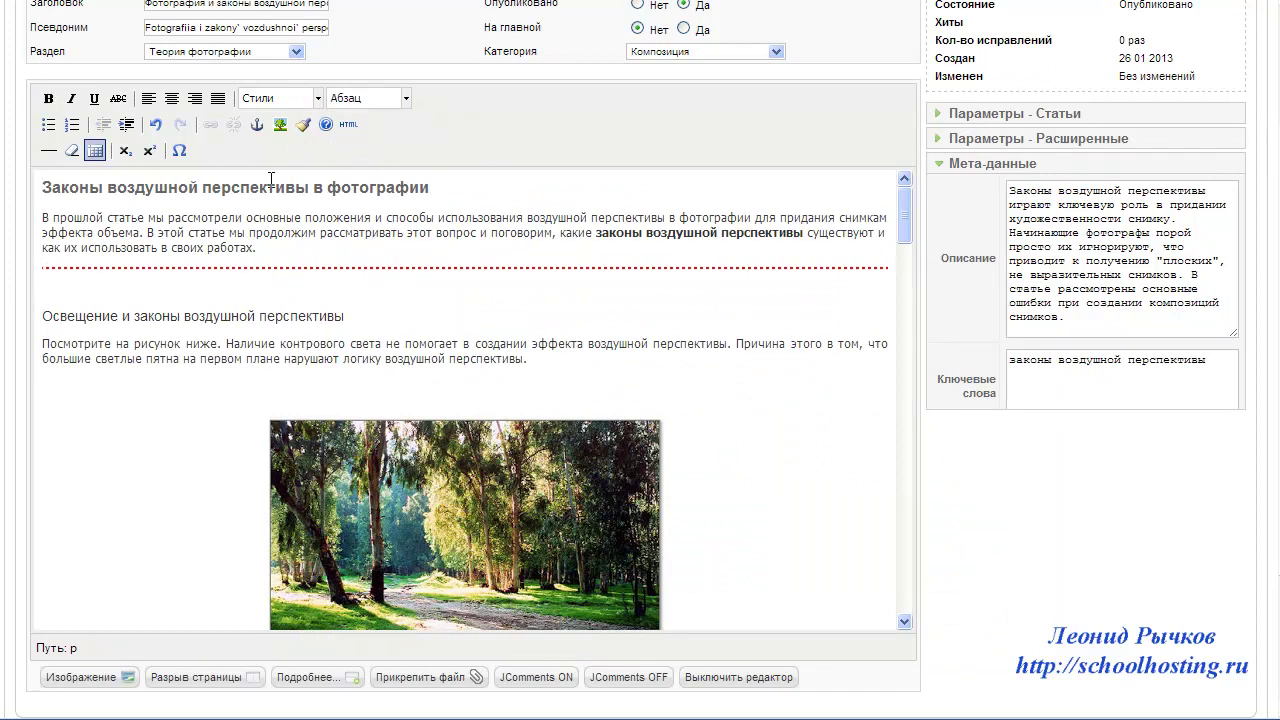
{"action": "left_click", "coordinate": [219, 99]}
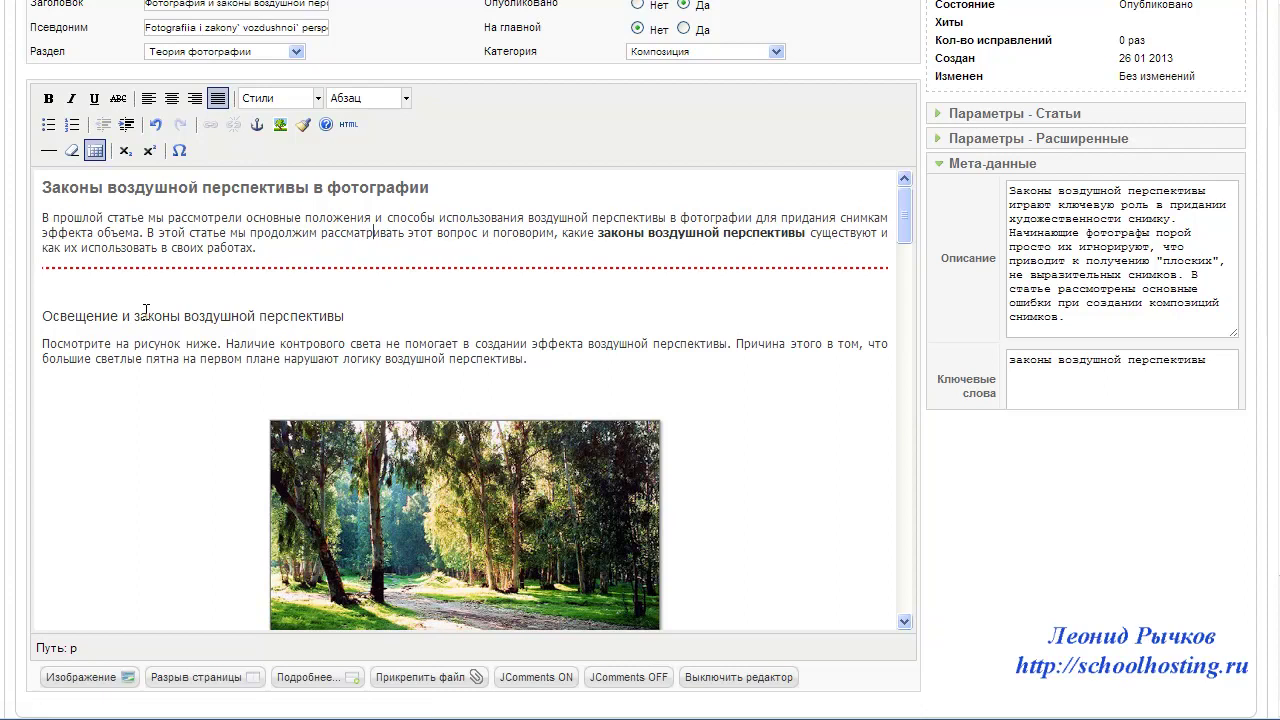
- Delete the blank line below the closing P. S. and save the article while keeping it open for editing
{"action": "scroll", "coordinate": [146, 311], "scroll_direction": "down", "scroll_amount": 5}
{"action": "scroll", "coordinate": [666, 366], "scroll_direction": "down", "scroll_amount": 8}
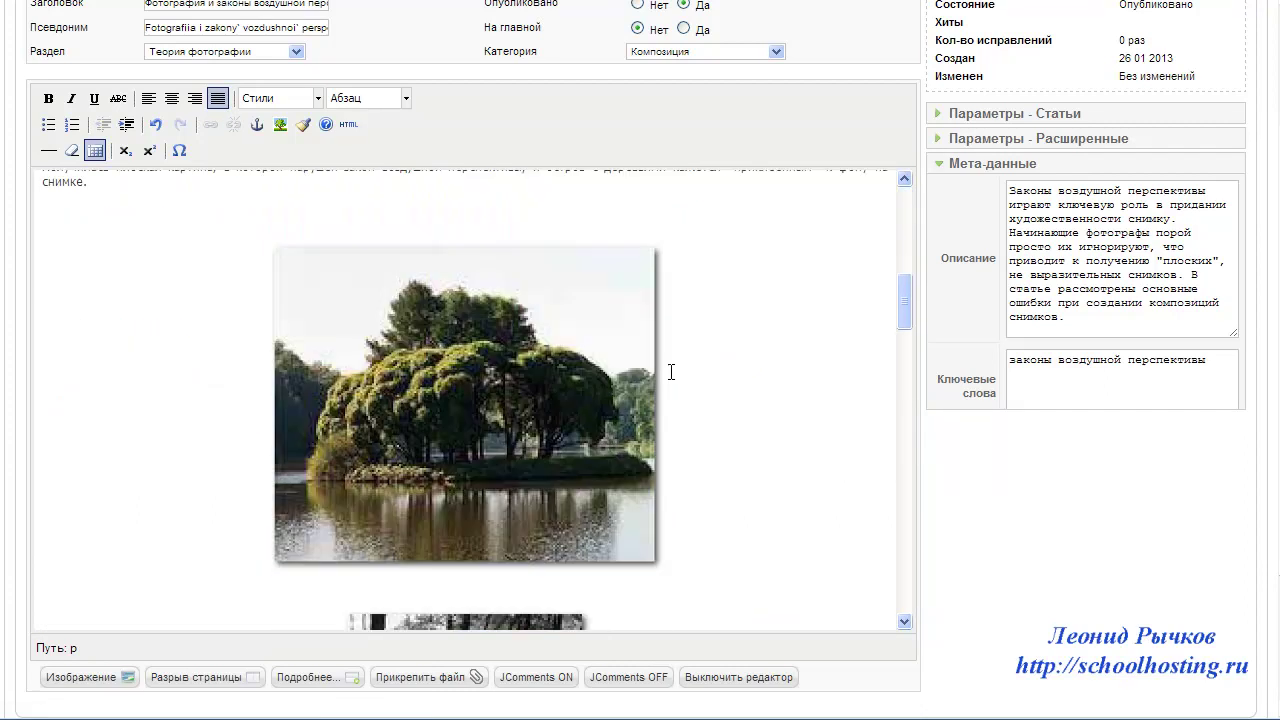
{"action": "scroll", "coordinate": [657, 357], "scroll_direction": "down", "scroll_amount": 8}
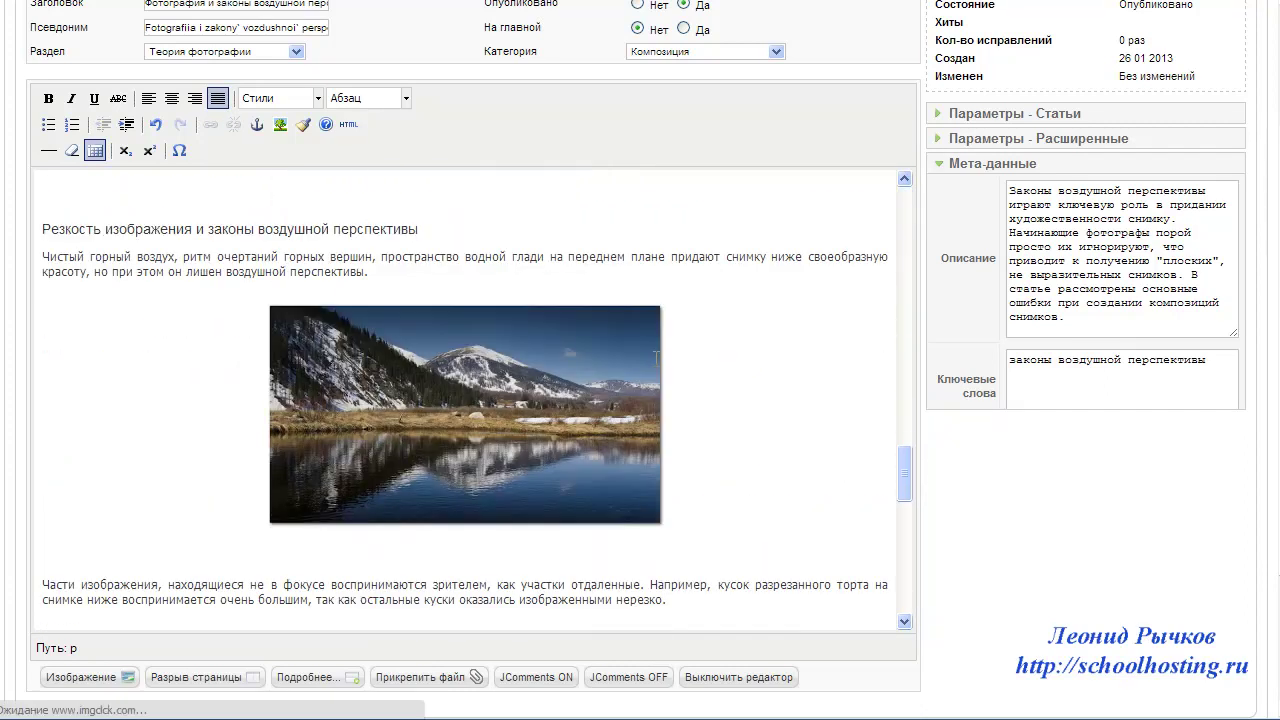
{"action": "scroll", "coordinate": [655, 360], "scroll_direction": "up", "scroll_amount": 2}
{"action": "scroll", "coordinate": [685, 358], "scroll_direction": "down", "scroll_amount": 12}
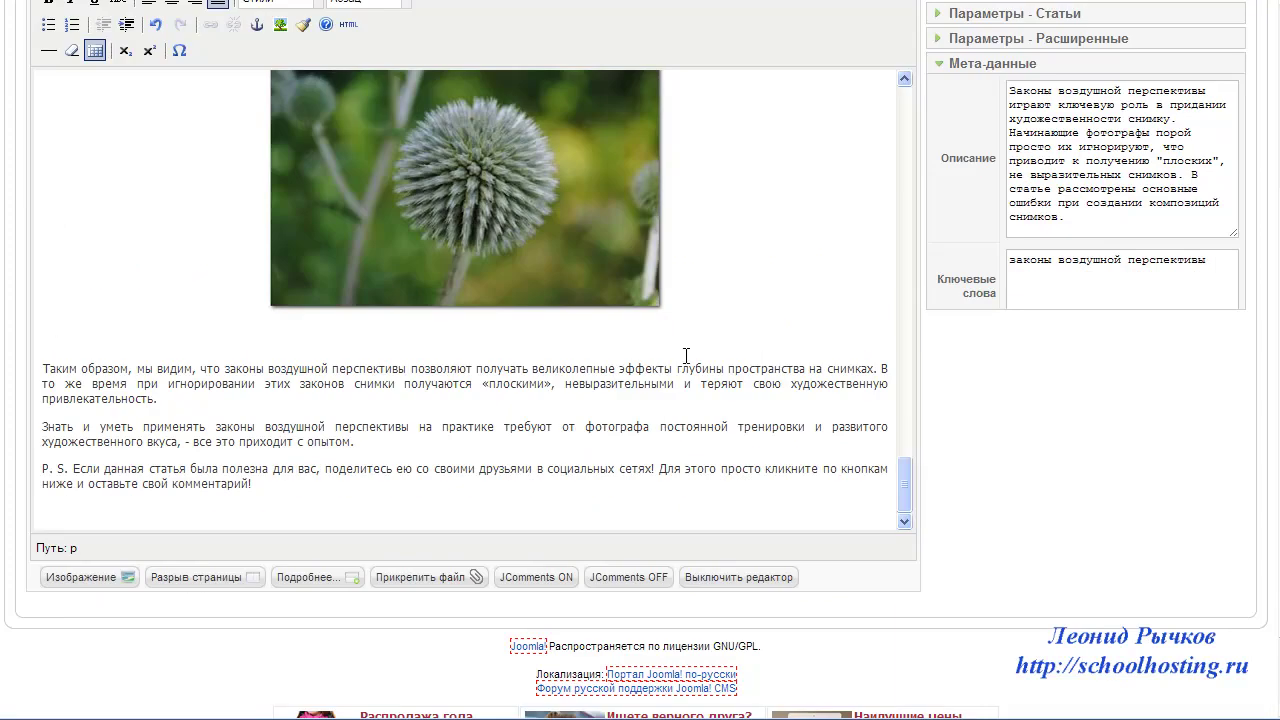
{"action": "left_click", "coordinate": [281, 500]}
{"action": "key", "text": "BackSpace"}
{"action": "scroll", "coordinate": [1043, 382], "scroll_direction": "up", "scroll_amount": 3}
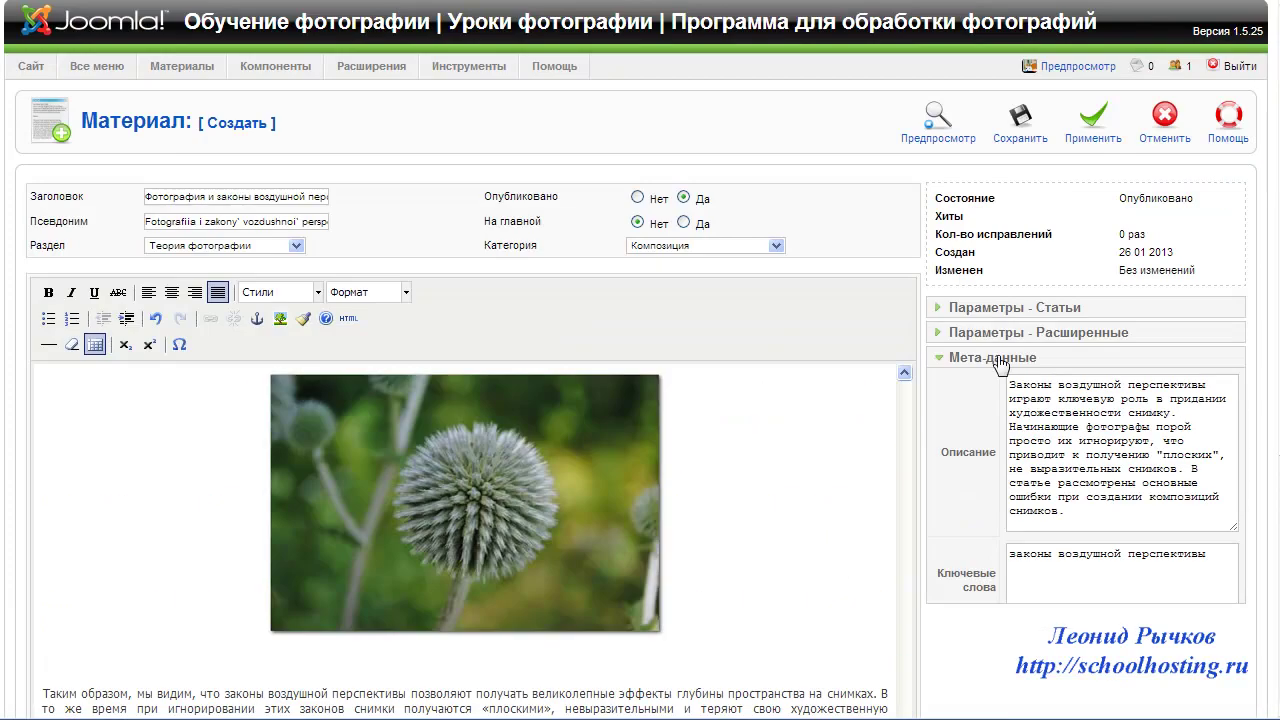
{"action": "left_click", "coordinate": [1090, 125]}
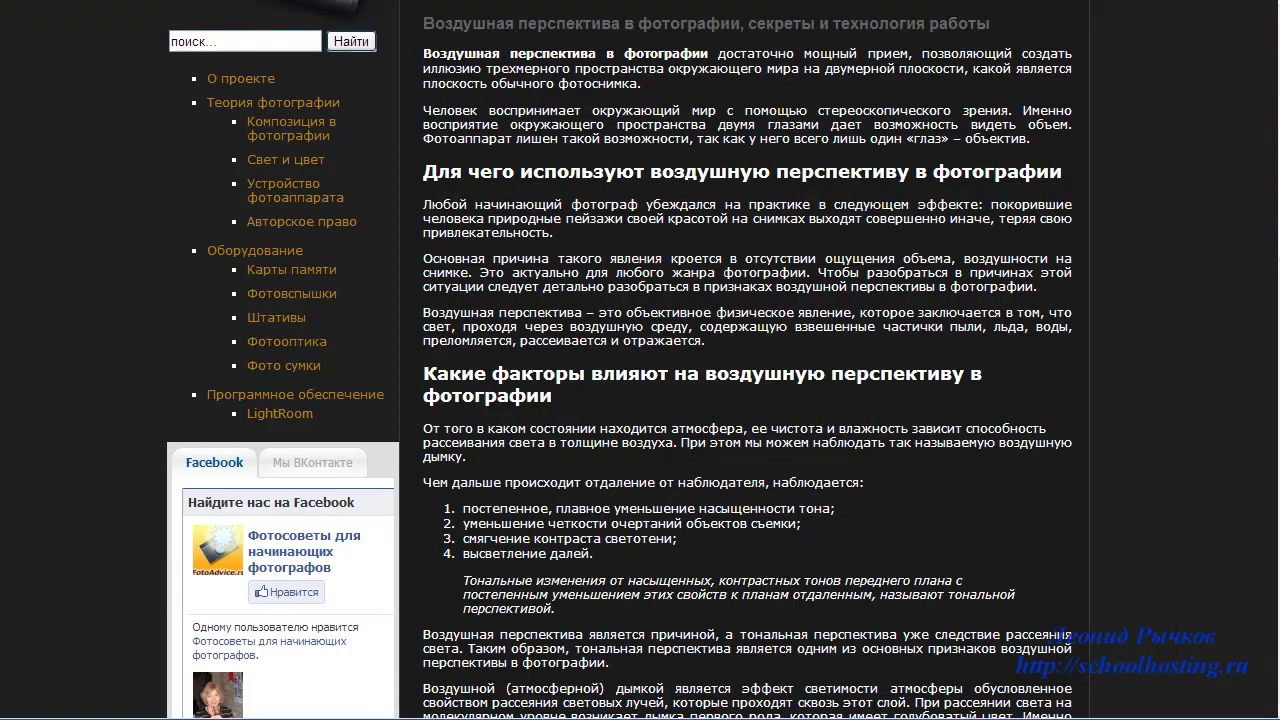
- Switch to the public site, go to «Композиция в фотографии» and open the article «Фотография и законы воздушной перспективы»
{"action": "left_click", "coordinate": [280, 128]}
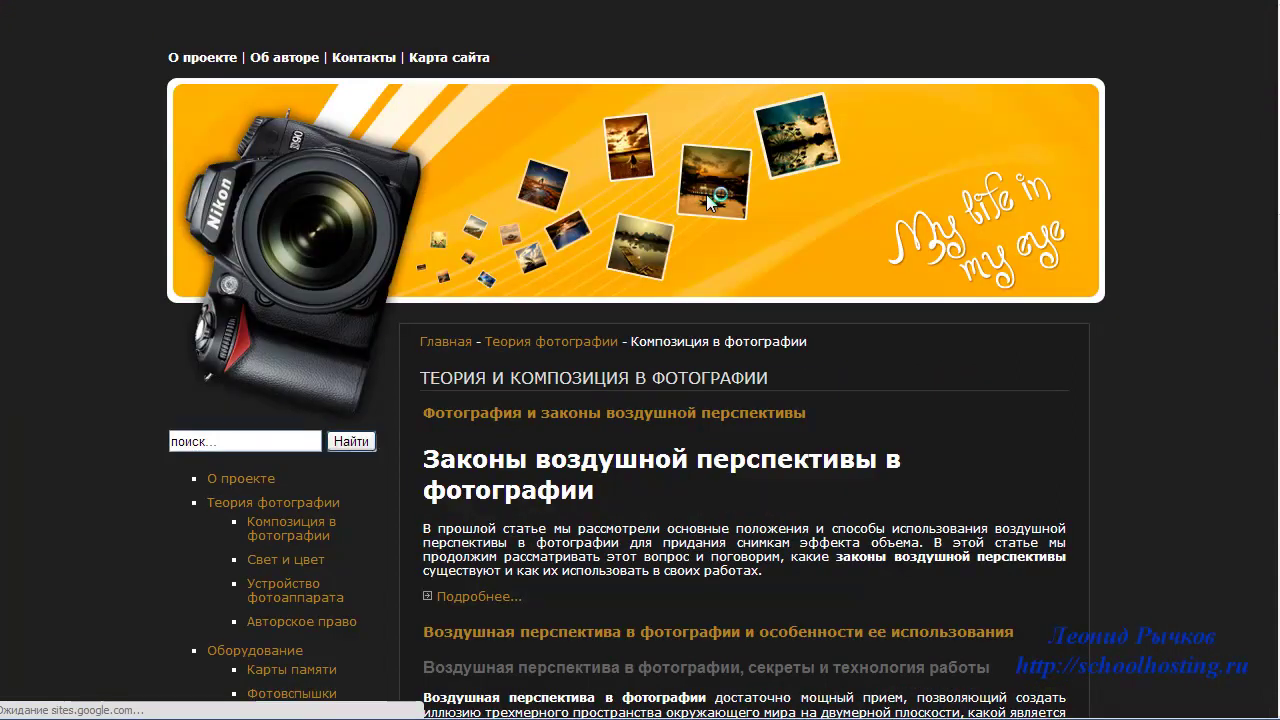
{"action": "scroll", "coordinate": [708, 197], "scroll_direction": "down", "scroll_amount": 1}
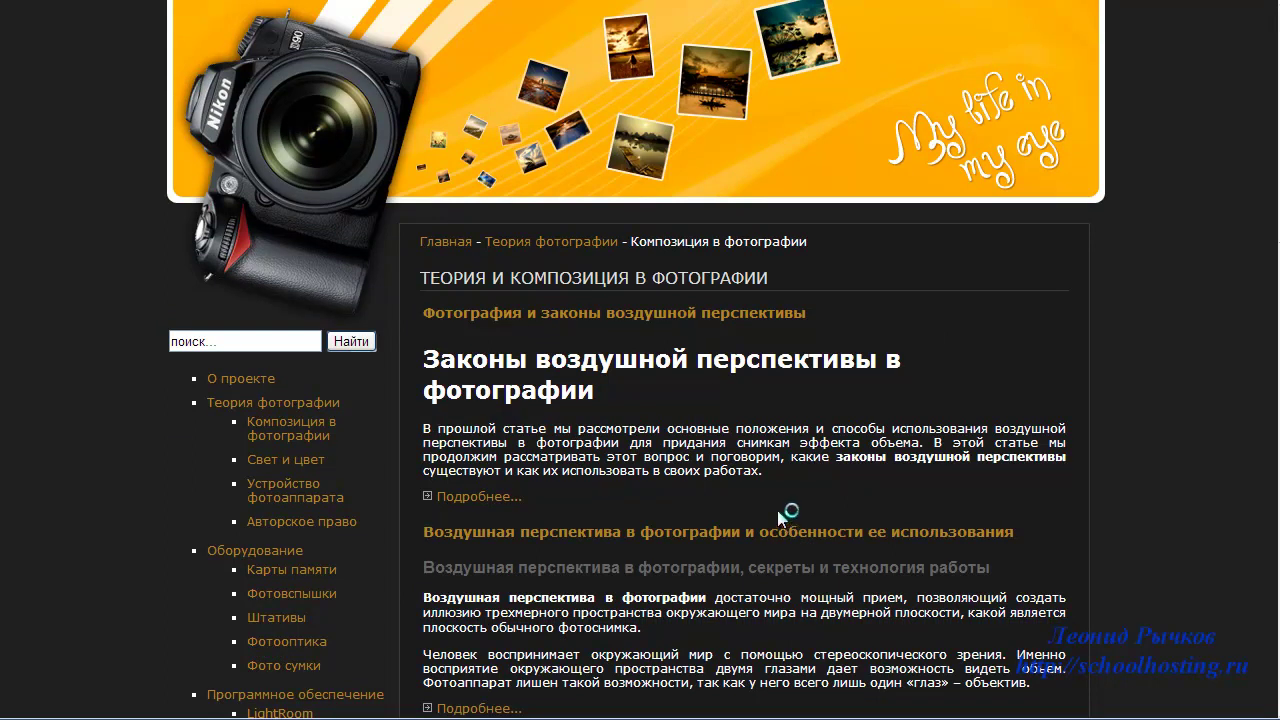
{"action": "left_click", "coordinate": [595, 316]}
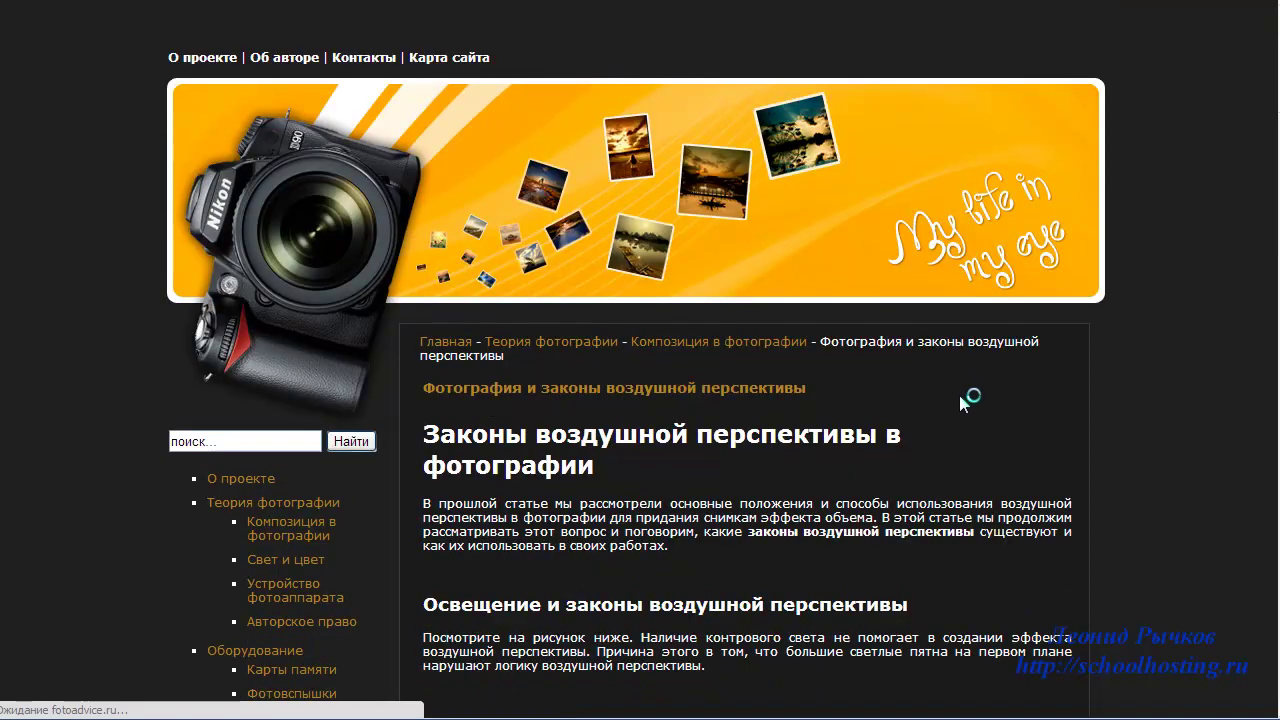
- Examine the published article's headings, justified text and images through the P. S., social buttons and comments section
{"action": "scroll", "coordinate": [975, 380], "scroll_direction": "down", "scroll_amount": 2}
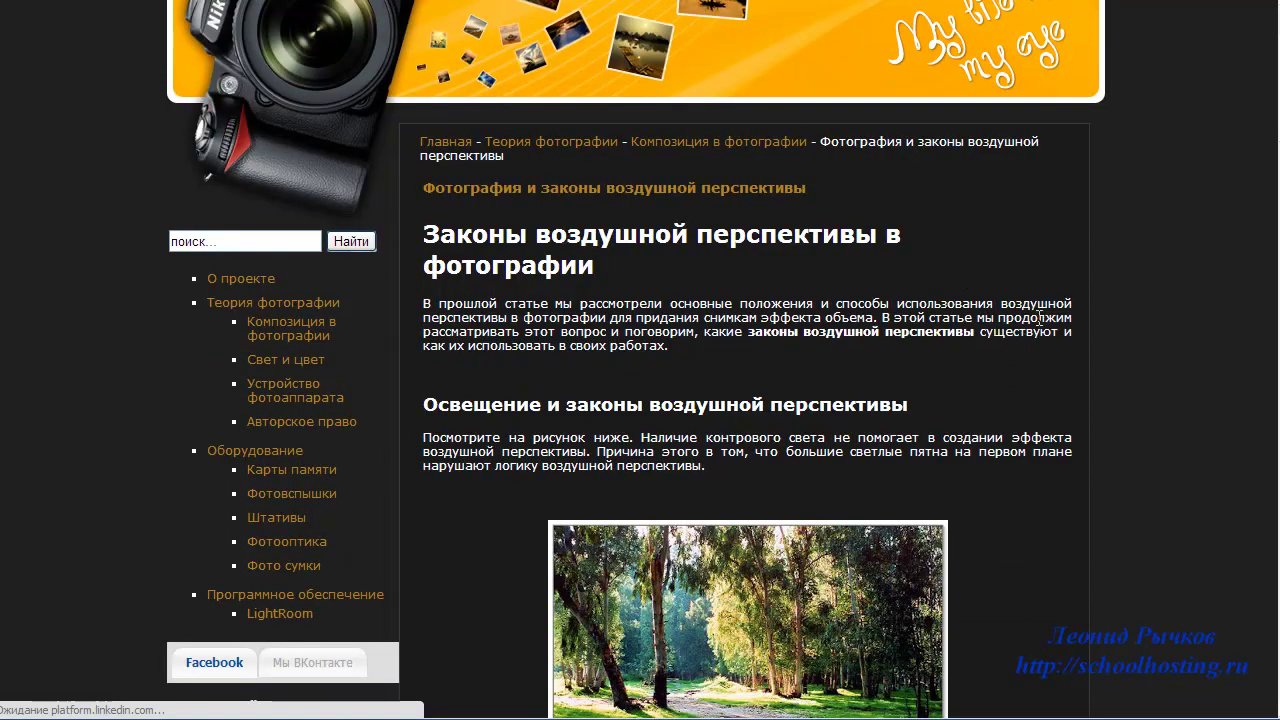
{"action": "scroll", "coordinate": [1040, 310], "scroll_direction": "down", "scroll_amount": 2}
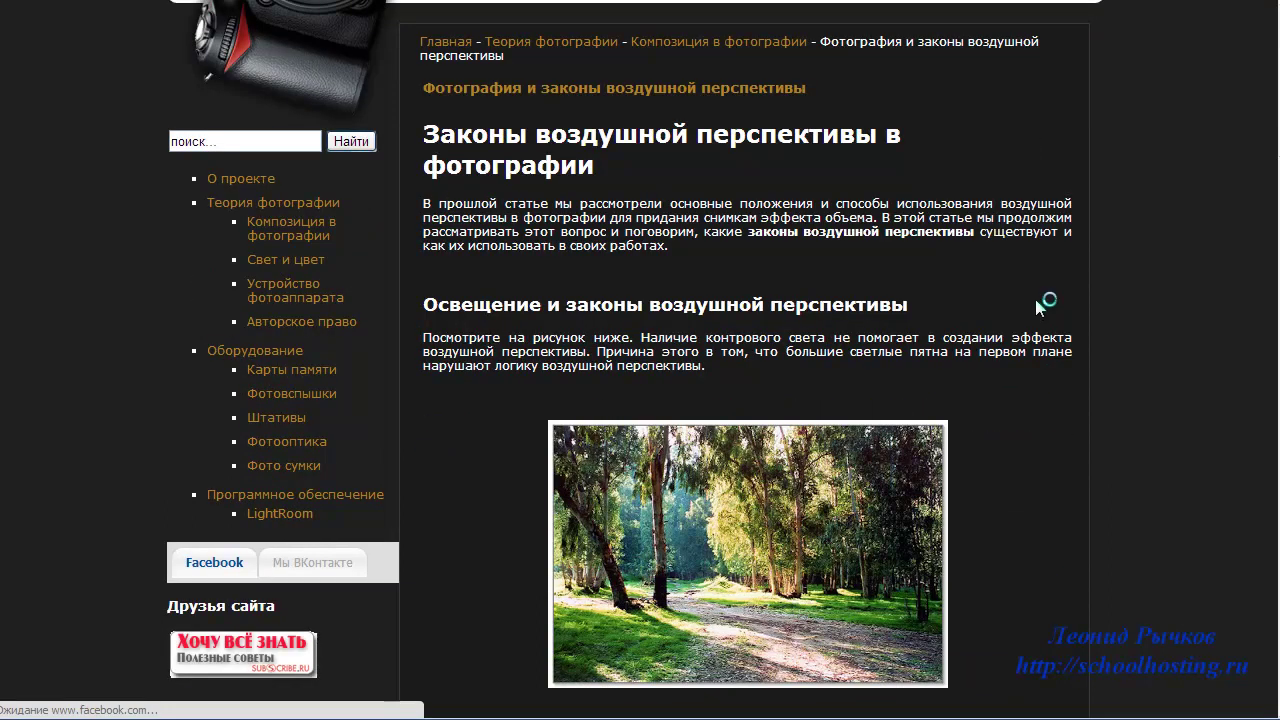
{"action": "scroll", "coordinate": [1036, 300], "scroll_direction": "down", "scroll_amount": 10}
{"action": "scroll", "coordinate": [1127, 292], "scroll_direction": "down", "scroll_amount": 14}
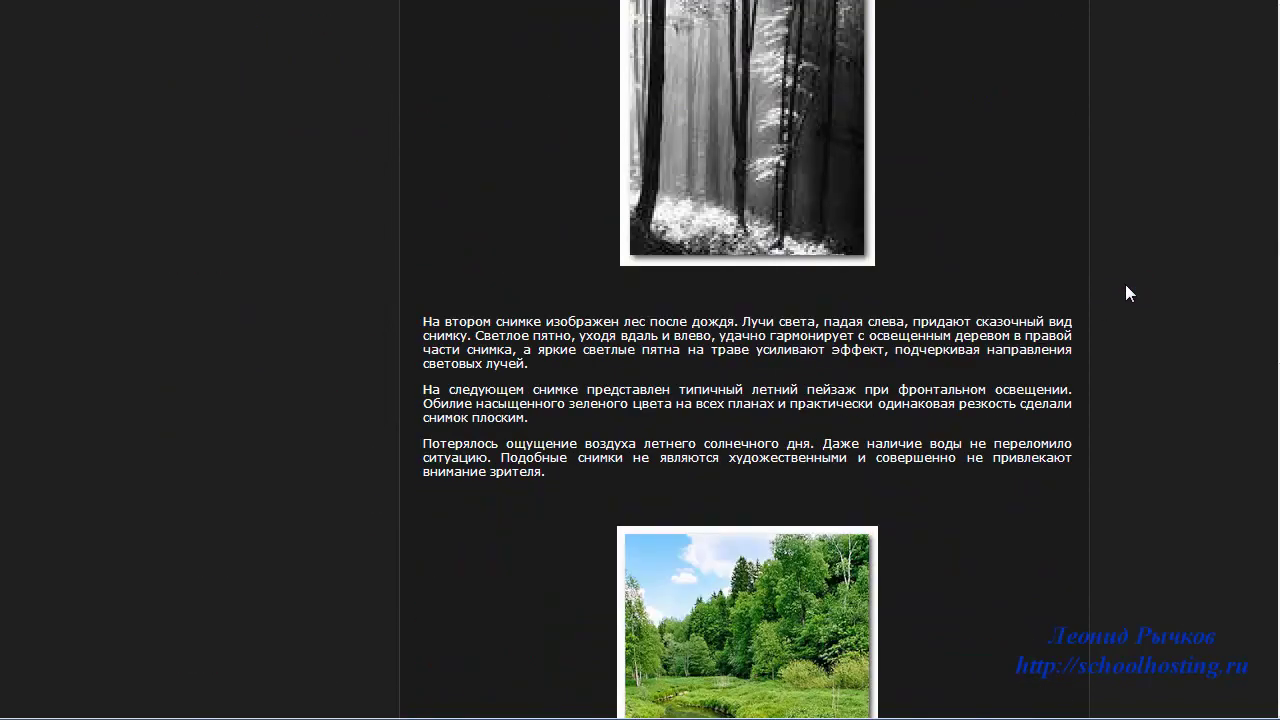
{"action": "scroll", "coordinate": [1125, 285], "scroll_direction": "down", "scroll_amount": 10}
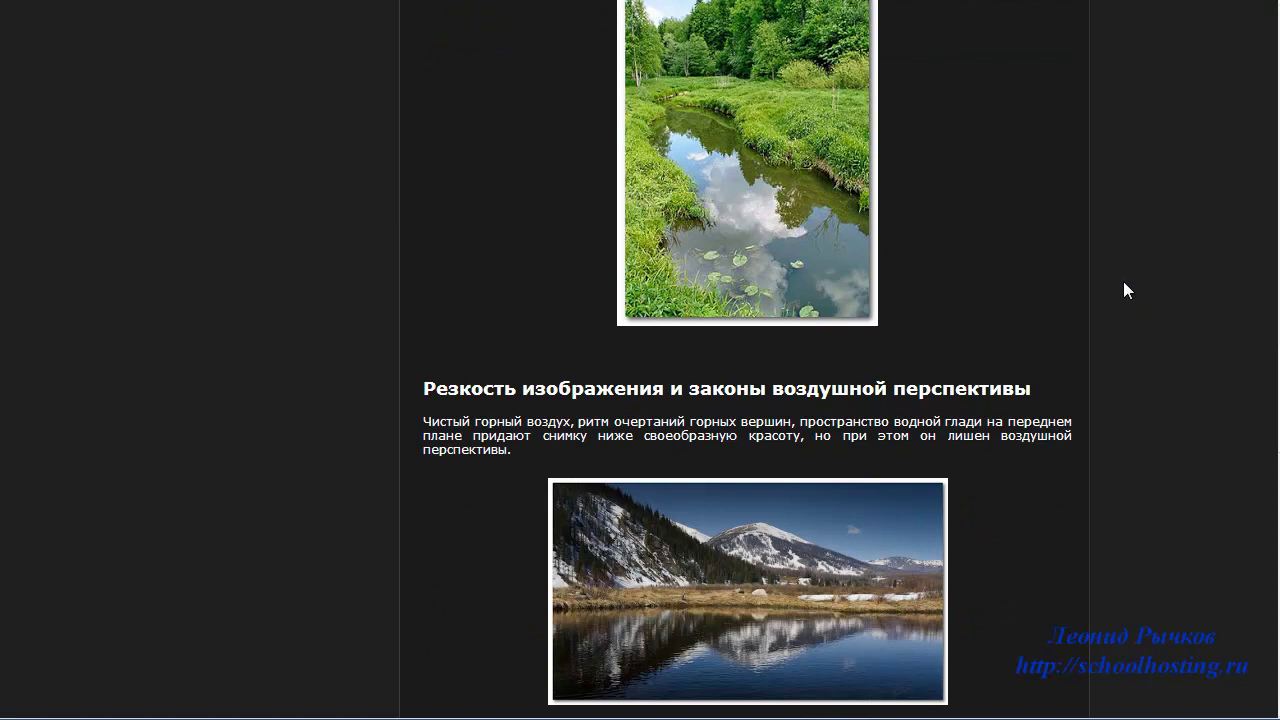
{"action": "scroll", "coordinate": [1124, 283], "scroll_direction": "down", "scroll_amount": 10}
{"action": "scroll", "coordinate": [1122, 279], "scroll_direction": "down", "scroll_amount": 10}
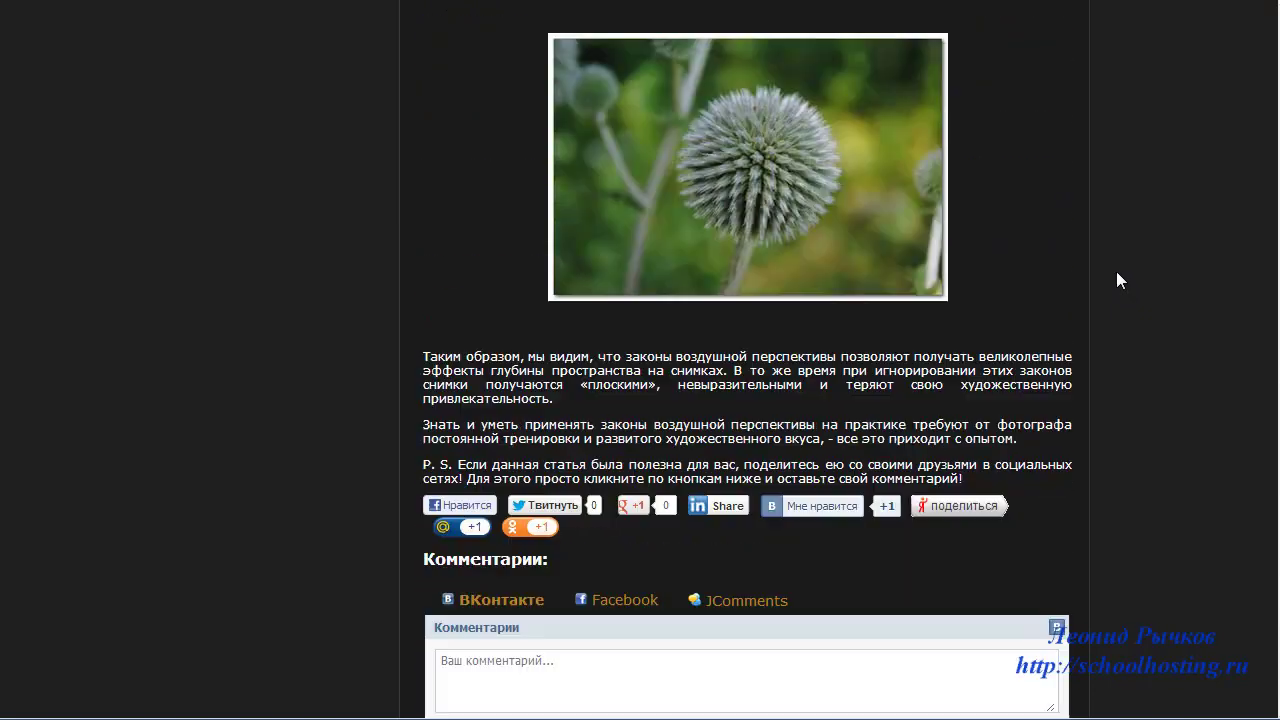
{"action": "scroll", "coordinate": [1117, 273], "scroll_direction": "down", "scroll_amount": 2}
{"action": "scroll", "coordinate": [1116, 268], "scroll_direction": "down", "scroll_amount": 3}
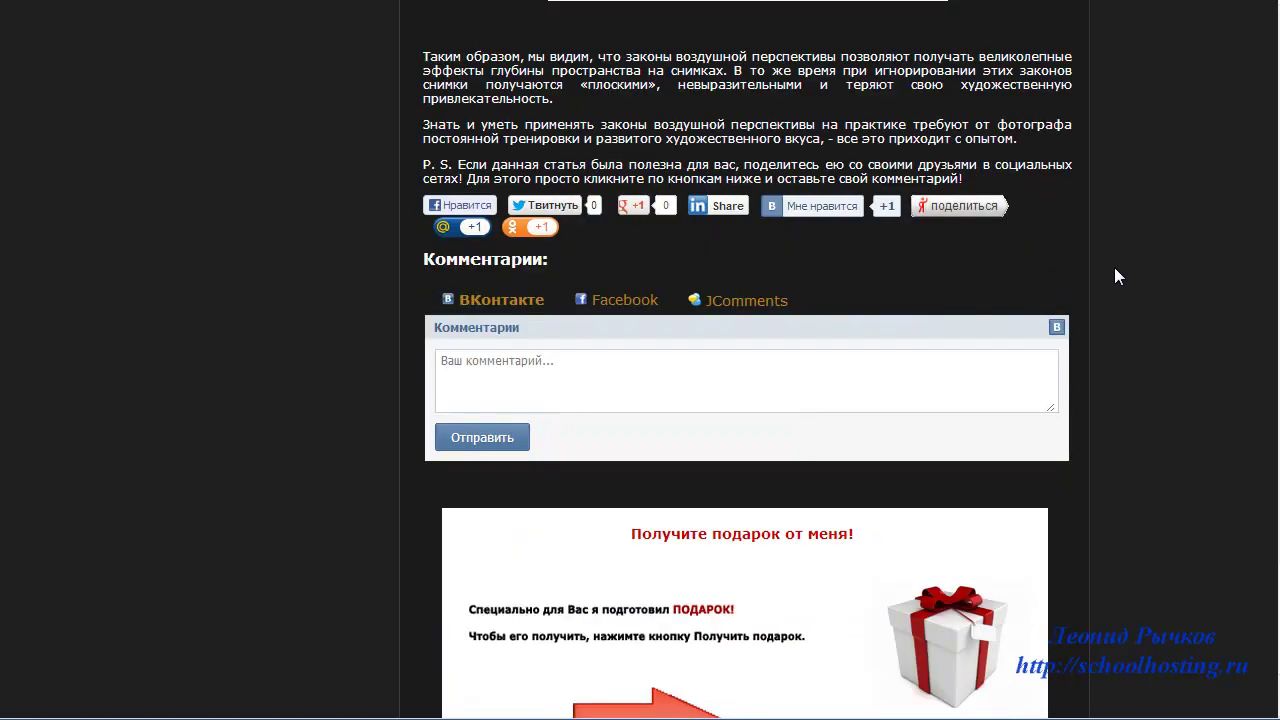
{"action": "scroll", "coordinate": [1117, 276], "scroll_direction": "down", "scroll_amount": 1}
{"action": "scroll", "coordinate": [1116, 275], "scroll_direction": "up", "scroll_amount": 5}
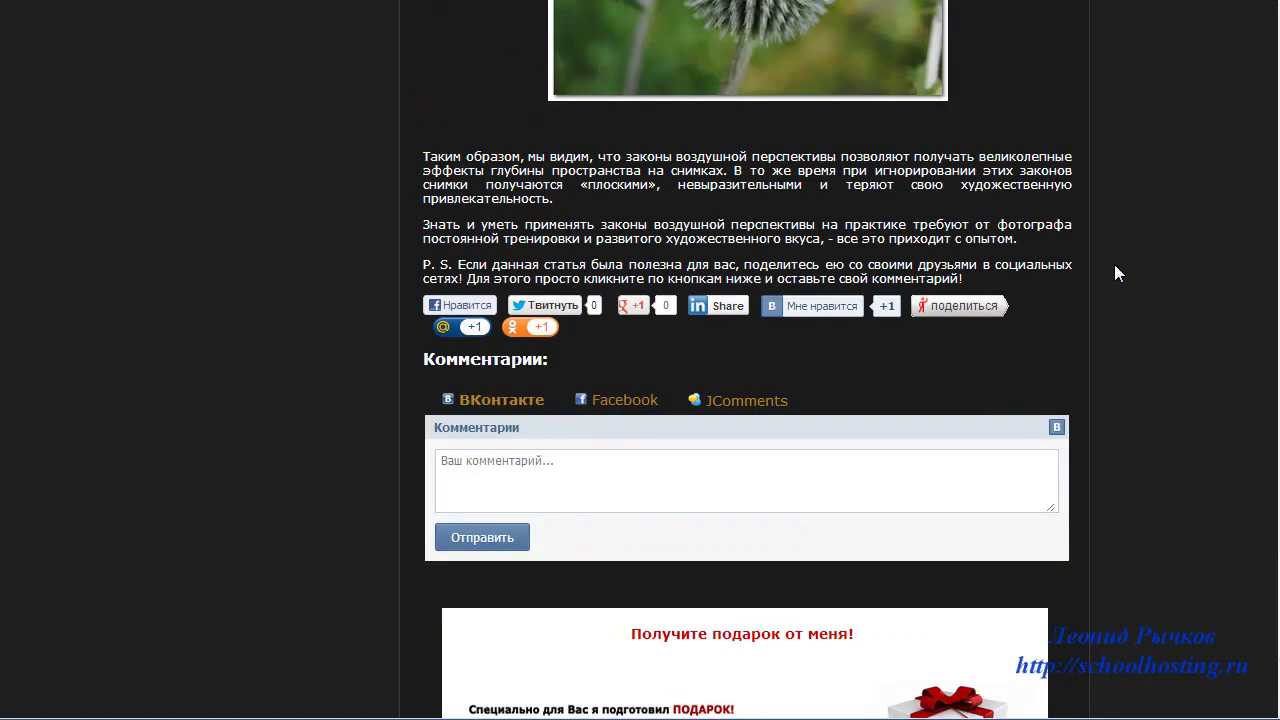